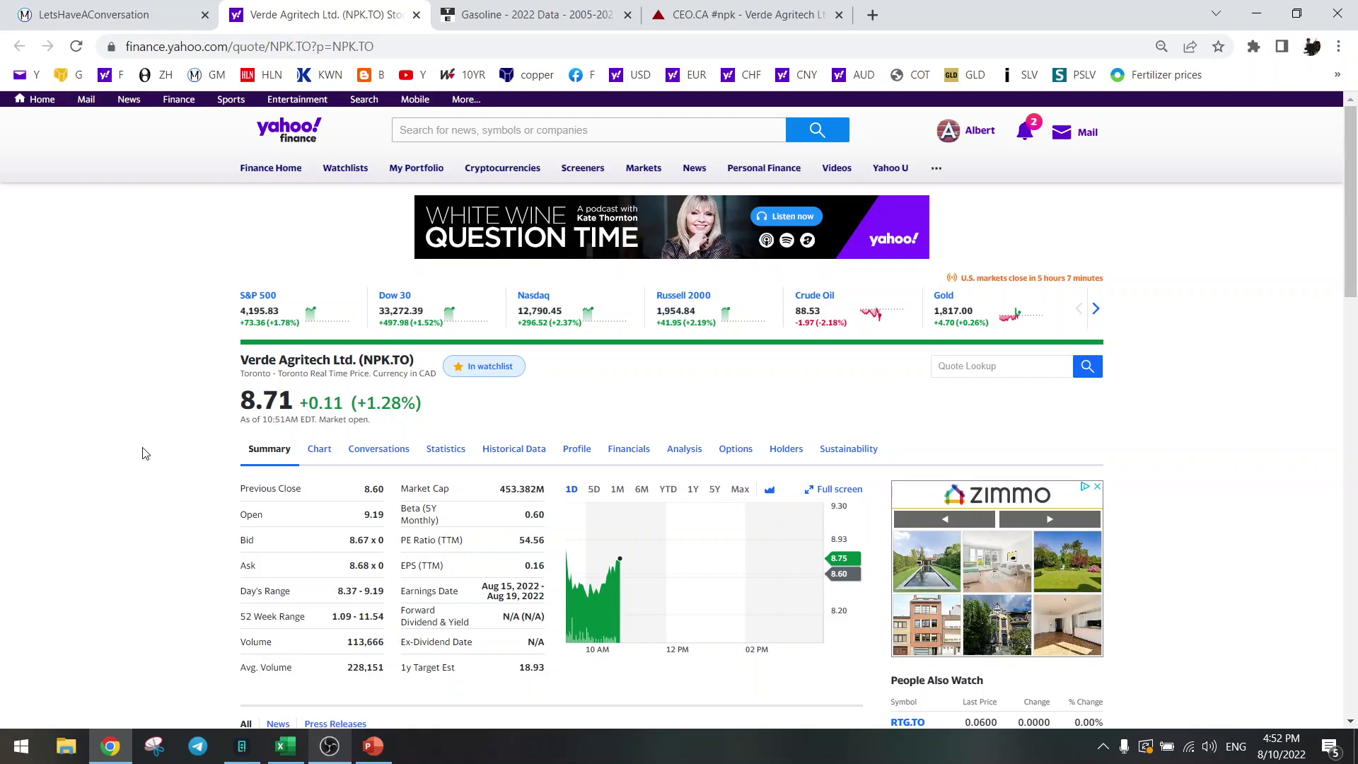
Switch the NPK.TO quote chart to the six-month (6M) price view
scroll(145, 453, "down", 4)
scroll(145, 453, "up", 3)
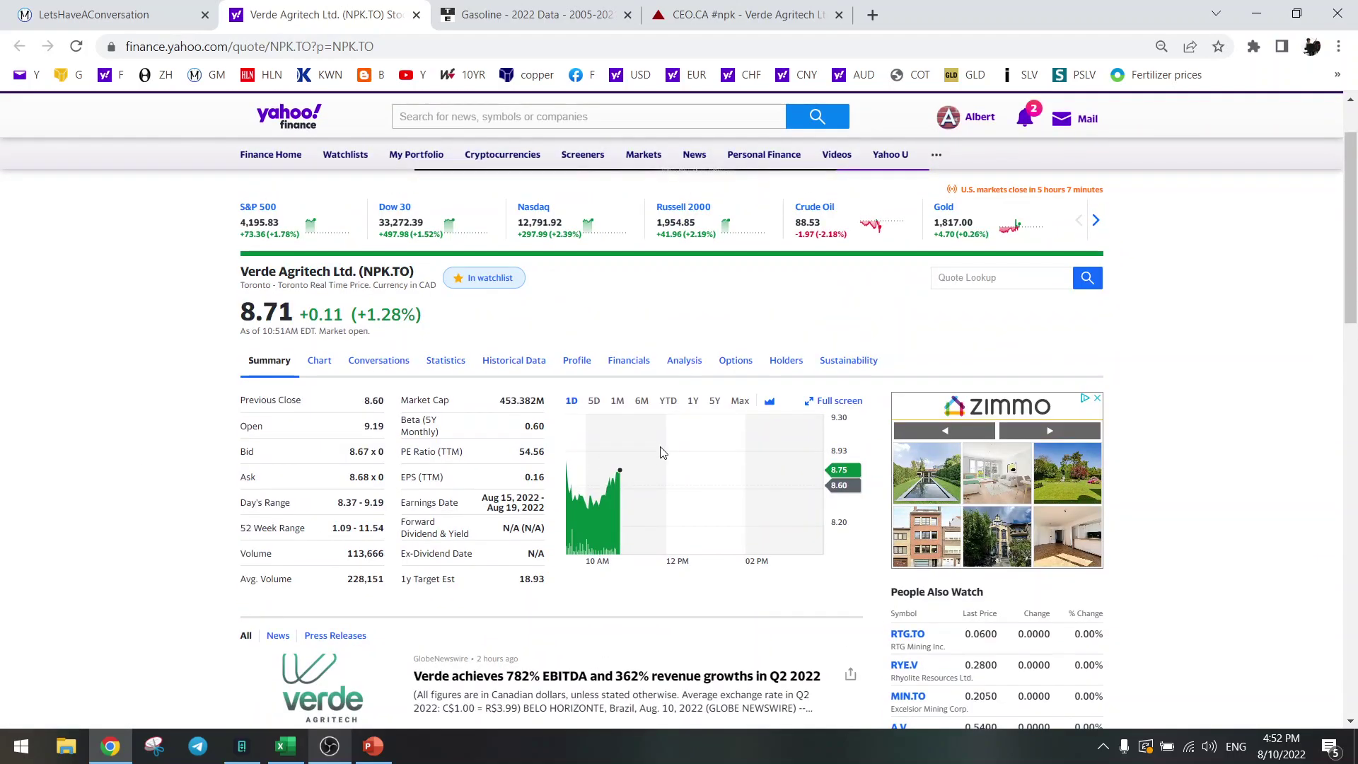
left_click(641, 401)
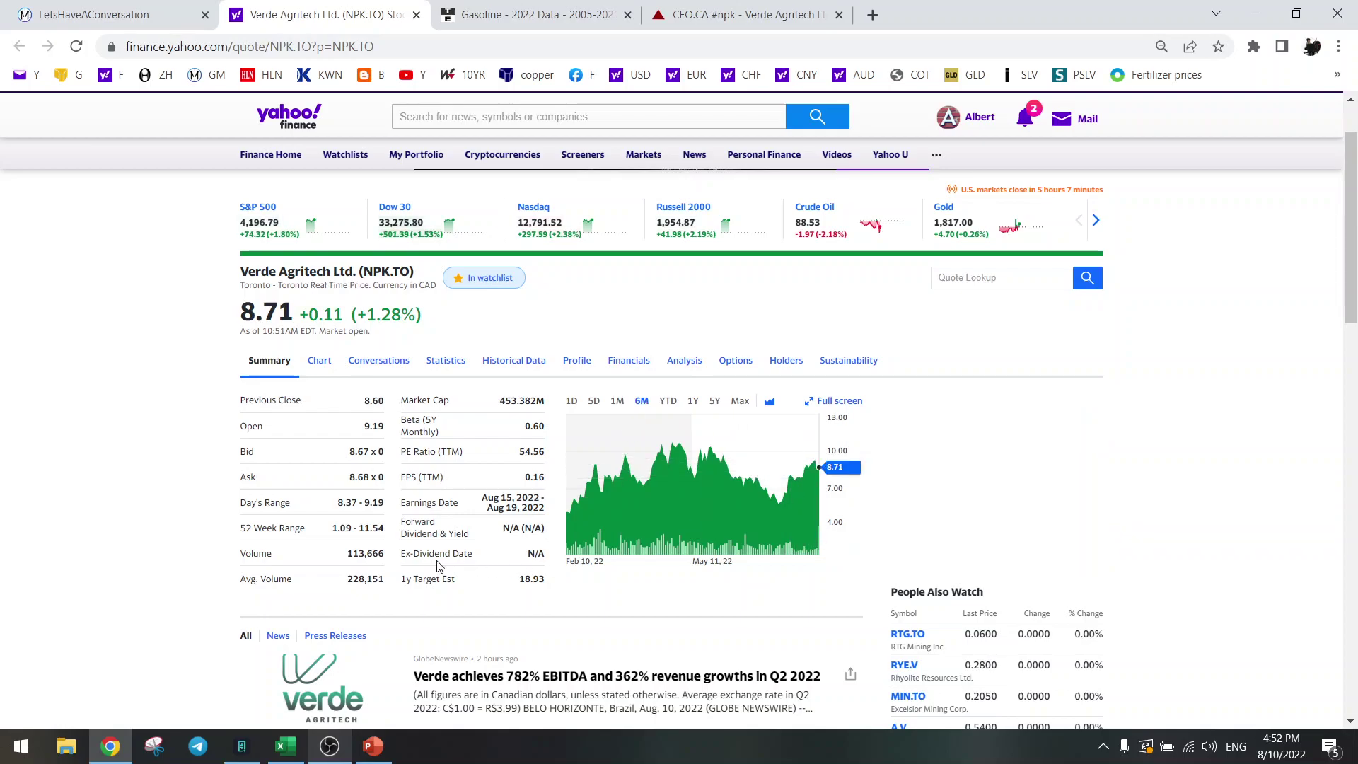
scroll(438, 566, "down", 1)
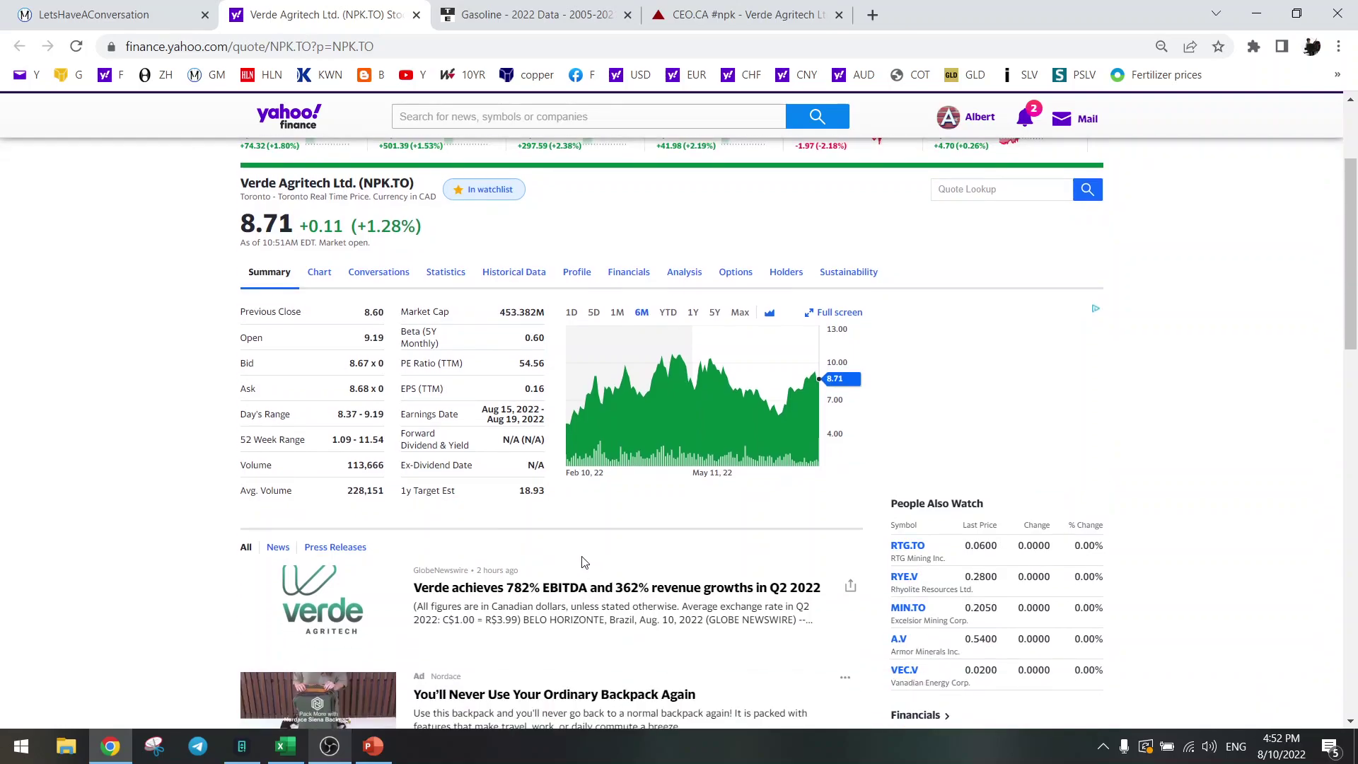
left_click(588, 591)
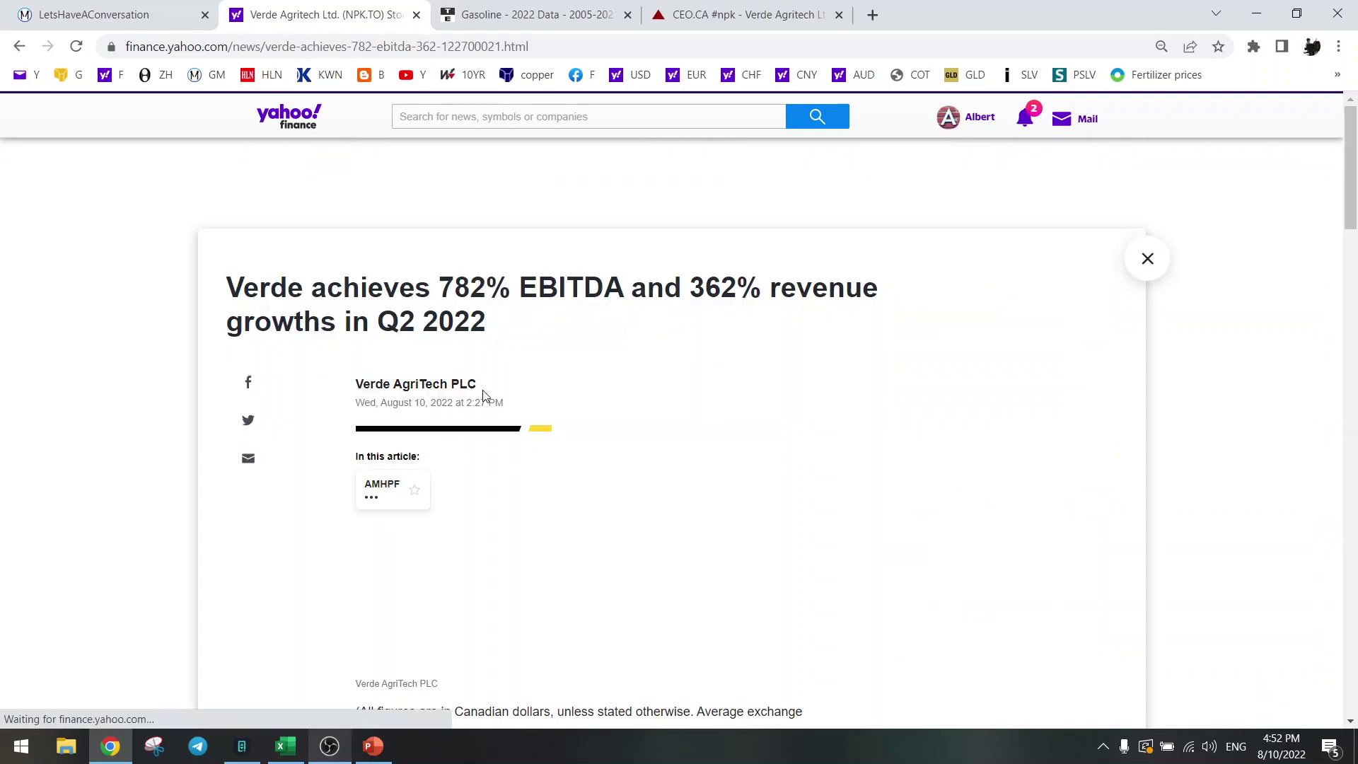
scroll(623, 361, "down", 3)
scroll(627, 361, "down", 1)
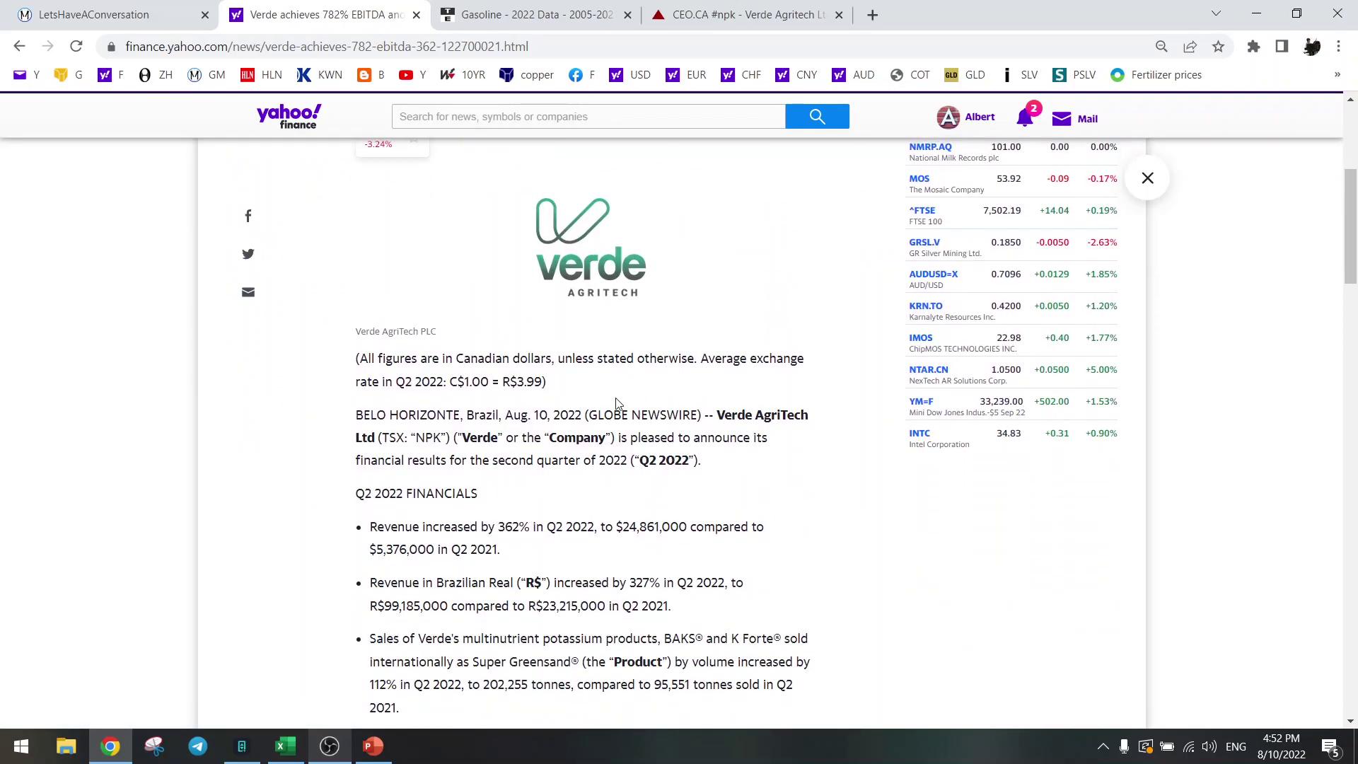
scroll(608, 394, "down", 4)
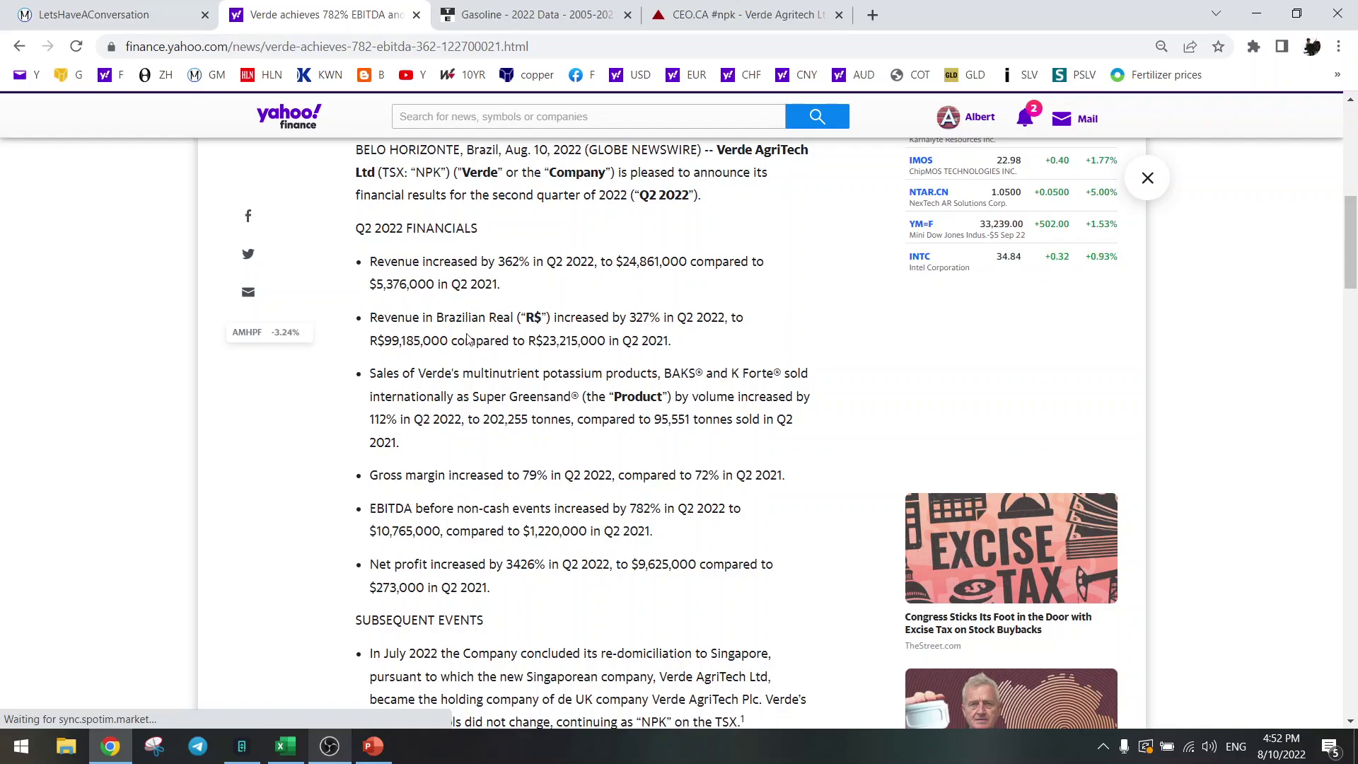
scroll(450, 389, "down", 1)
scroll(450, 389, "down", 1)
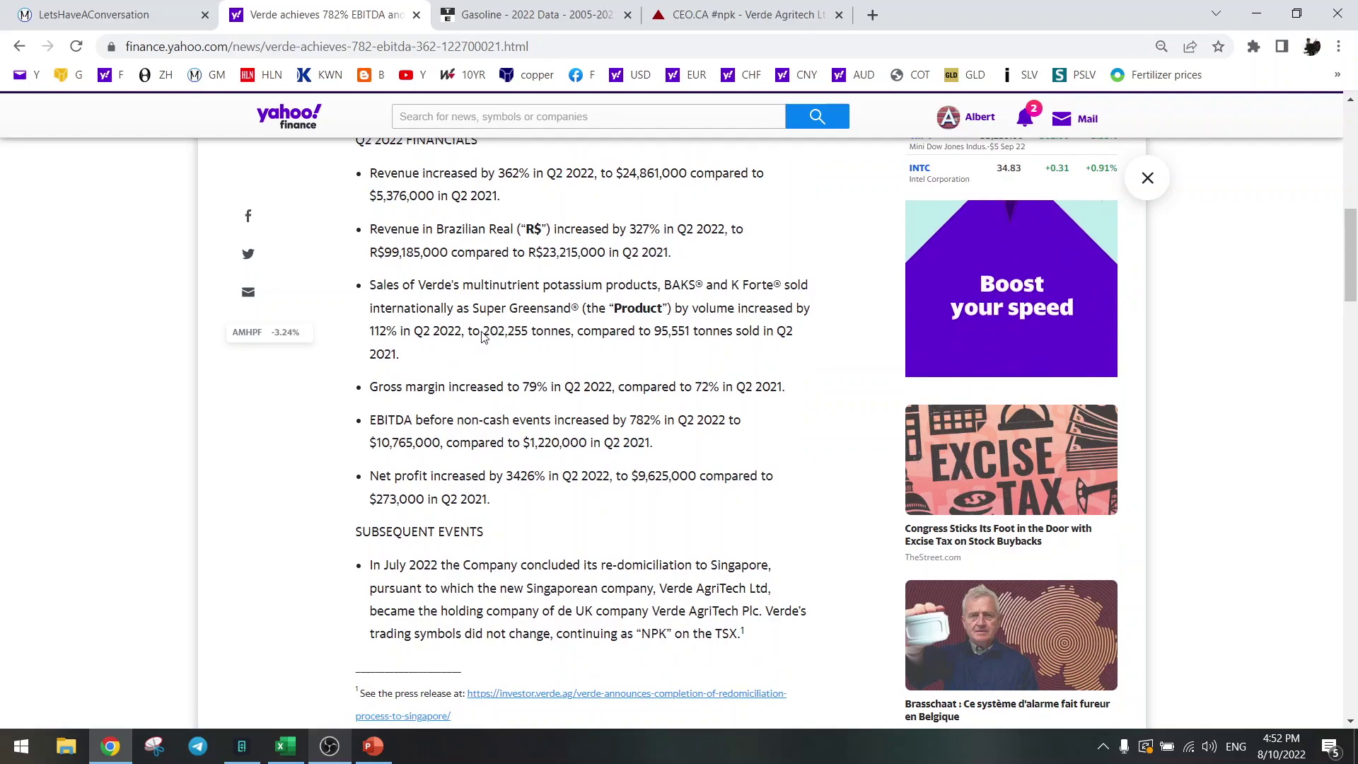
left_click_drag(484, 331, 571, 336)
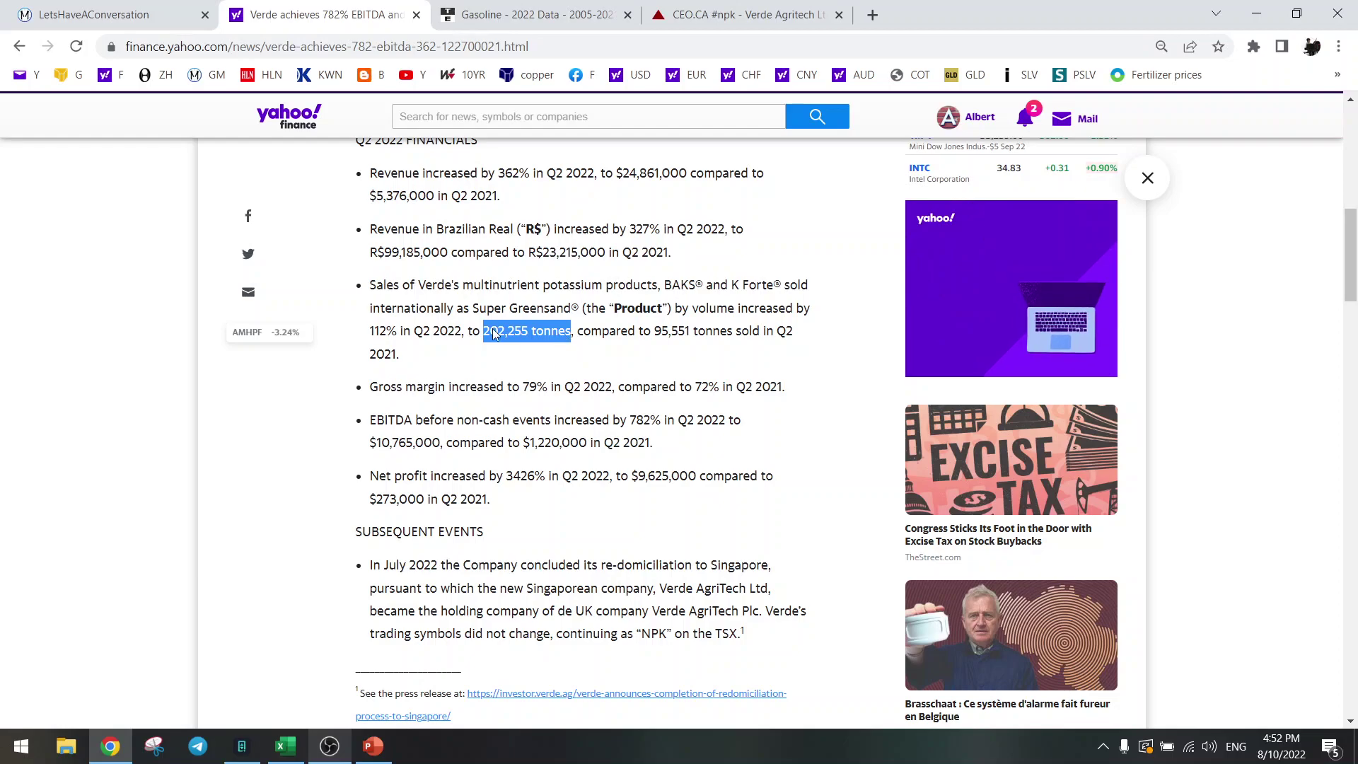
left_click(469, 396)
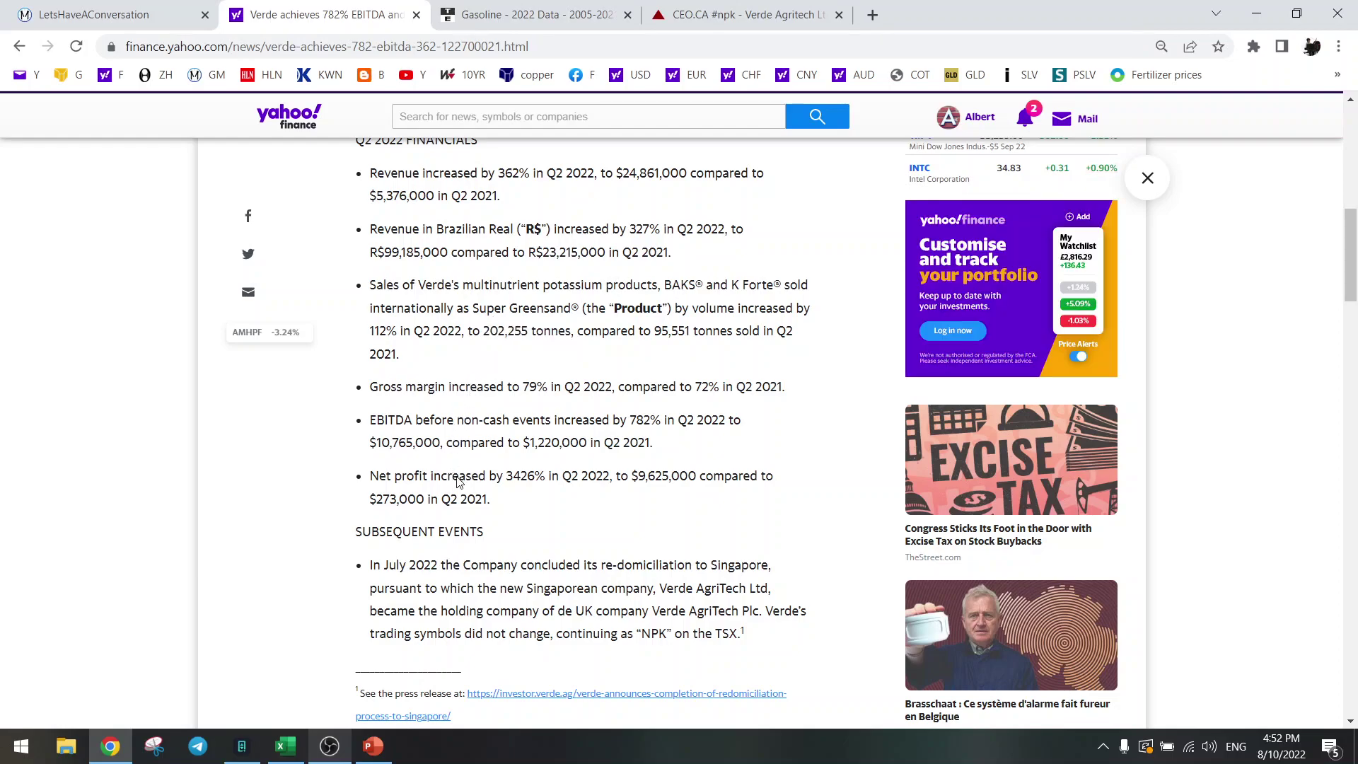
left_click_drag(377, 423, 595, 425)
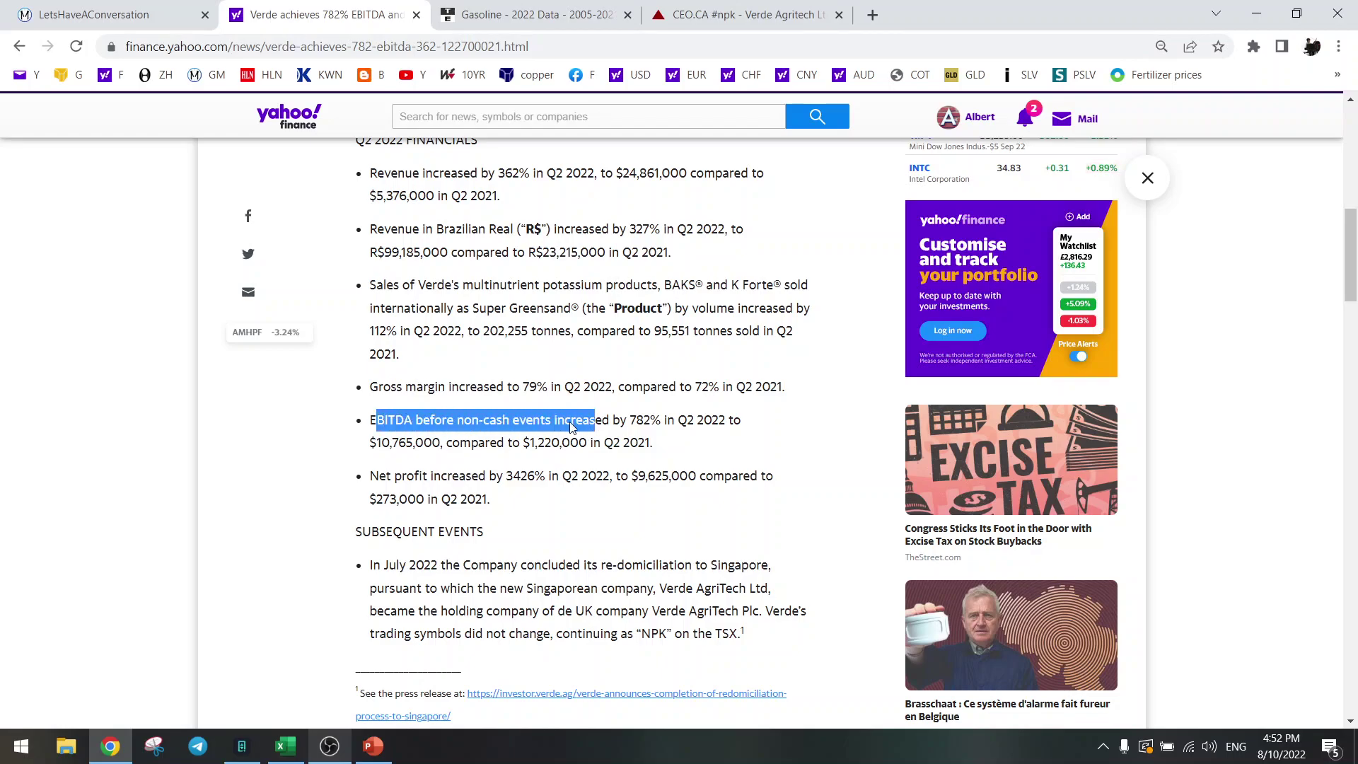
left_click(473, 427)
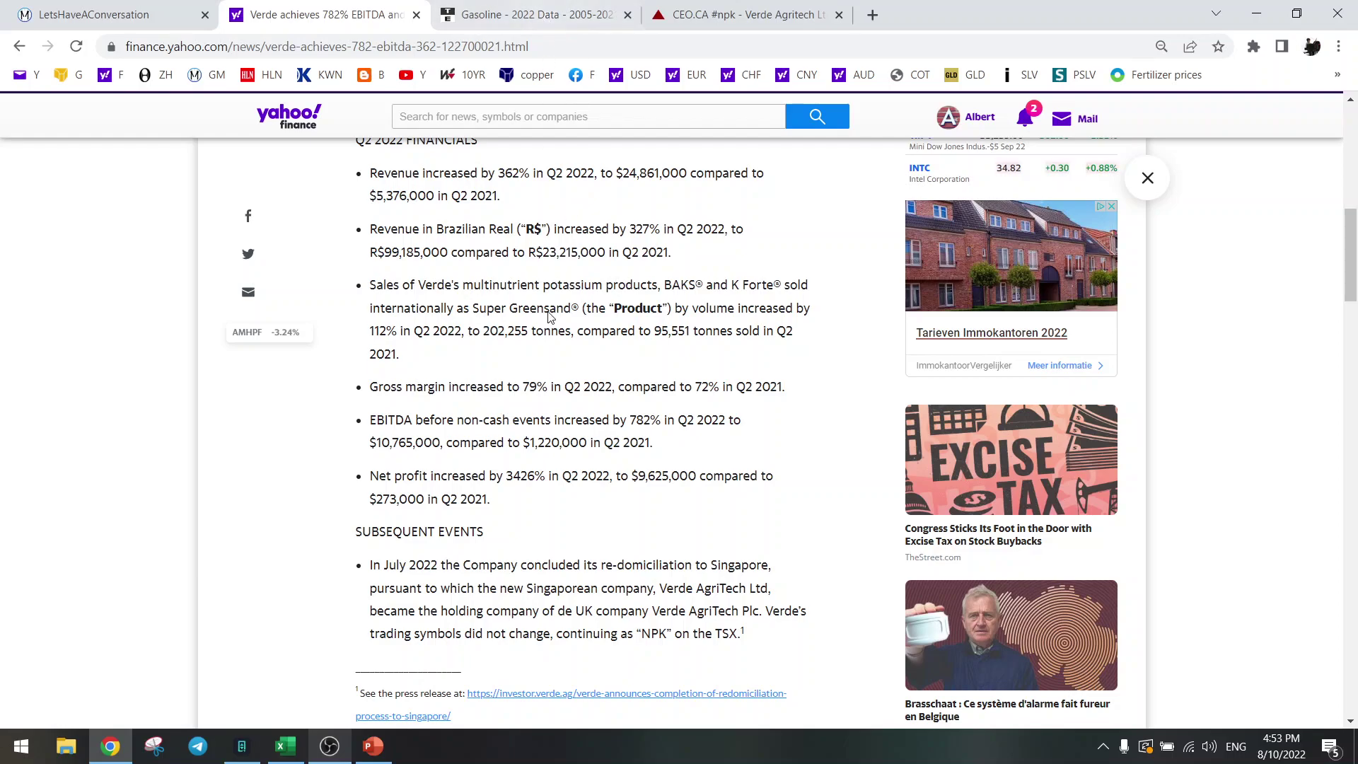
Expand the Verde article with 'Story continues' and read down to the 2022 guidance table
scroll(506, 405, "down", 3)
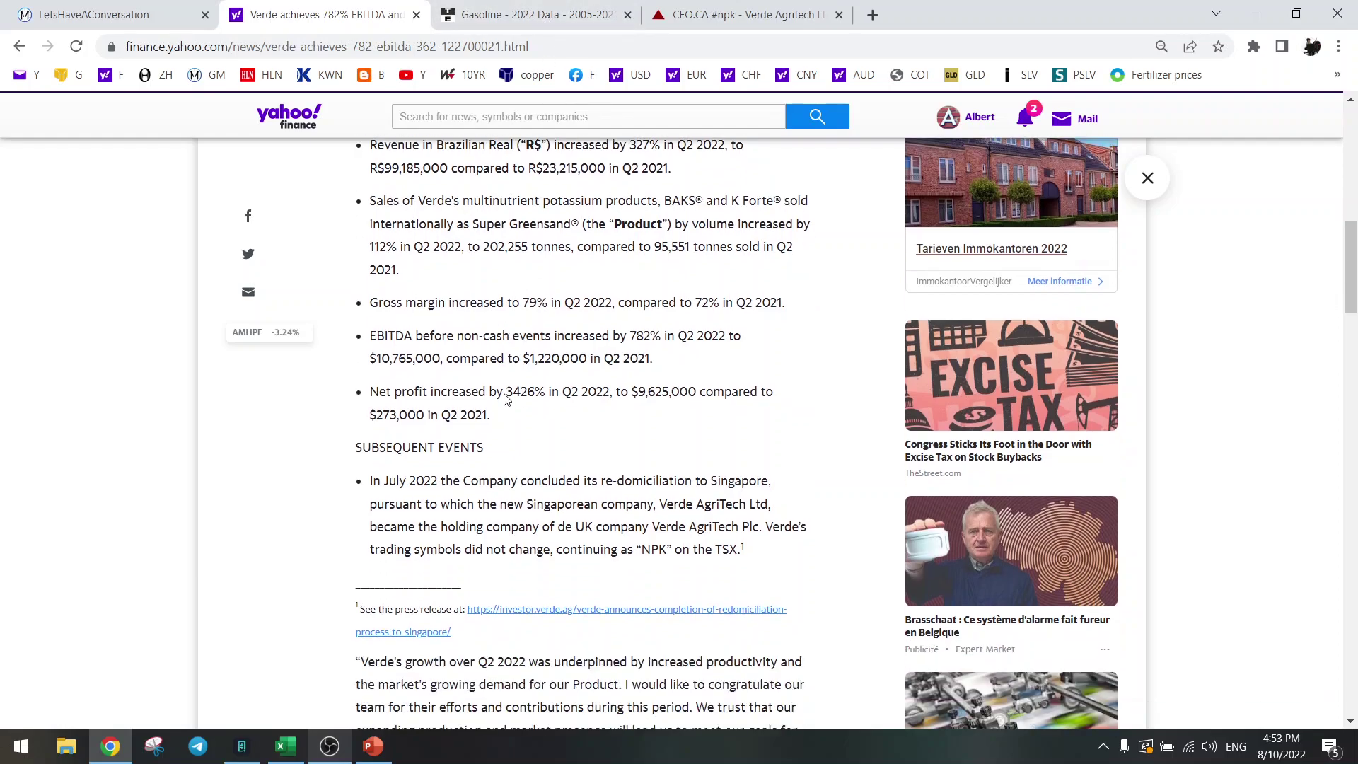
scroll(506, 398, "down", 5)
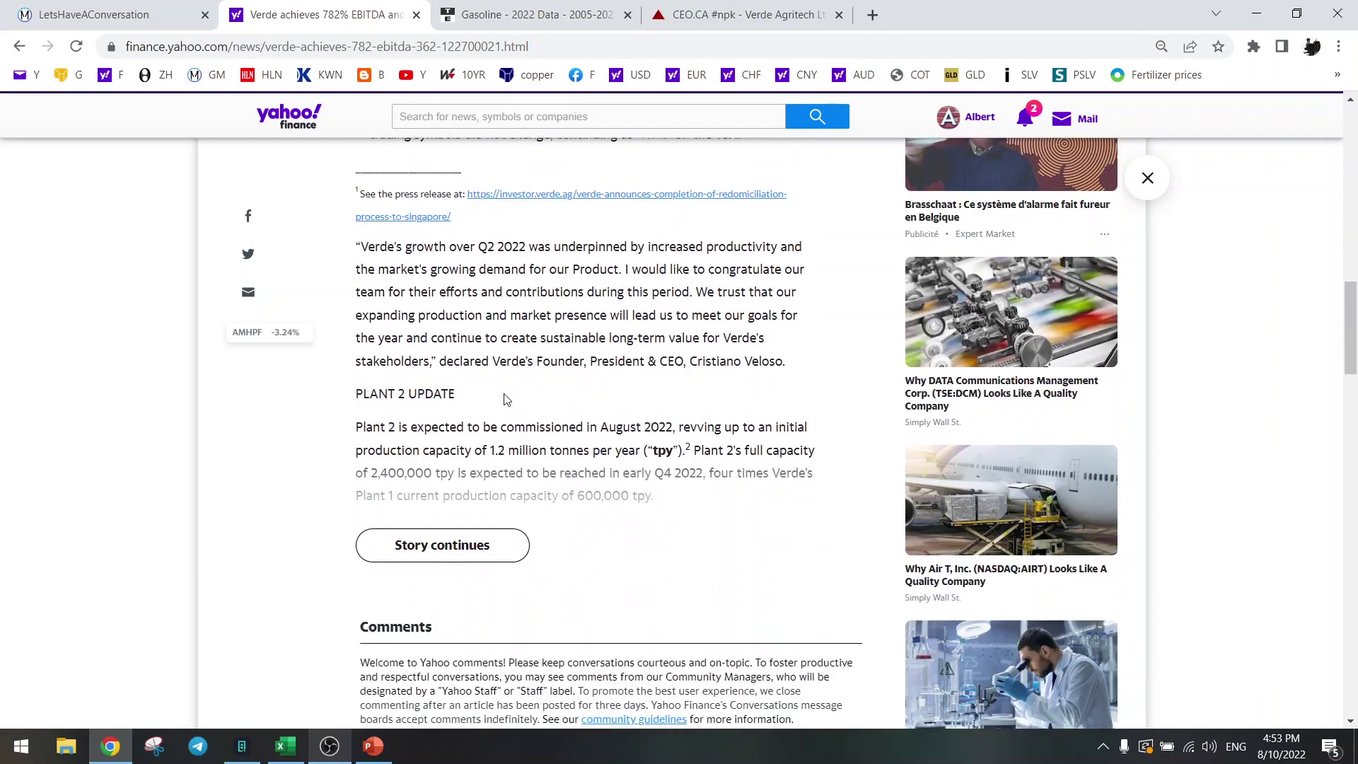
left_click(486, 515)
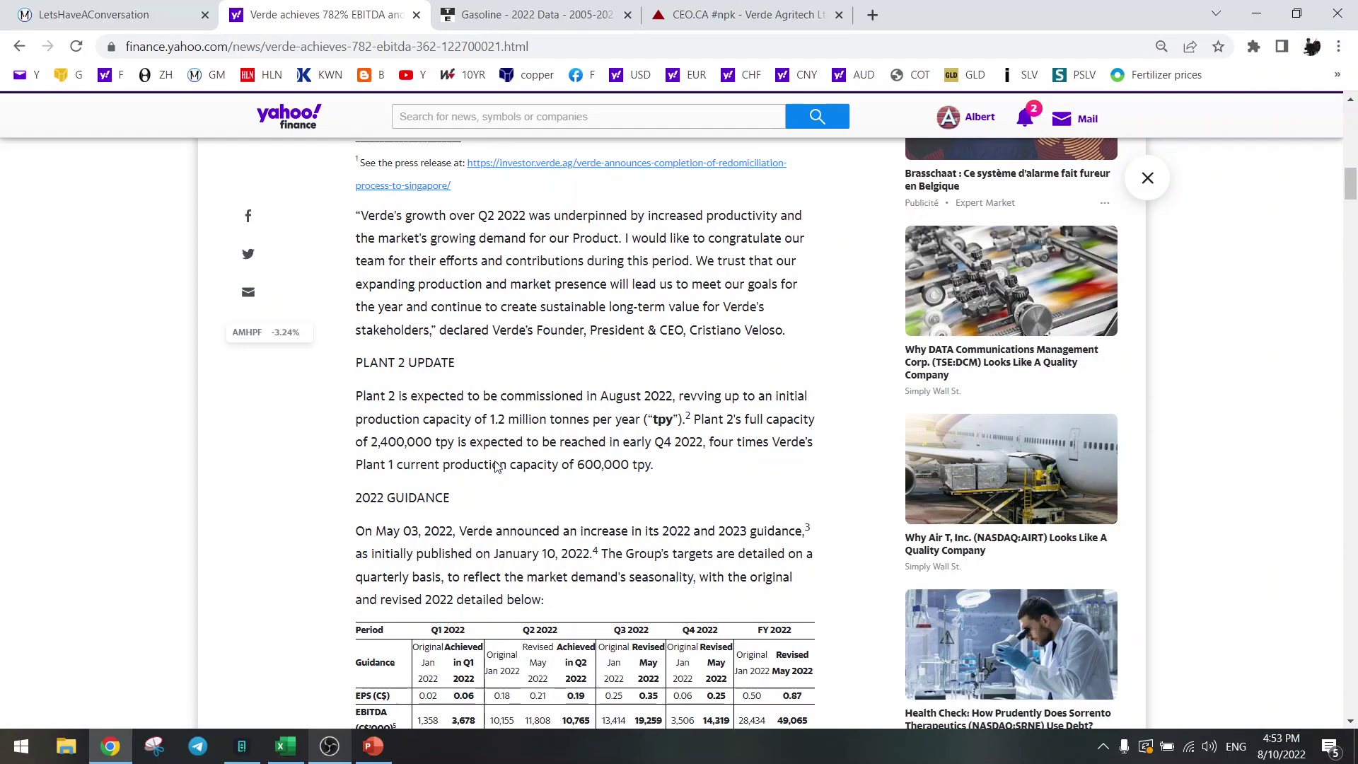
scroll(524, 428, "down", 1)
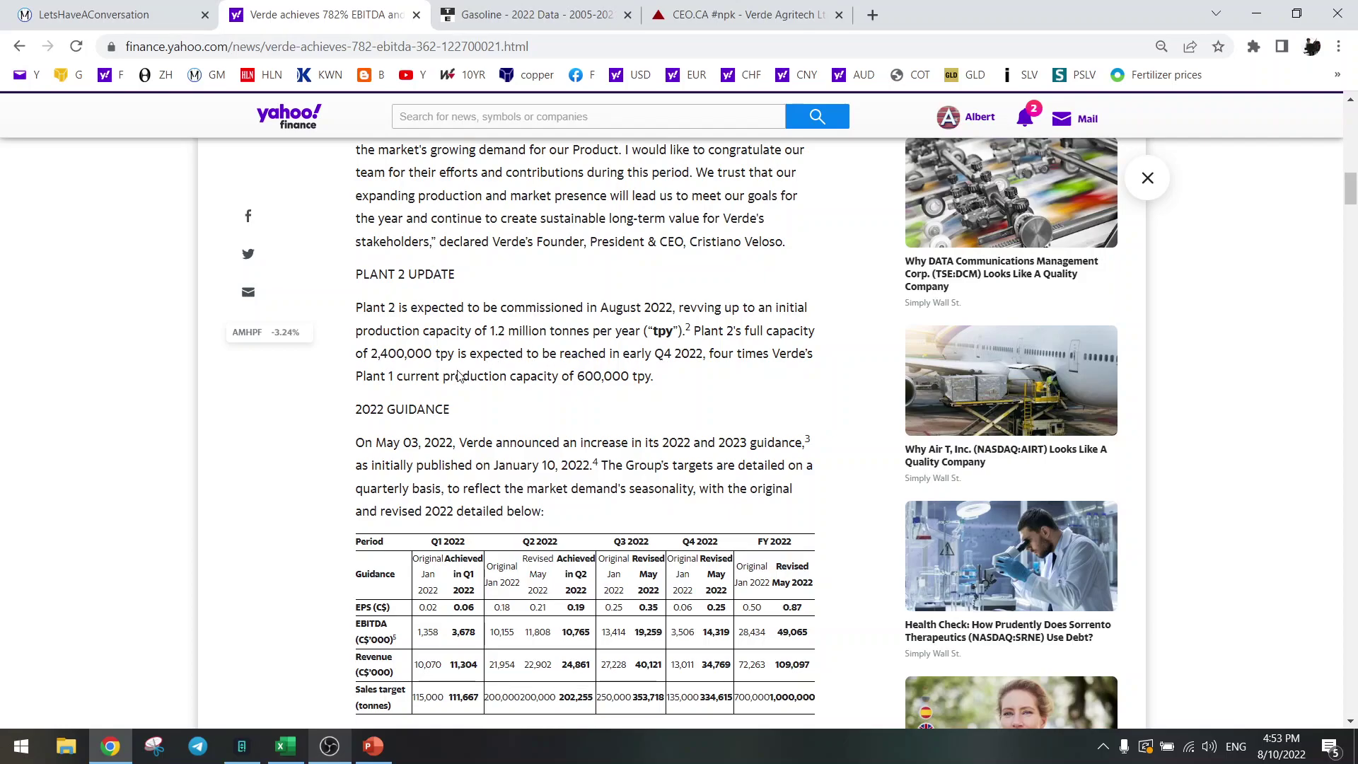
scroll(458, 376, "down", 1)
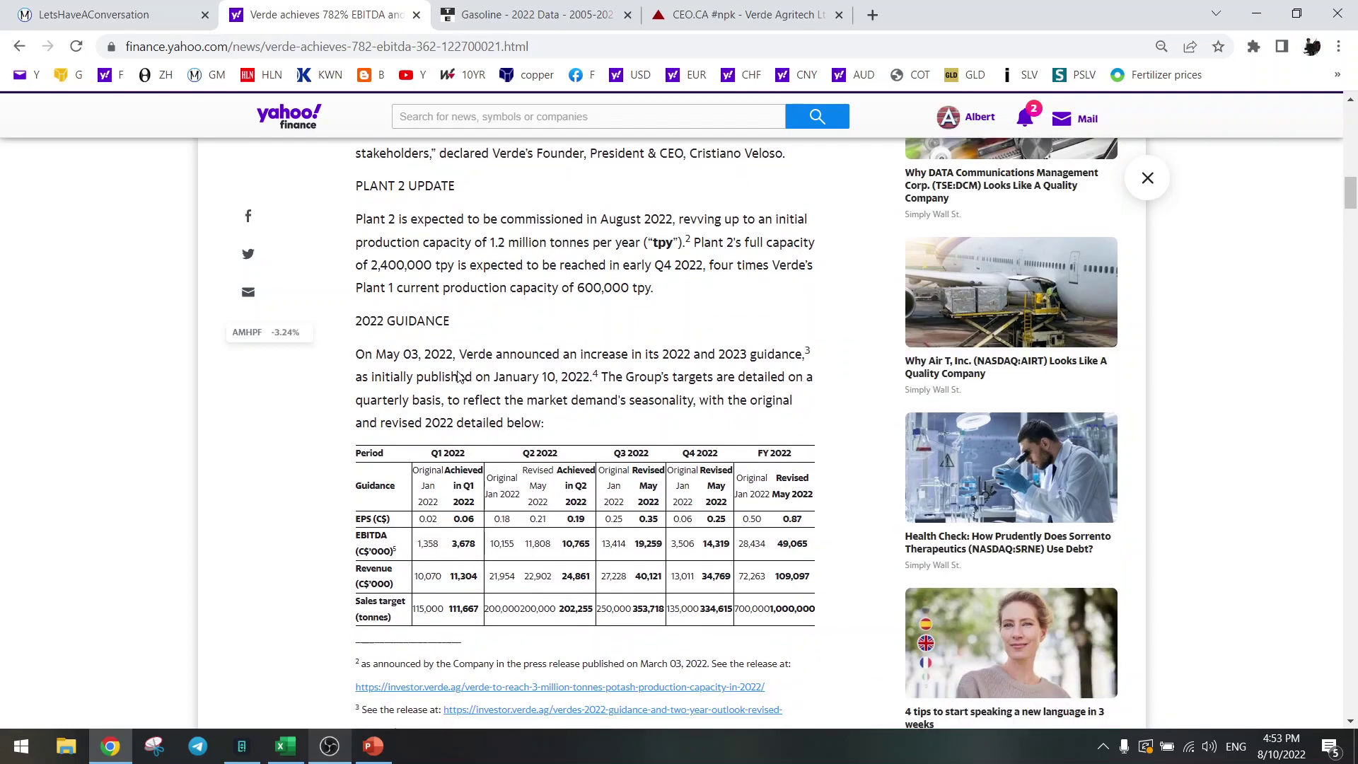
scroll(459, 376, "down", 1)
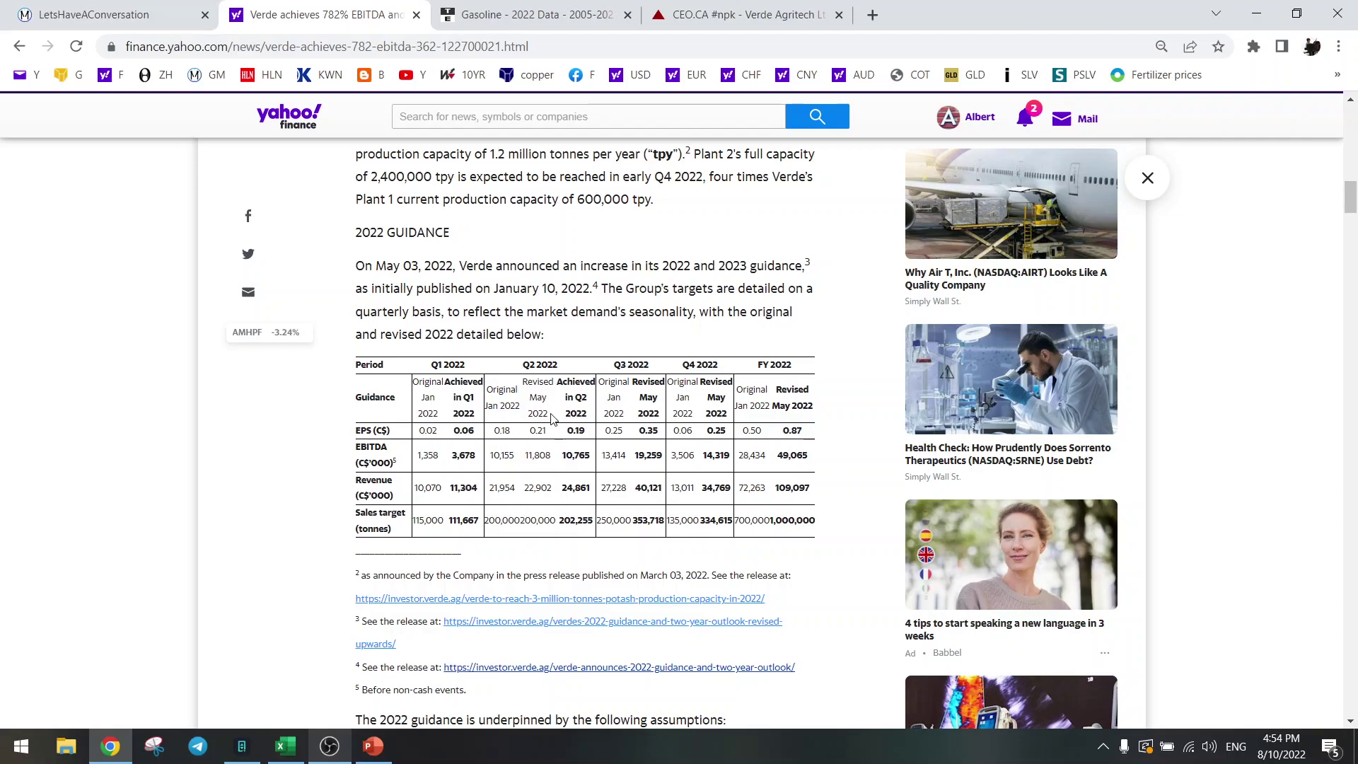
scroll(553, 418, "down", 5)
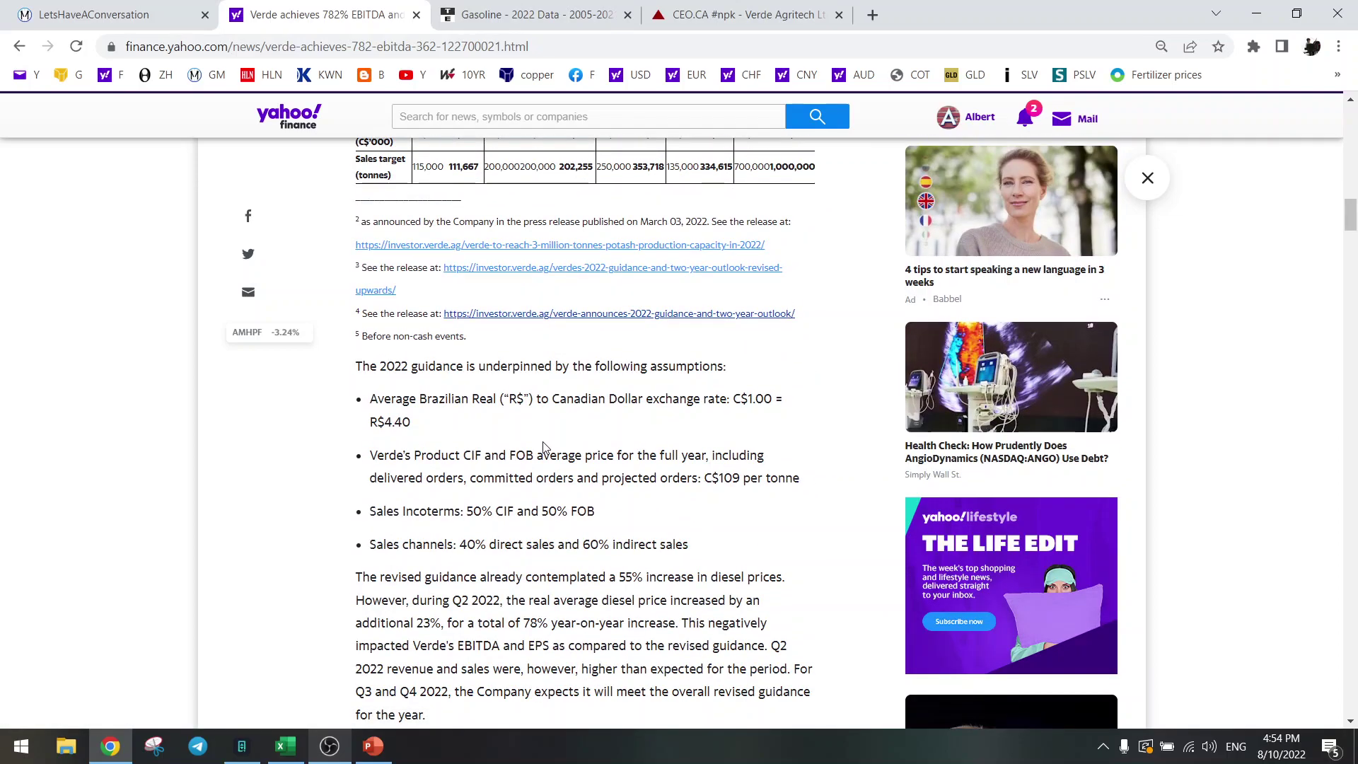
scroll(545, 447, "down", 1)
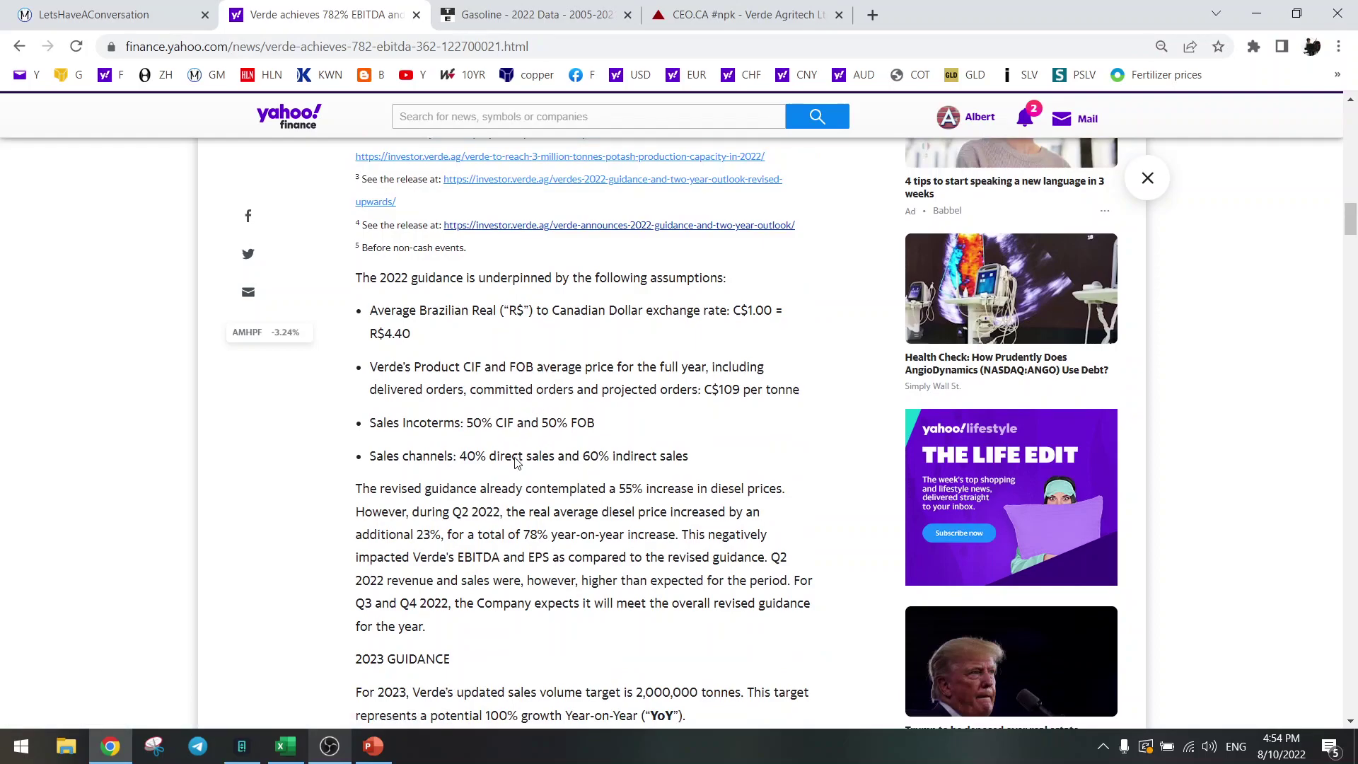
scroll(517, 462, "down", 1)
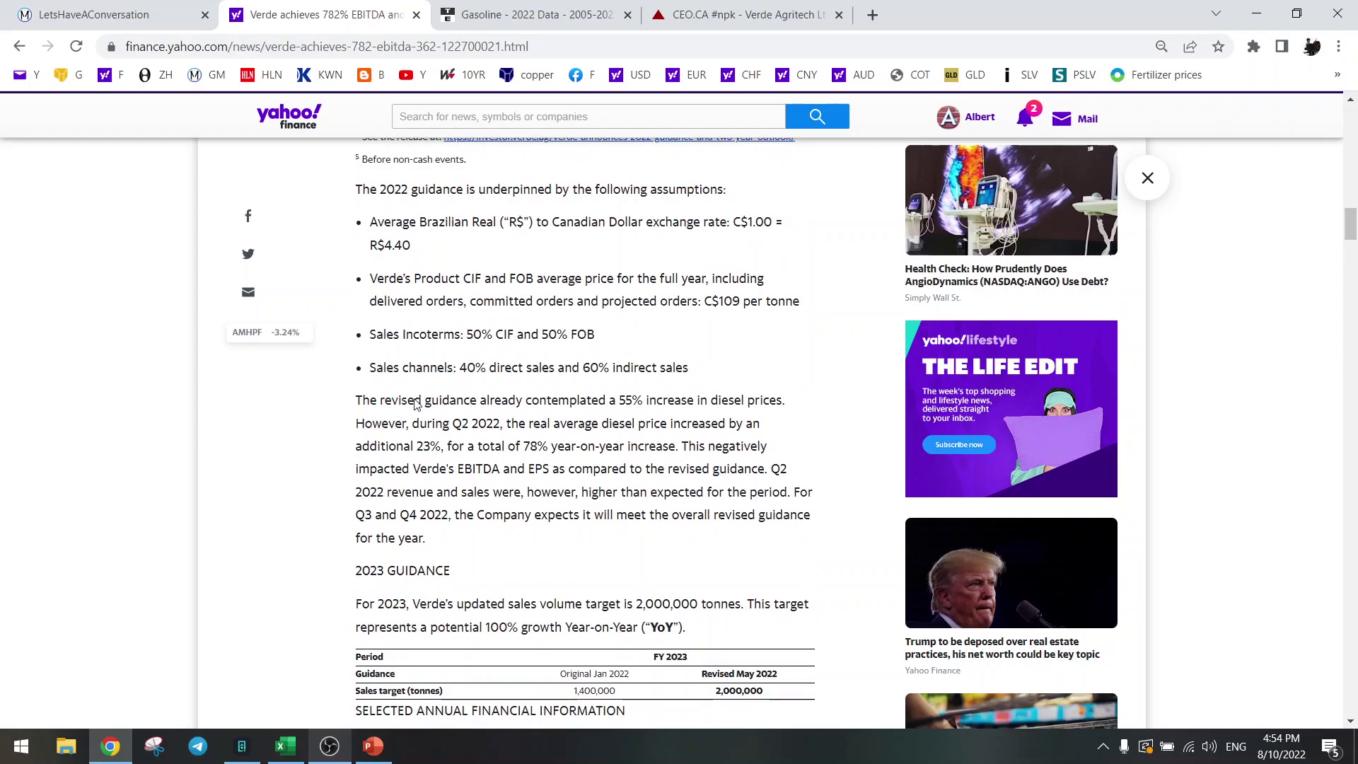
left_click_drag(616, 401, 755, 401)
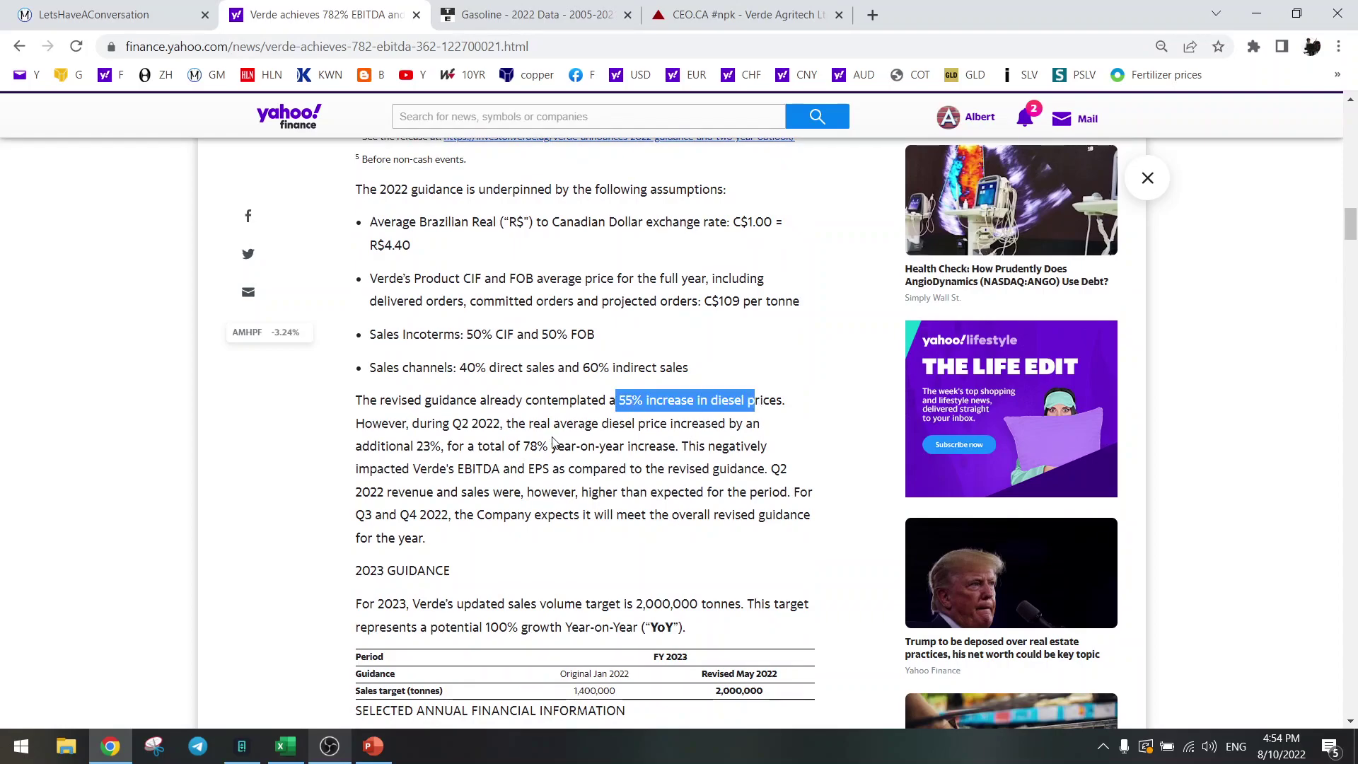
left_click(539, 458)
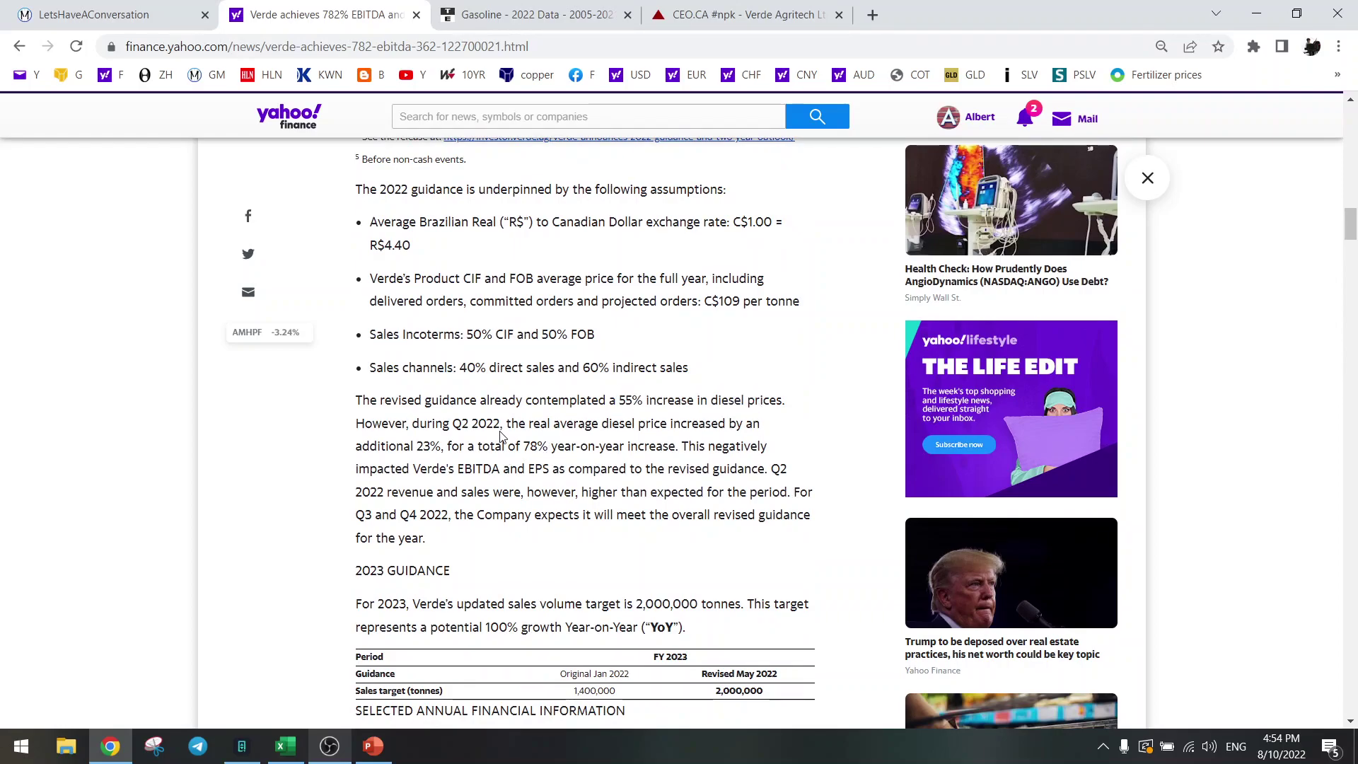
scroll(500, 435, "down", 1)
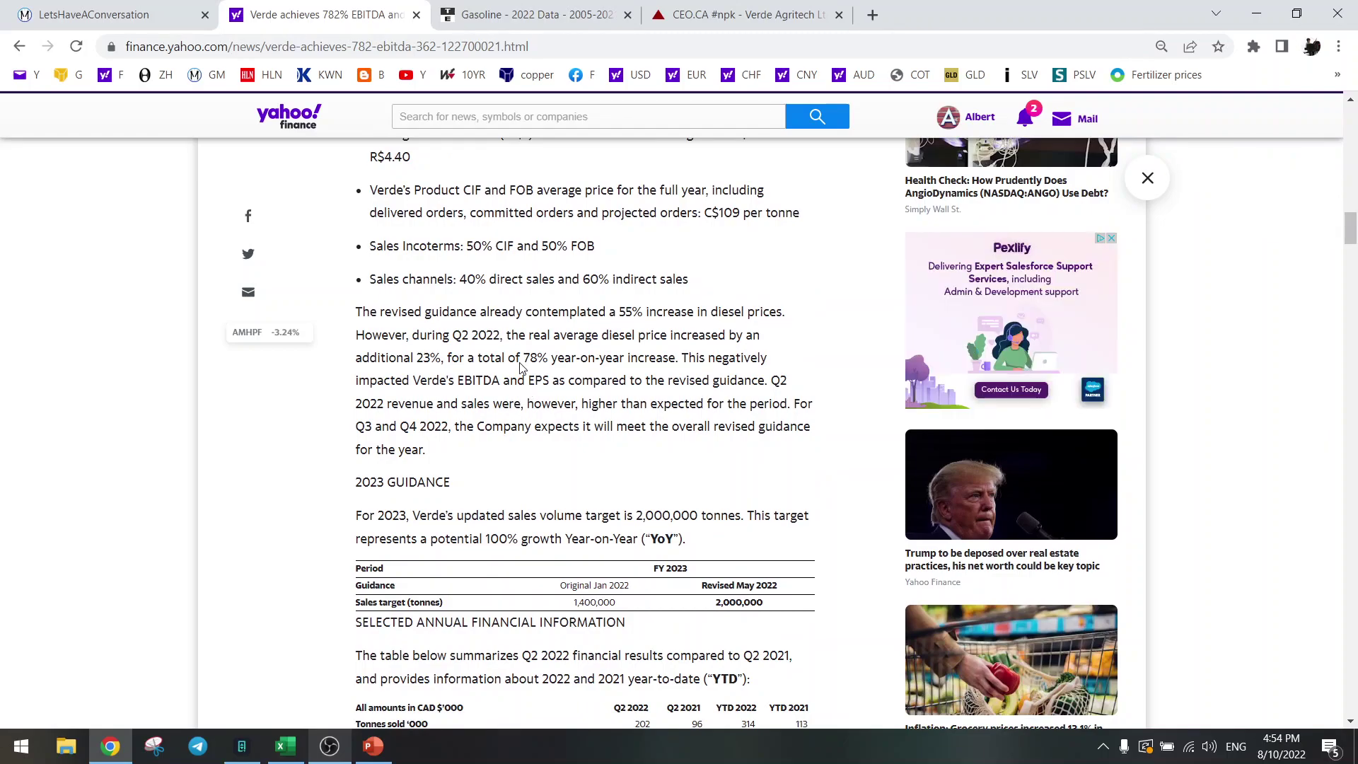
scroll(467, 403, "down", 2)
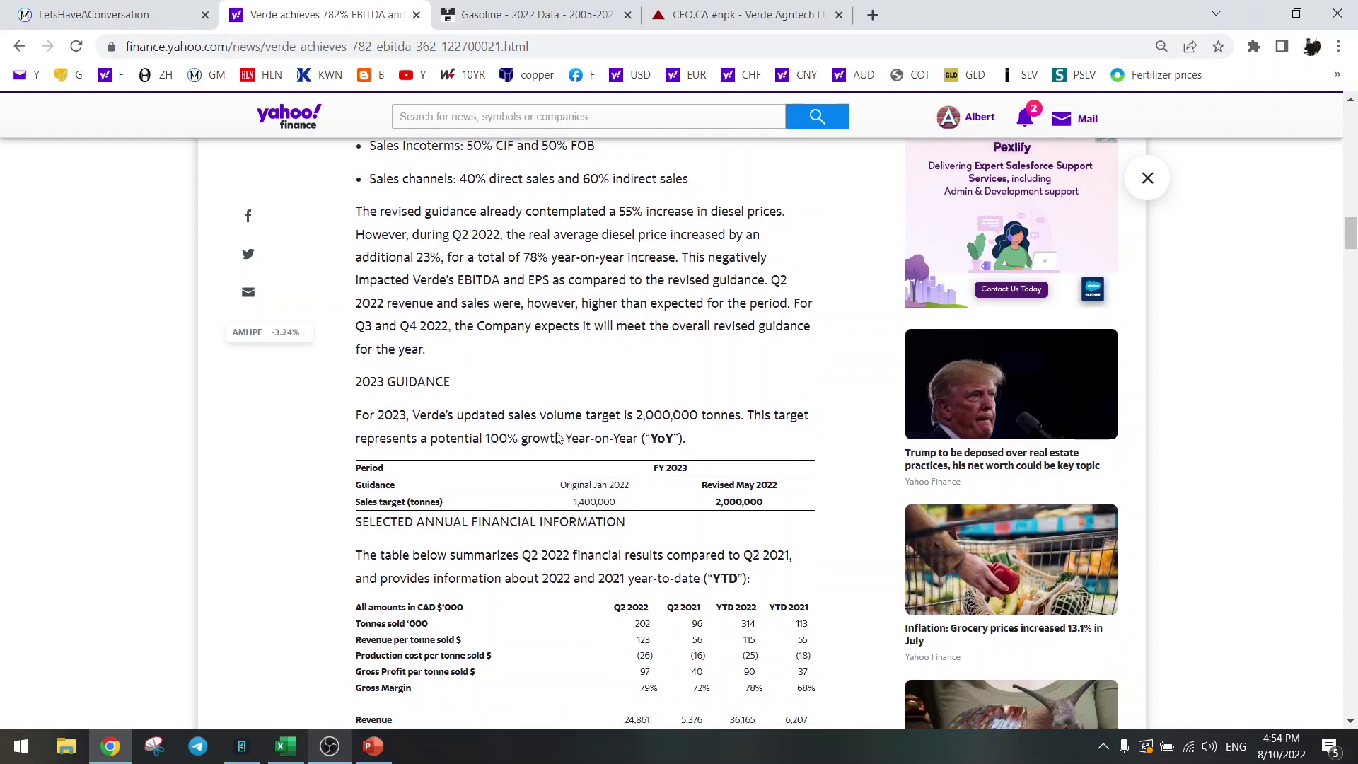
left_click_drag(718, 427, 773, 429)
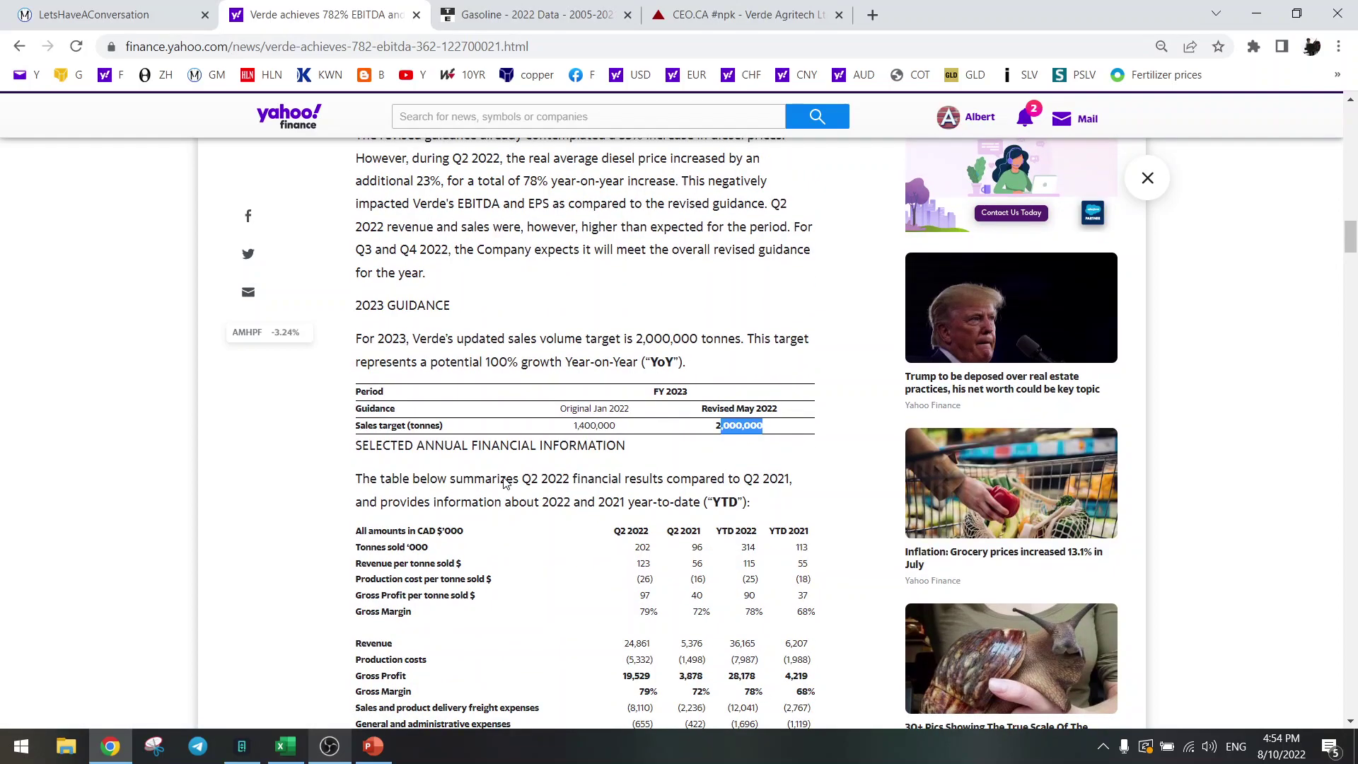
scroll(505, 482, "down", 2)
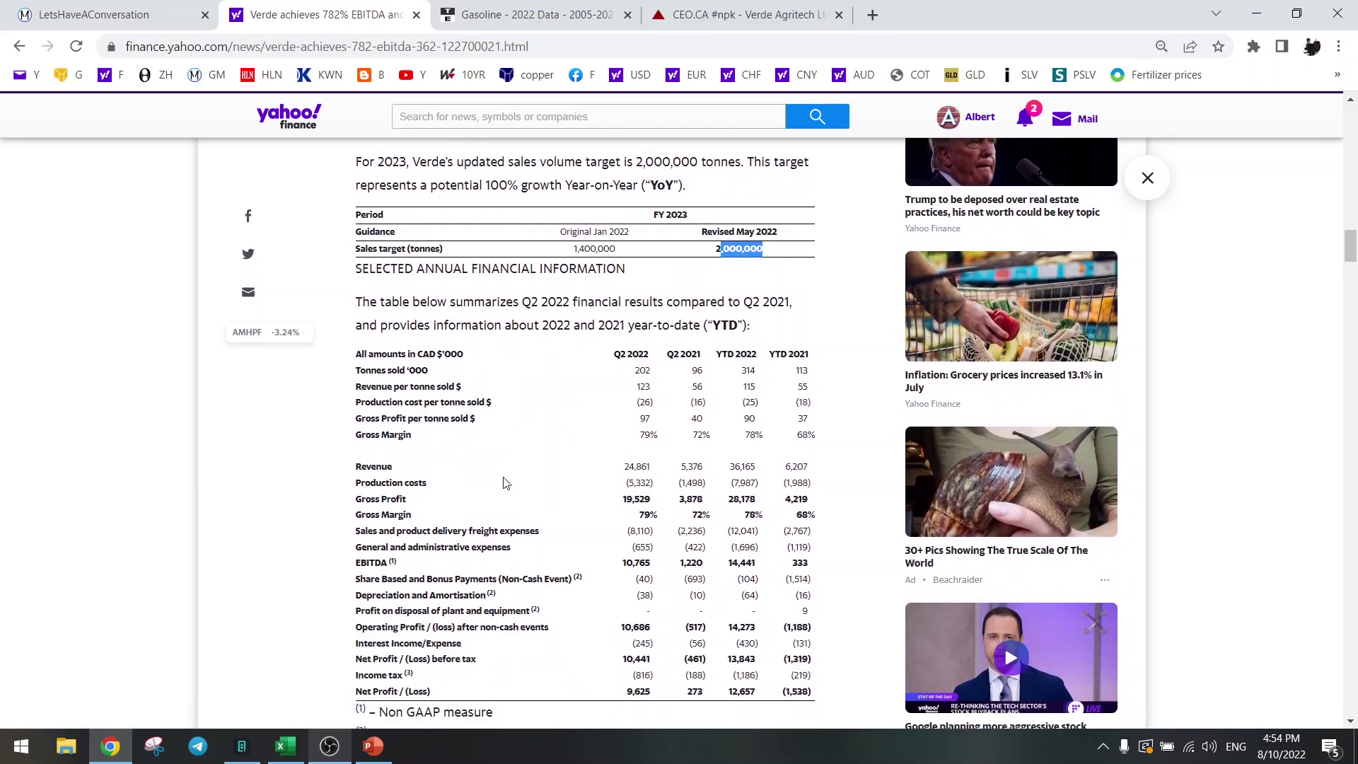
scroll(505, 482, "down", 1)
scroll(504, 482, "up", 1)
scroll(504, 481, "down", 1)
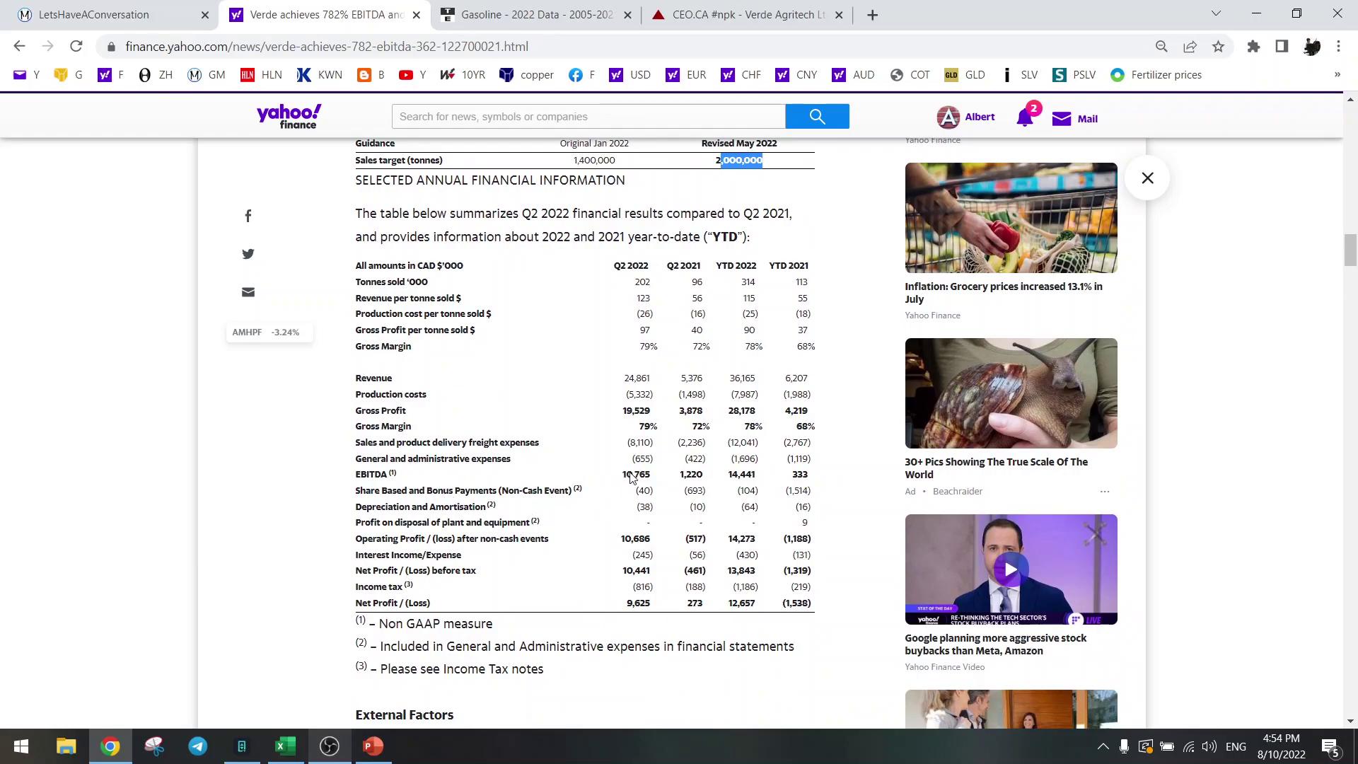
left_click_drag(623, 476, 651, 480)
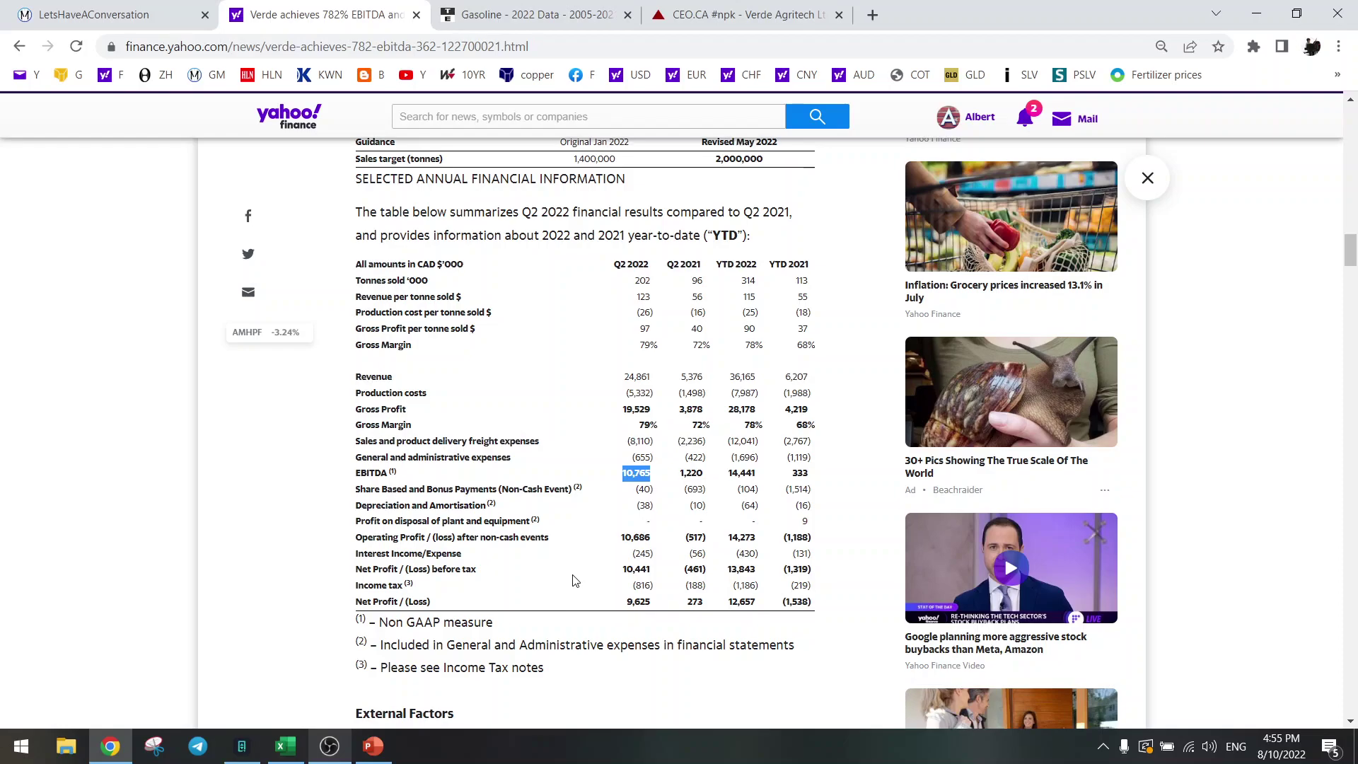
scroll(571, 579, "down", 2)
scroll(565, 577, "down", 3)
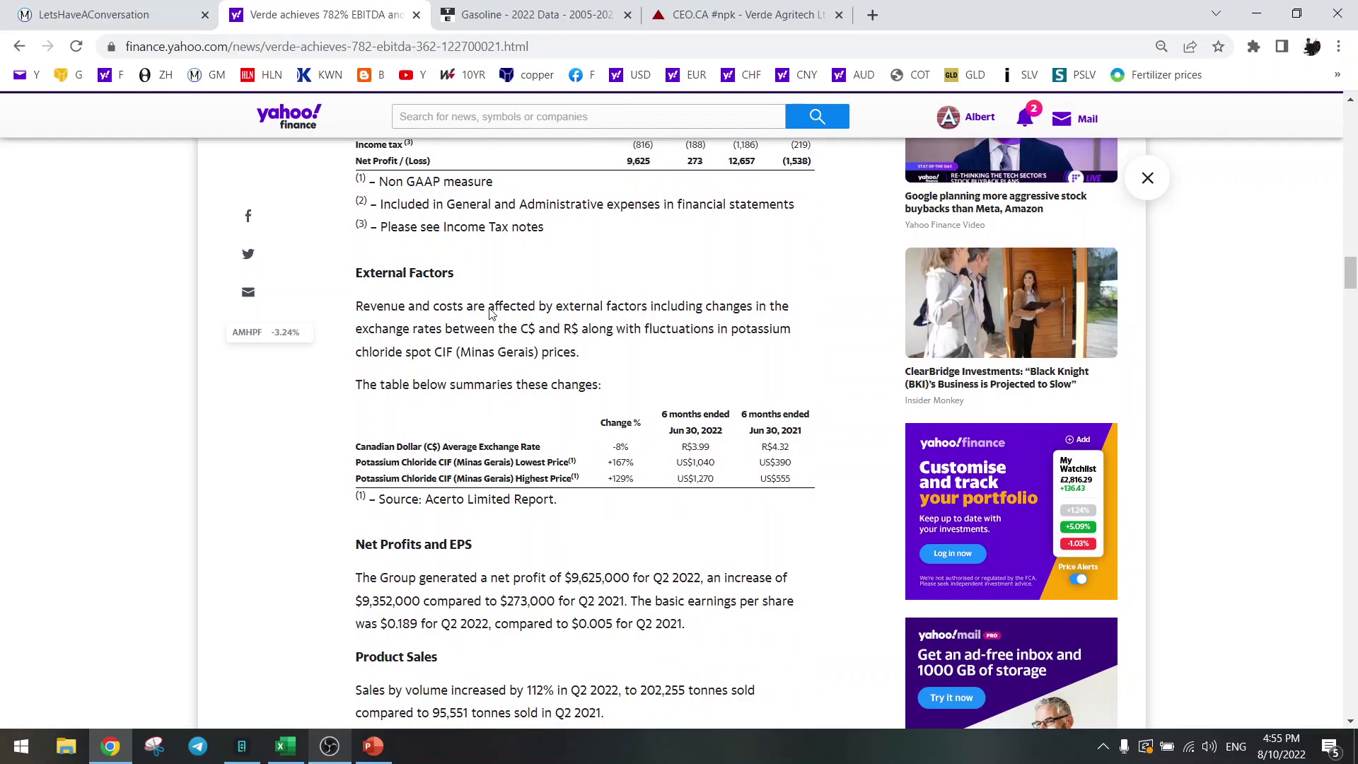
Read down to the Revenue section and highlight "$123 per tonne sold"
scroll(479, 465, "down", 1)
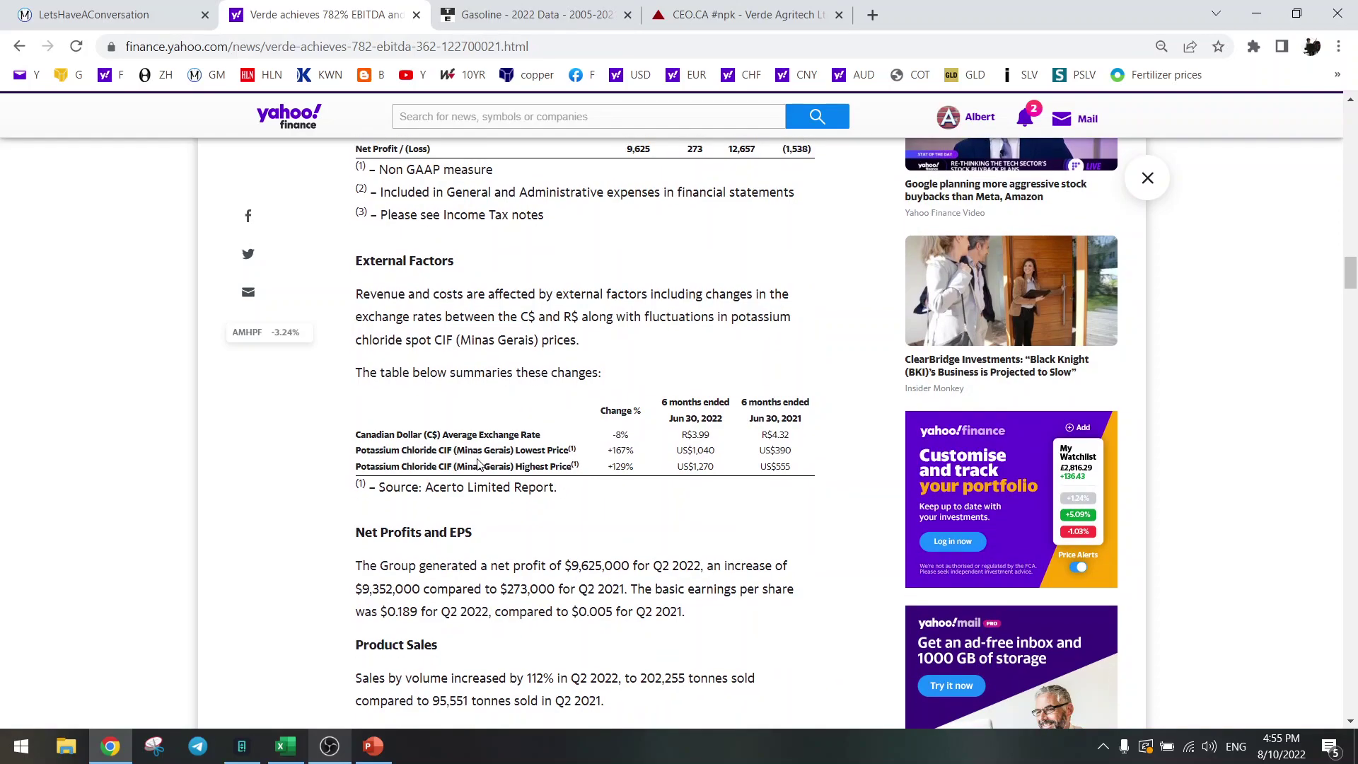
scroll(497, 440, "down", 2)
scroll(495, 440, "down", 1)
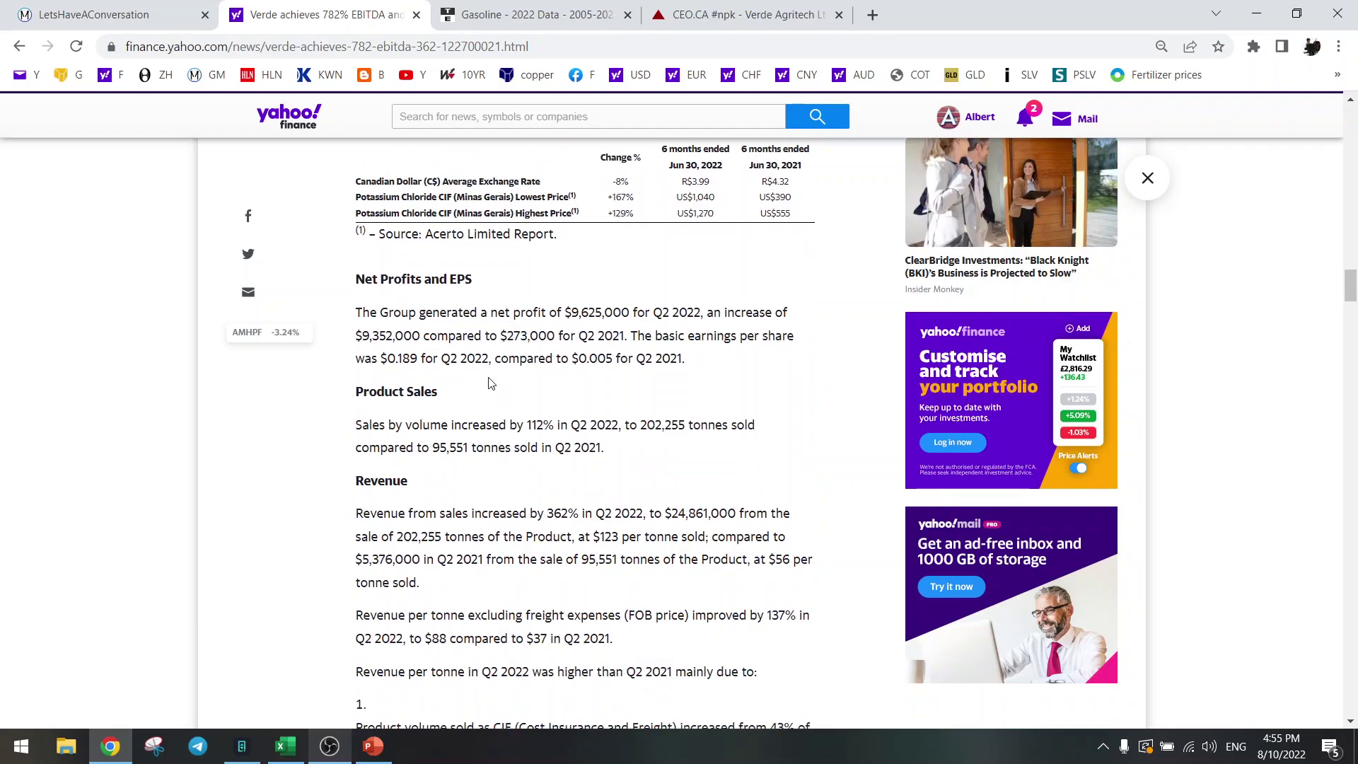
scroll(482, 463, "down", 1)
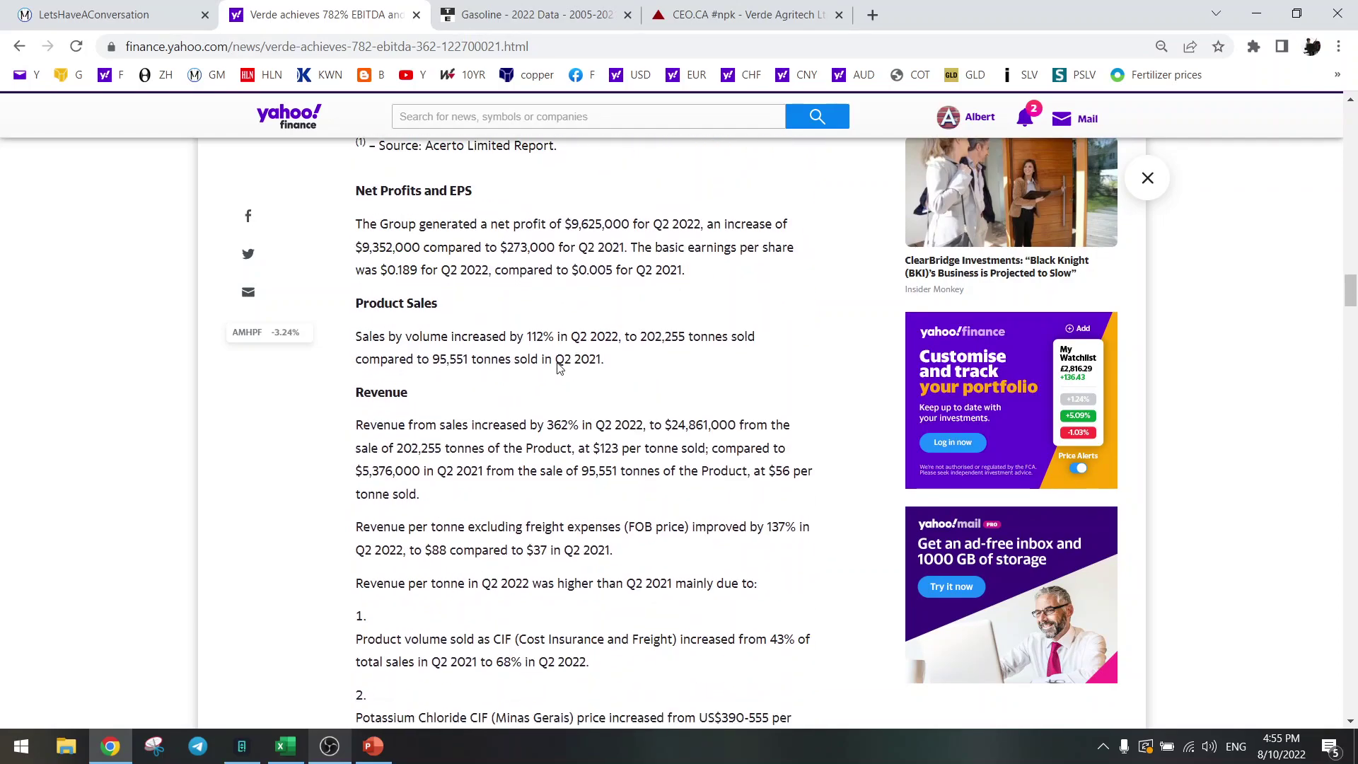
scroll(493, 377, "down", 1)
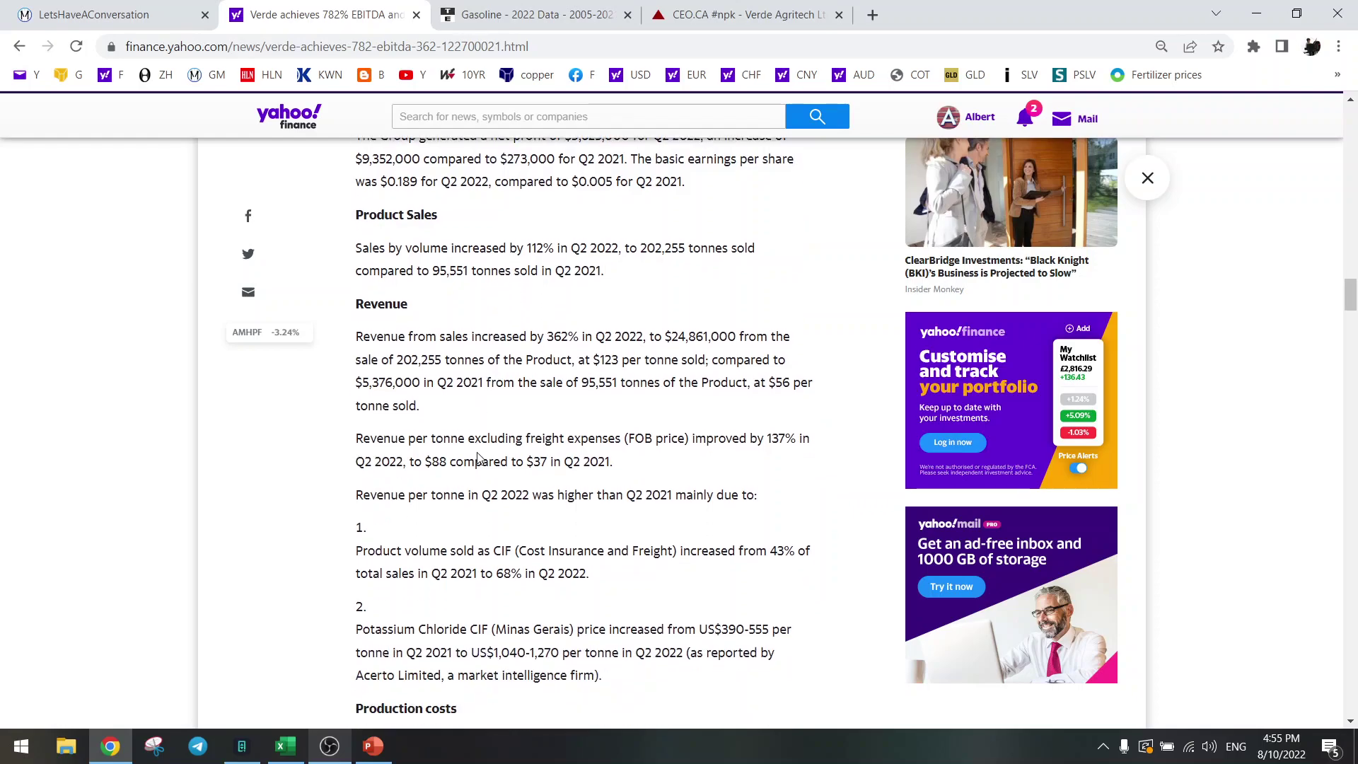
scroll(481, 453, "down", 1)
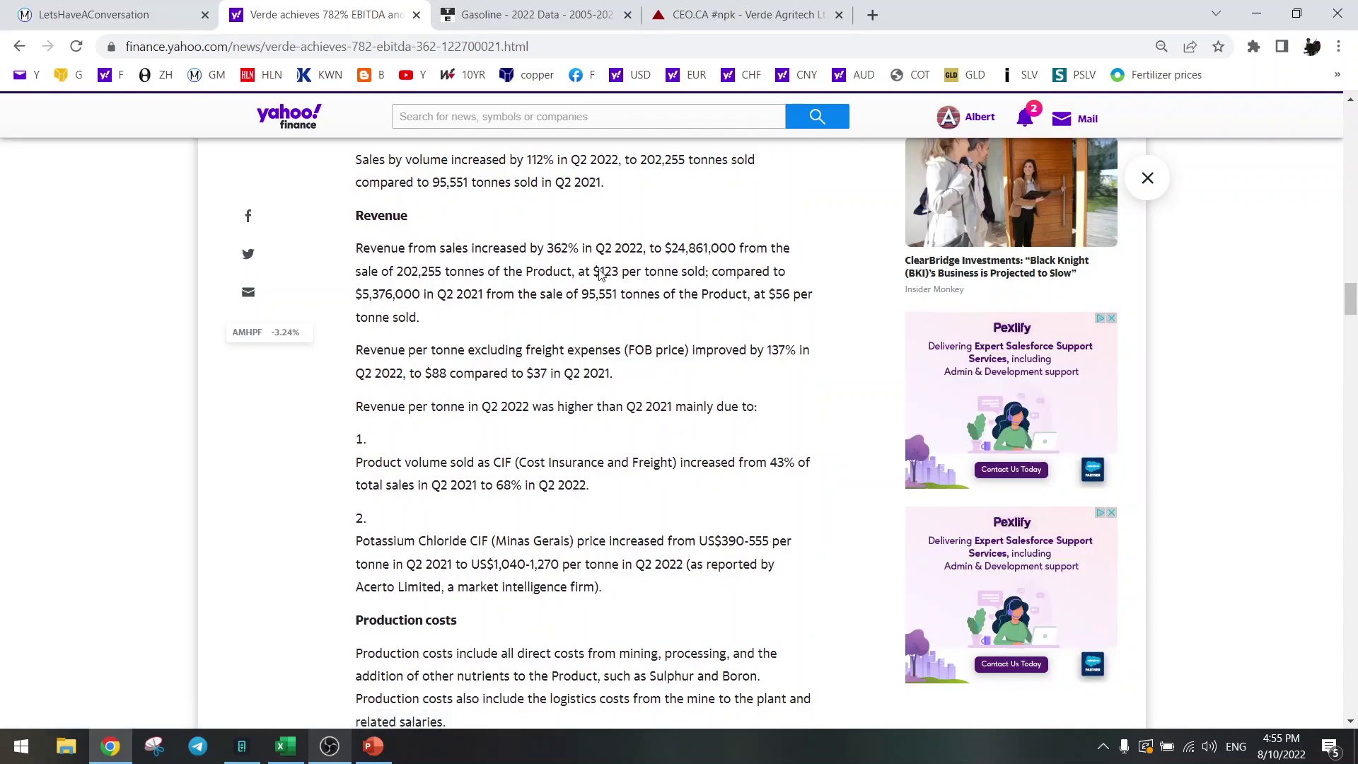
left_click_drag(593, 274, 702, 277)
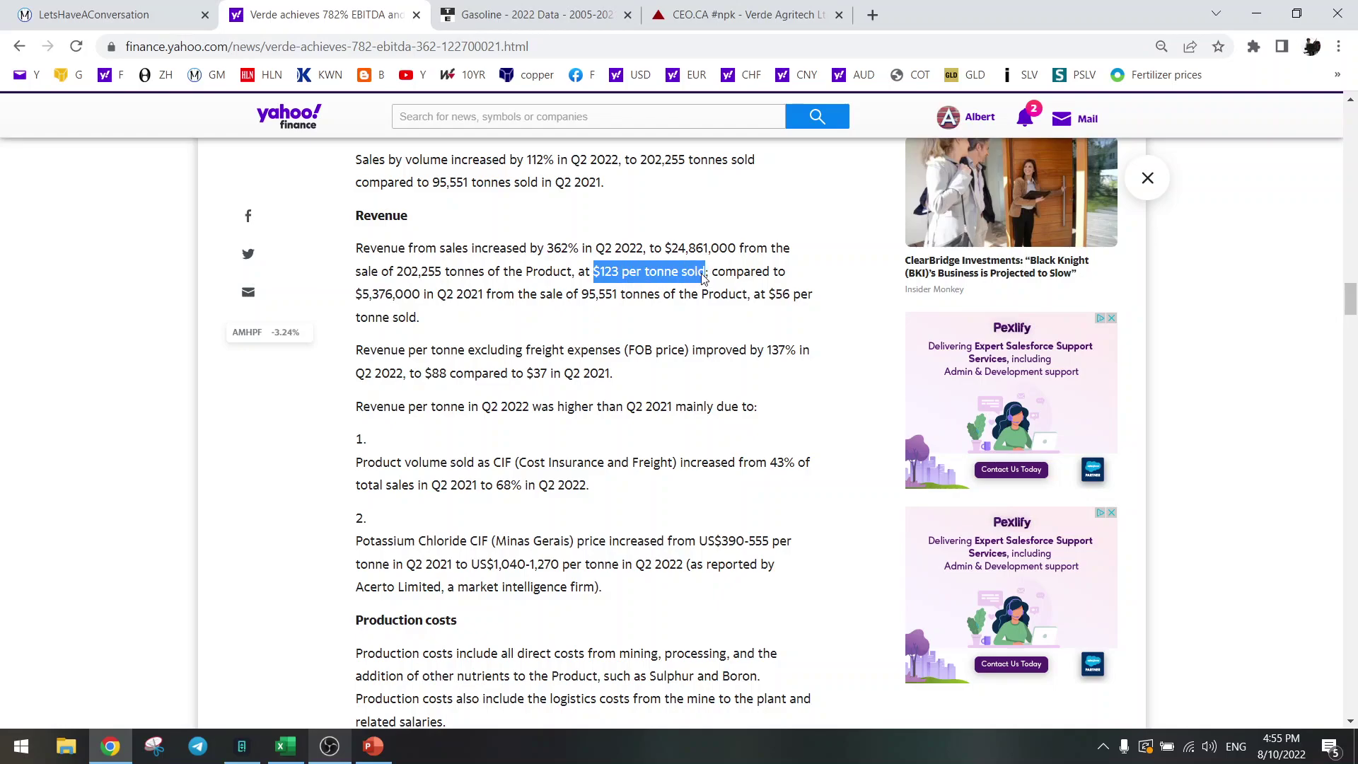
left_click(596, 278)
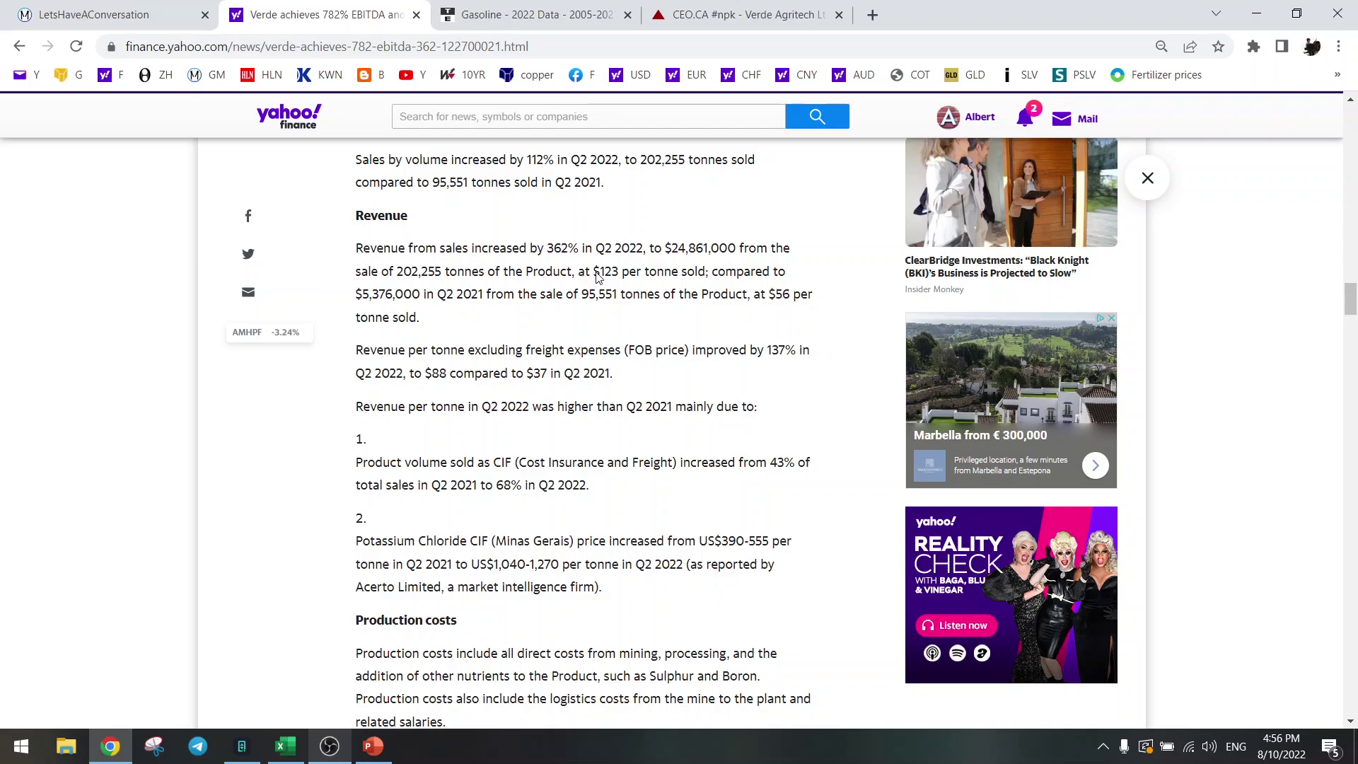
left_click_drag(596, 277, 698, 276)
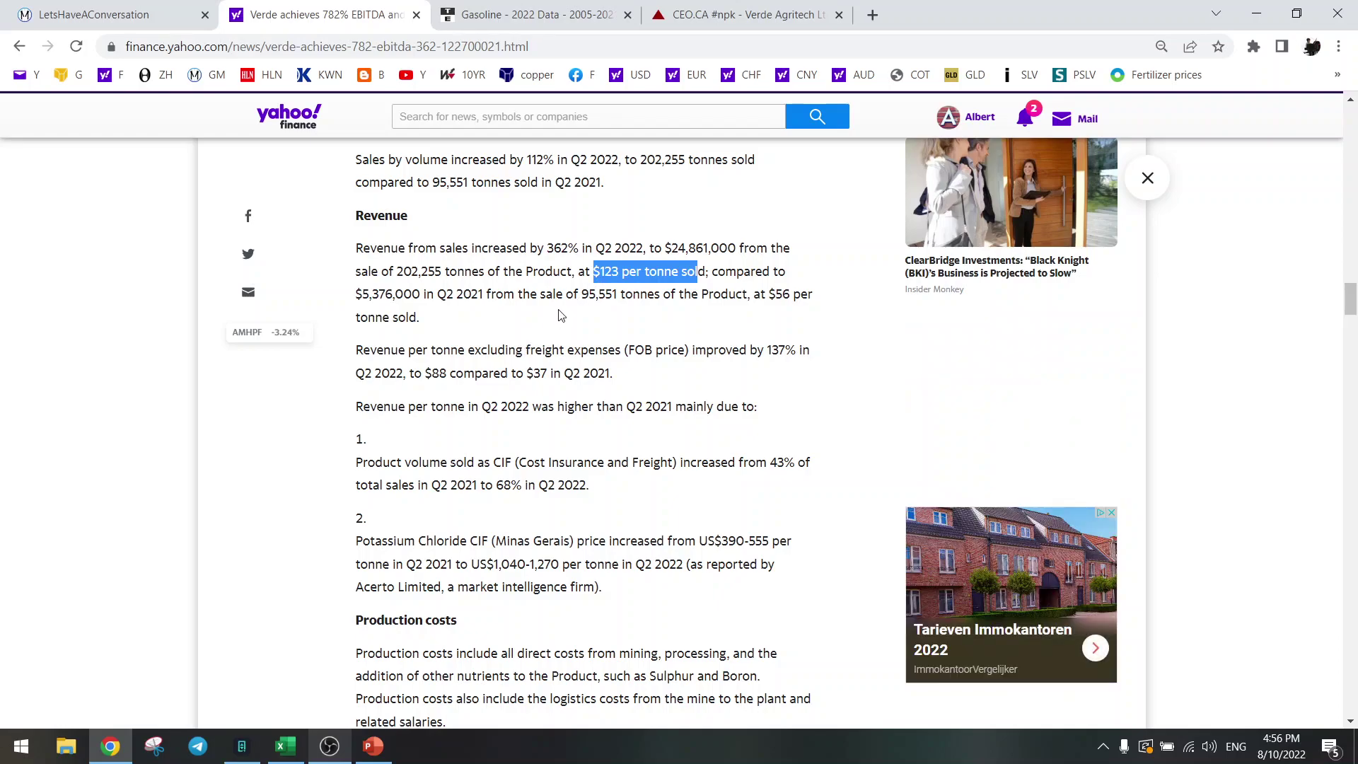
left_click(595, 275)
left_click_drag(596, 272, 705, 275)
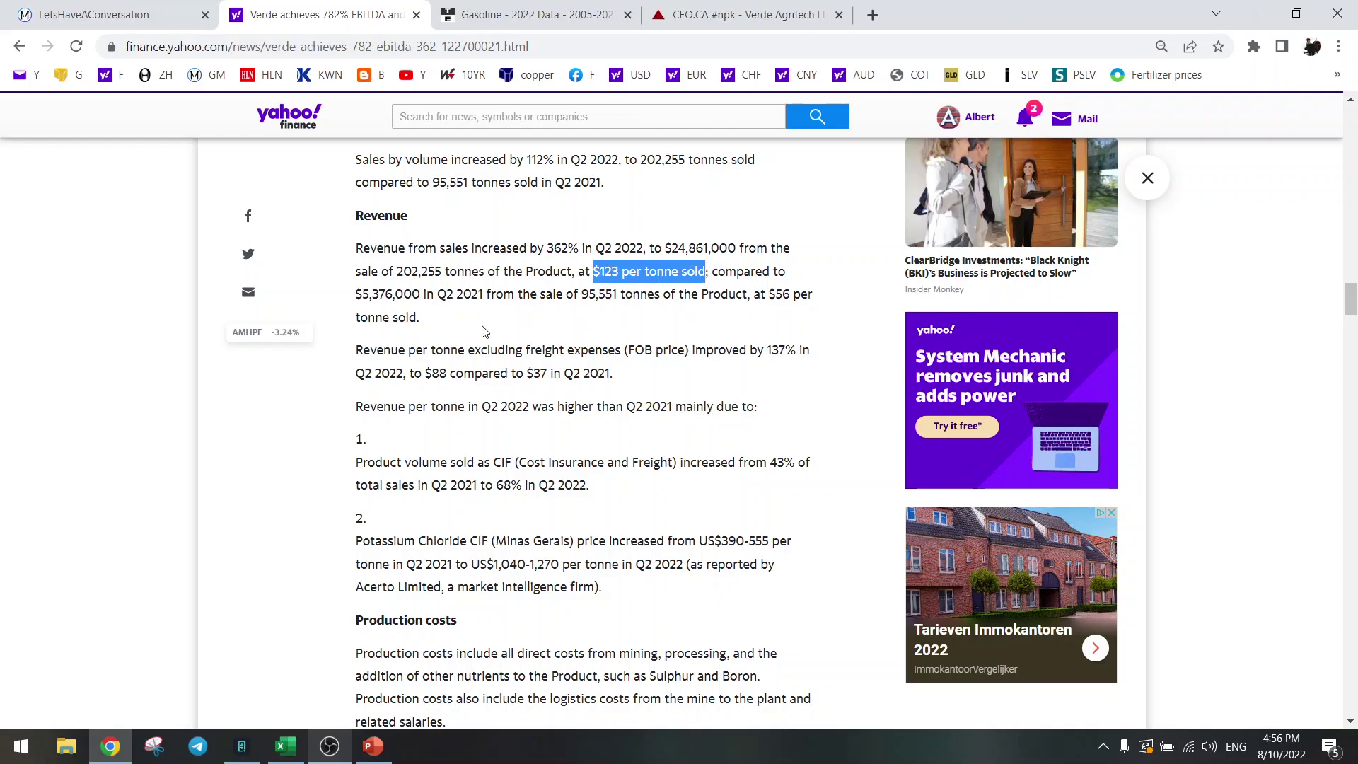
Continue reading down to the legal, IT/software and taxes expense sections
scroll(481, 350, "down", 3)
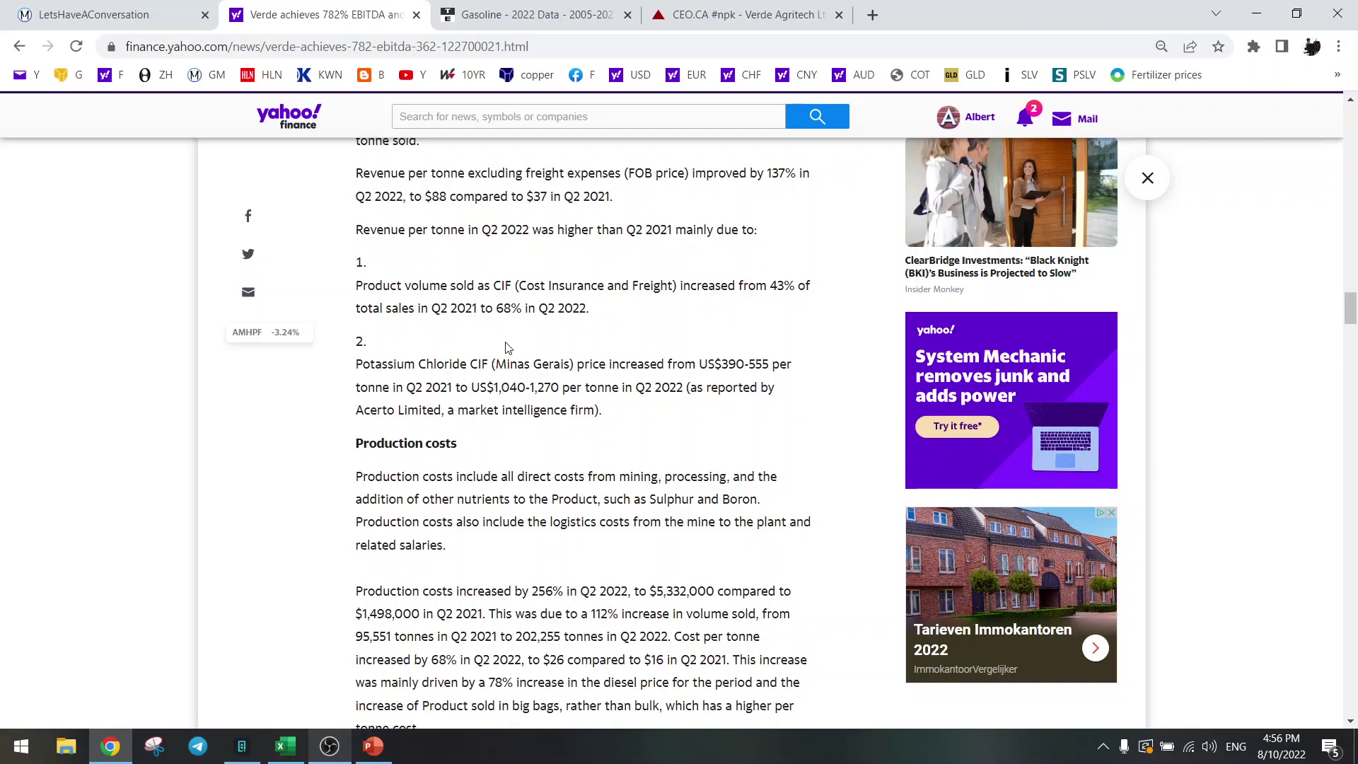
scroll(493, 398, "down", 3)
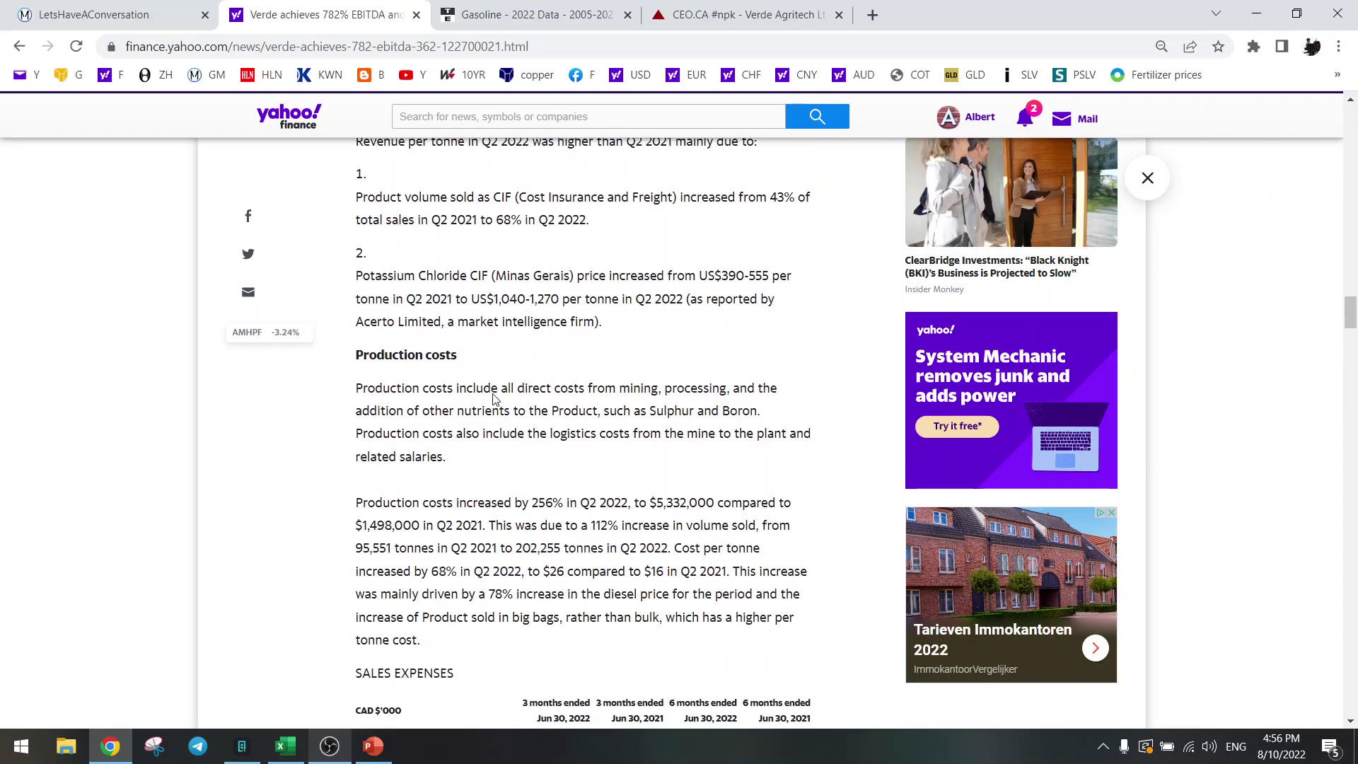
scroll(483, 375, "down", 3)
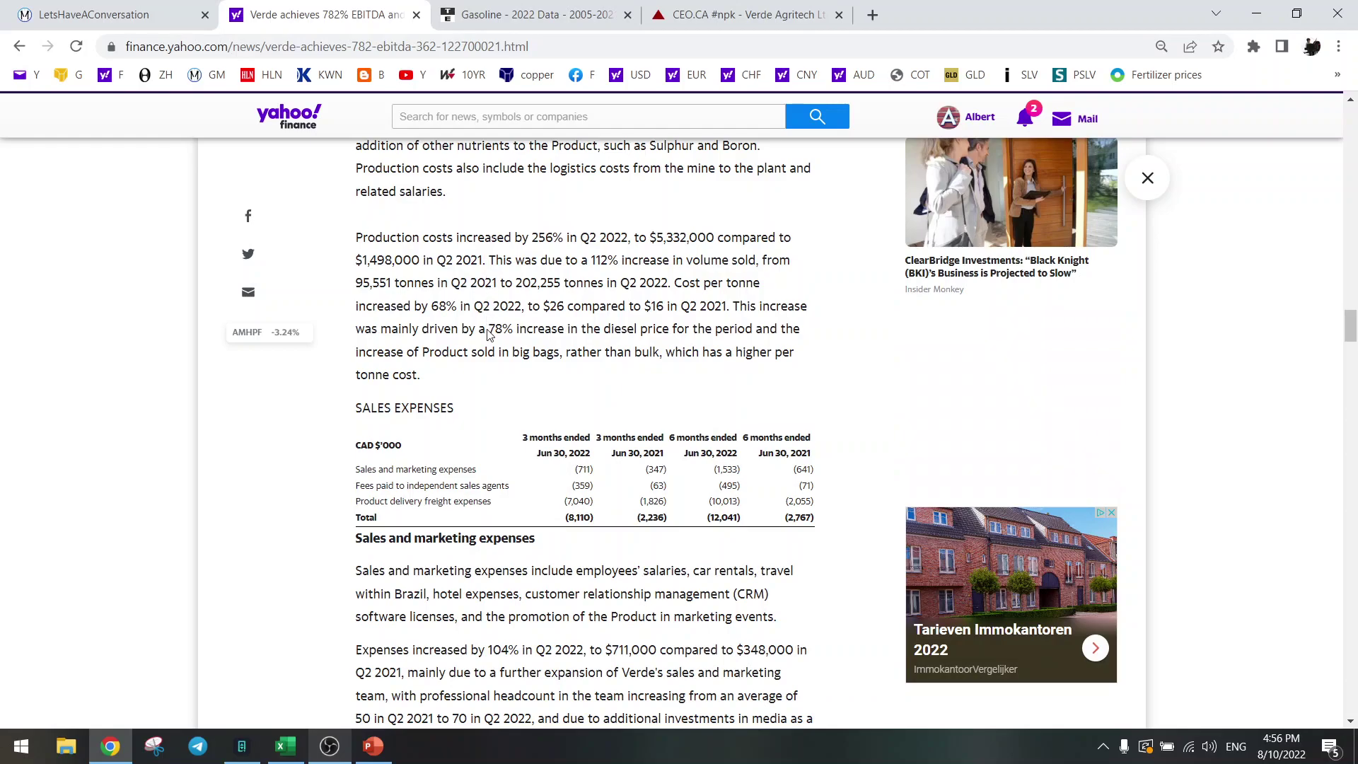
scroll(488, 333, "down", 1)
scroll(487, 333, "down", 2)
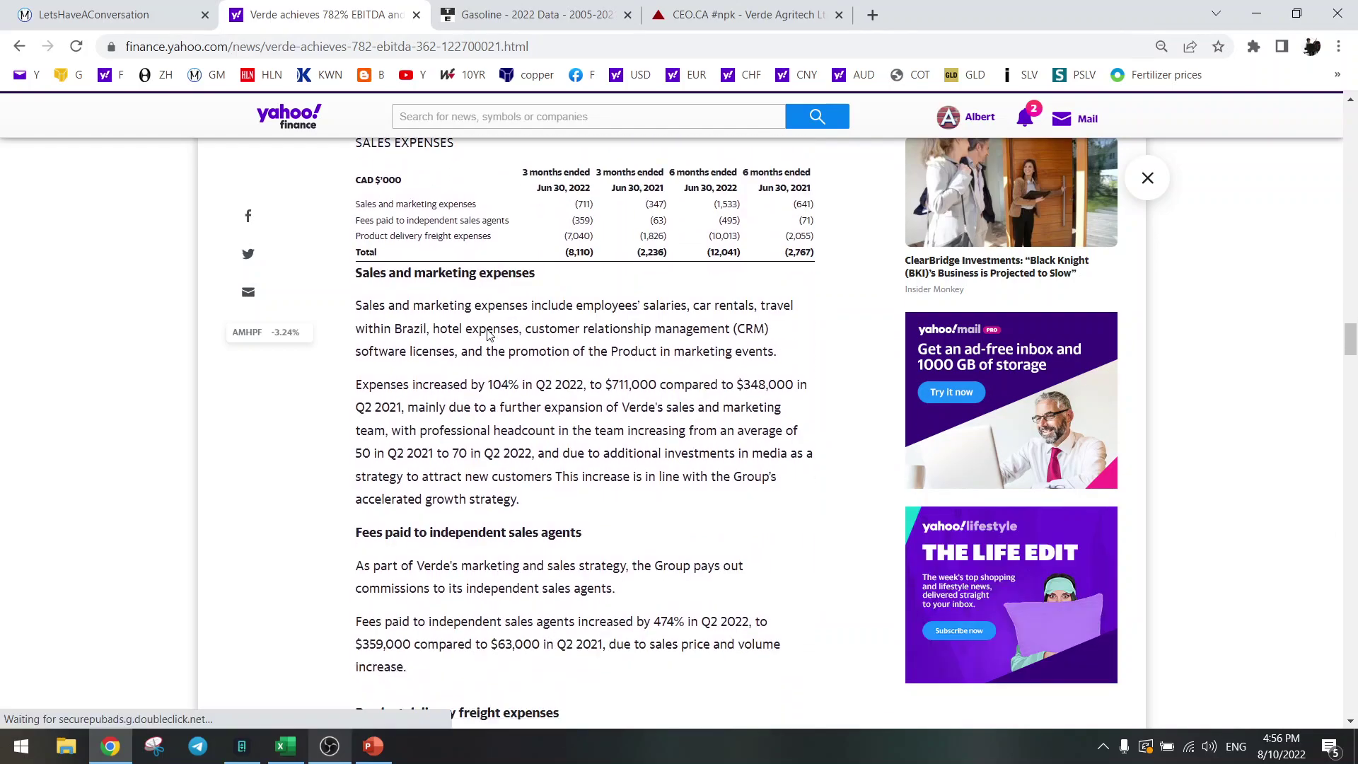
scroll(487, 334, "down", 1)
scroll(488, 334, "down", 5)
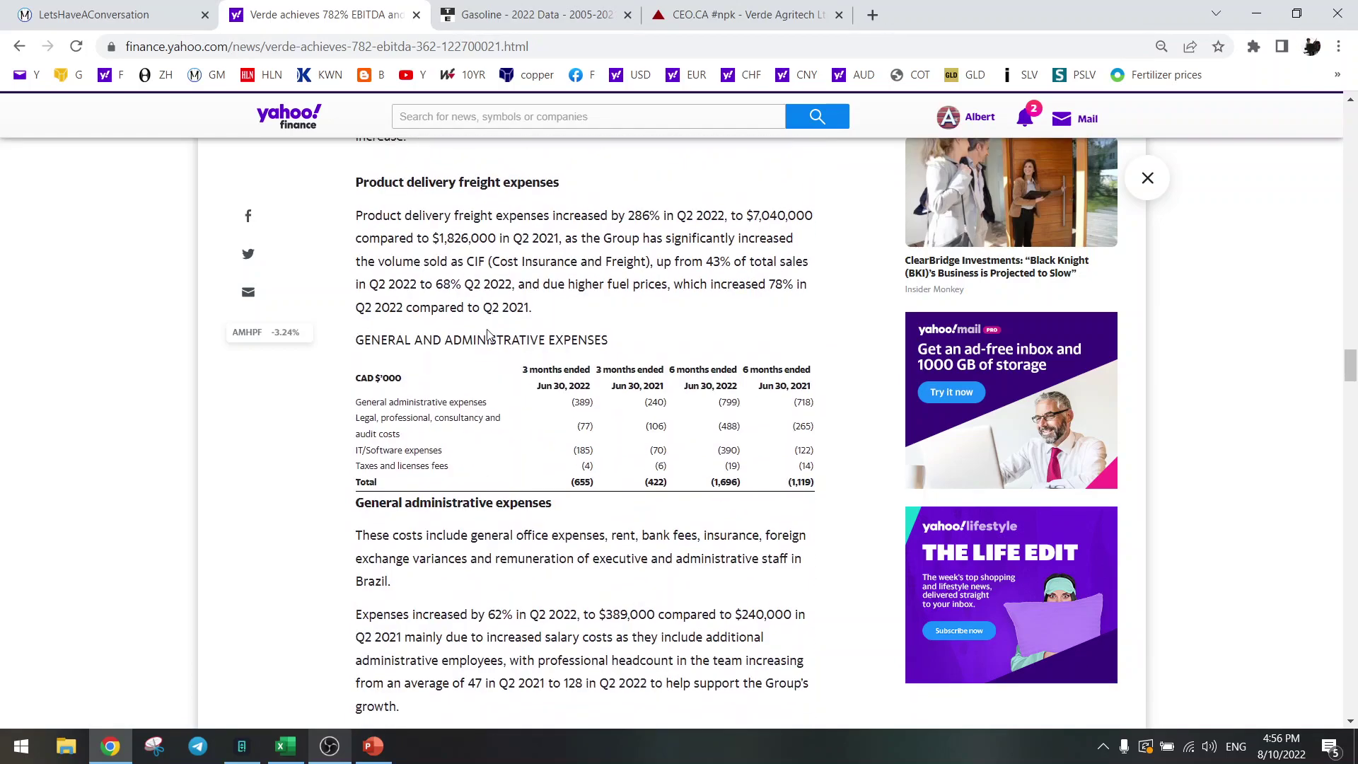
scroll(488, 334, "down", 4)
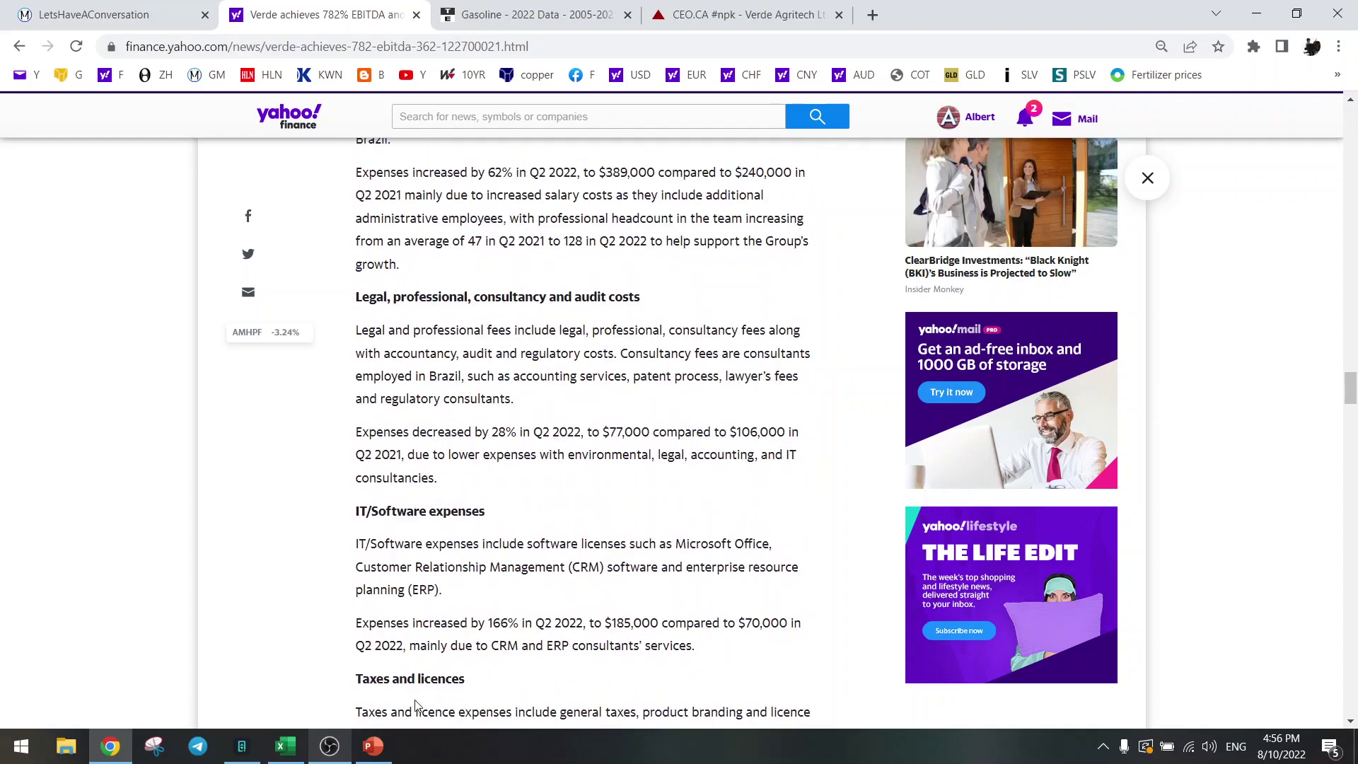
Switch to the Verde earnings deck, go to slide 2 and highlight cost figures 260 and 330
left_click(373, 746)
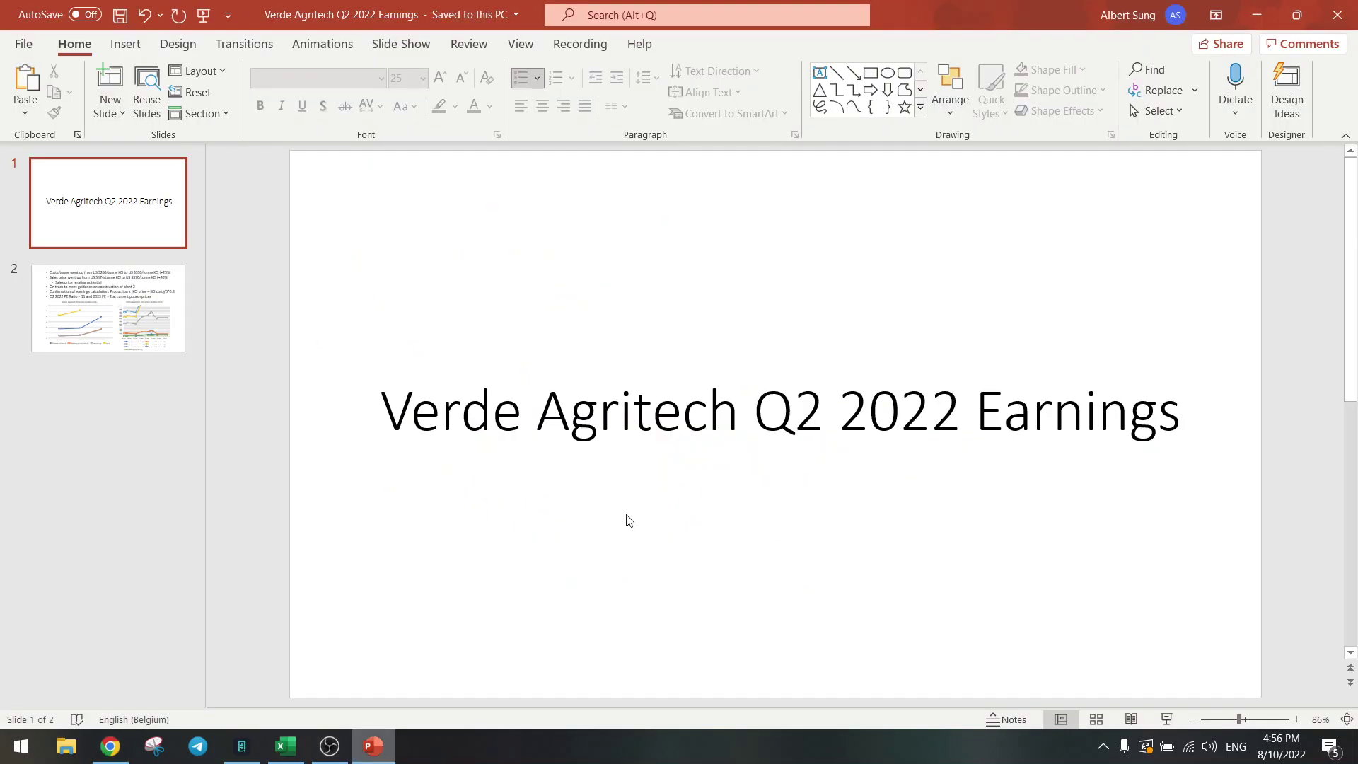
scroll(624, 522, "down", 1)
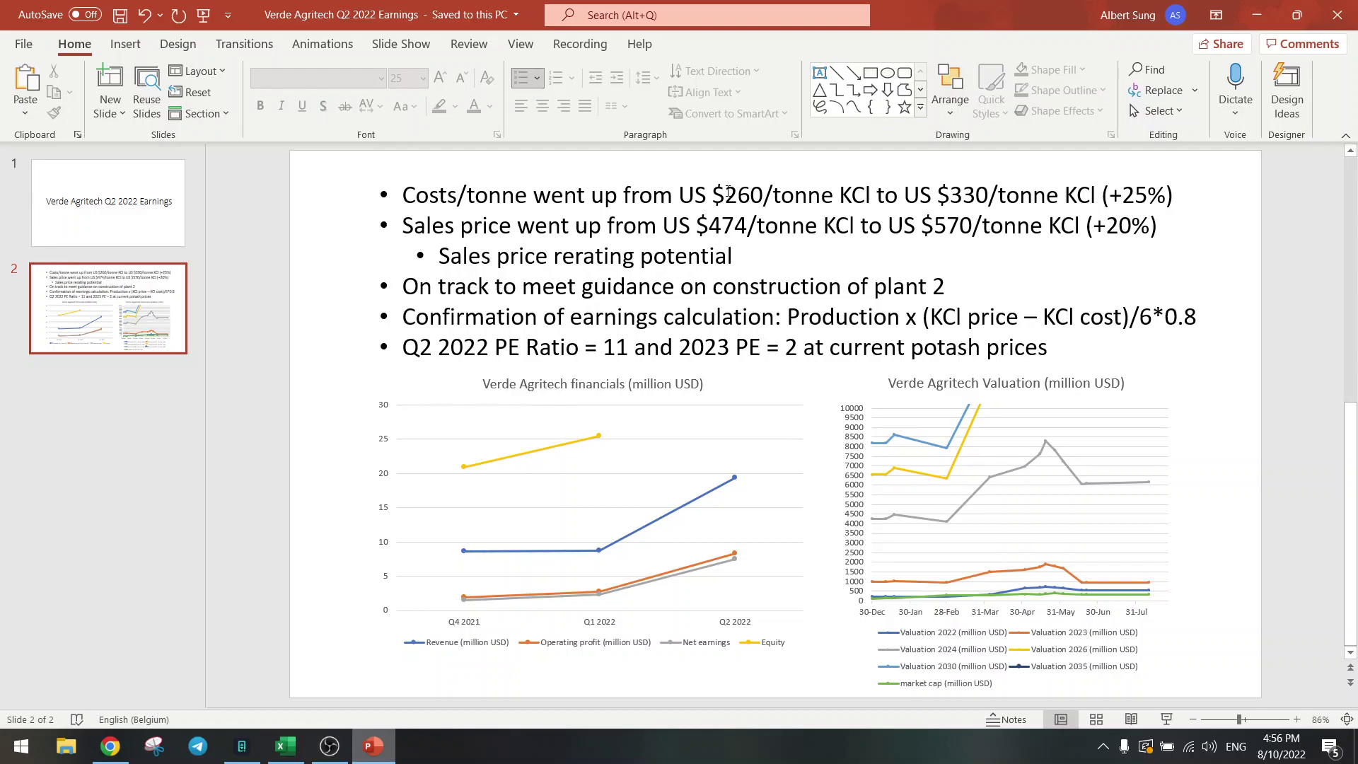
left_click(728, 191)
left_click_drag(726, 195, 763, 195)
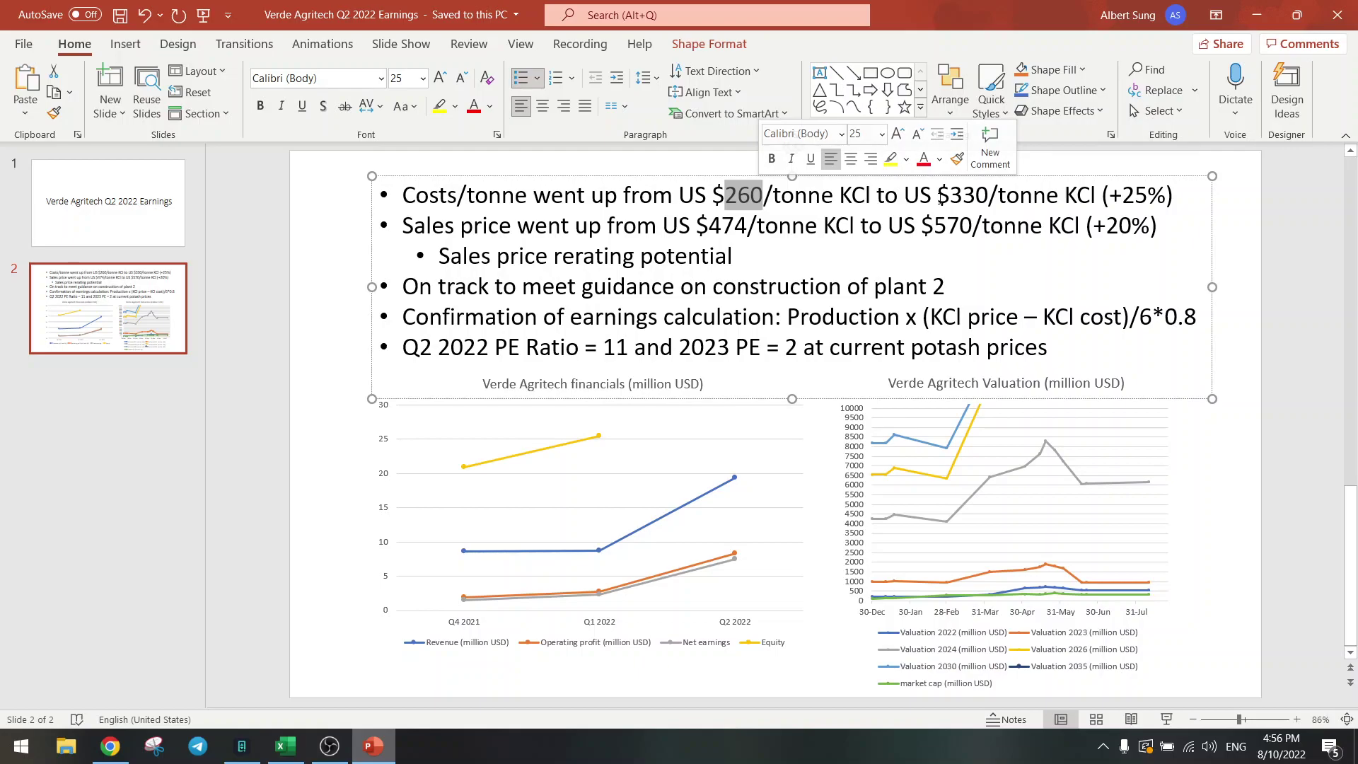
left_click_drag(950, 195, 989, 195)
left_click(1132, 198)
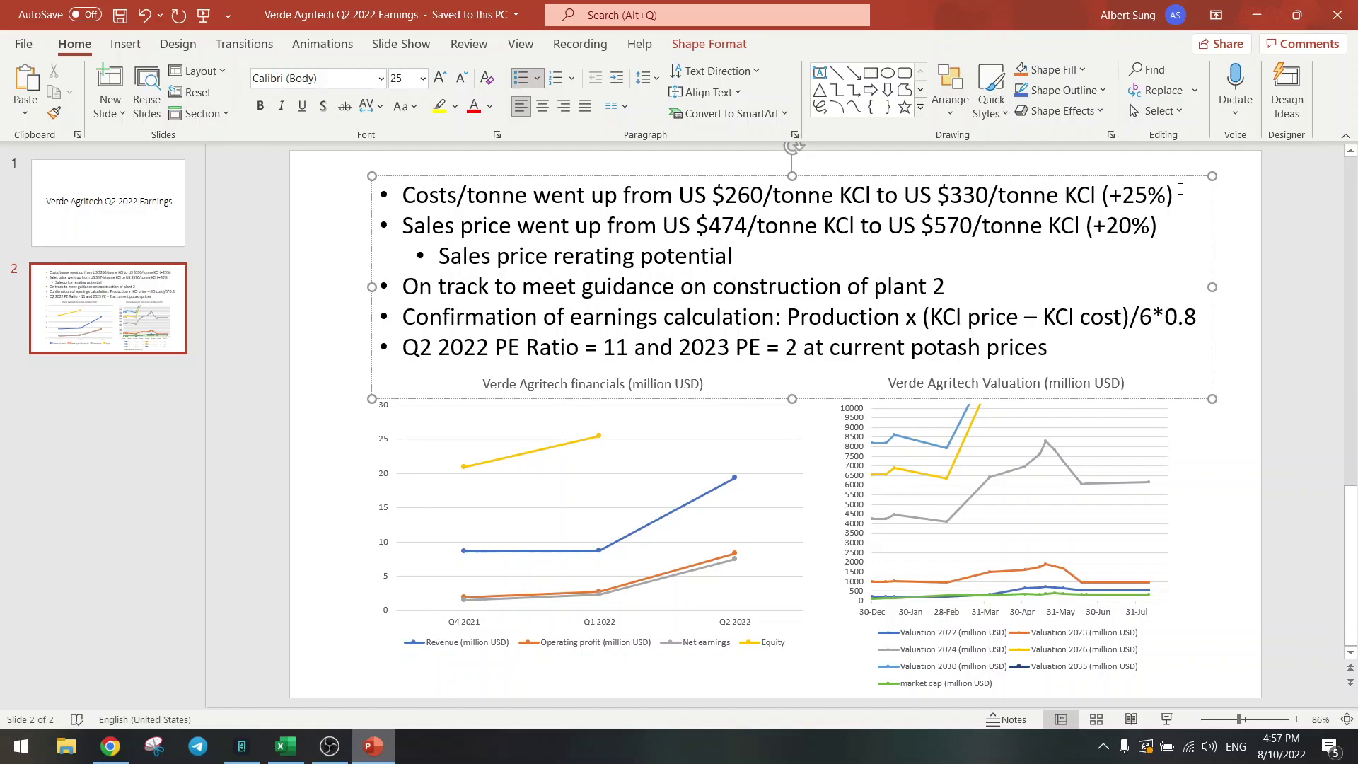
left_click(1179, 190)
left_click_drag(949, 194, 988, 194)
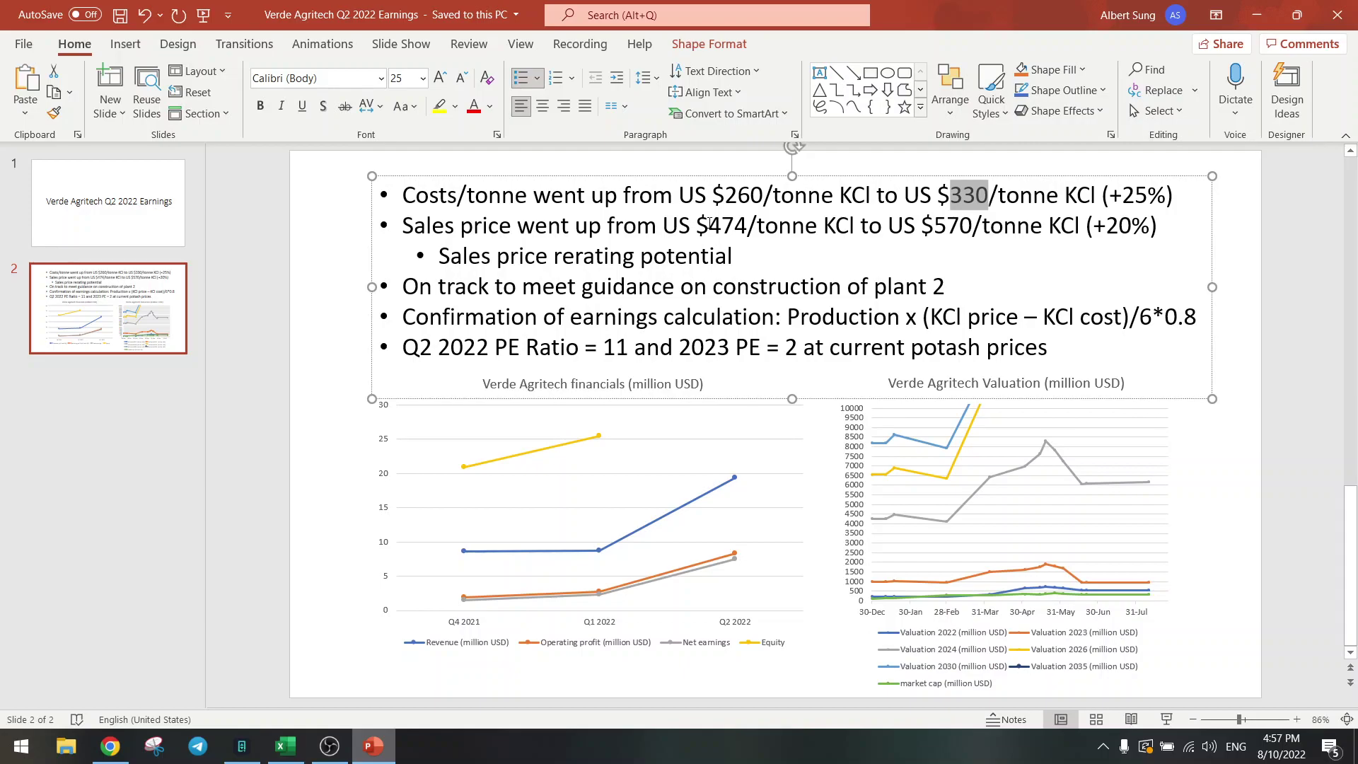
left_click(432, 225)
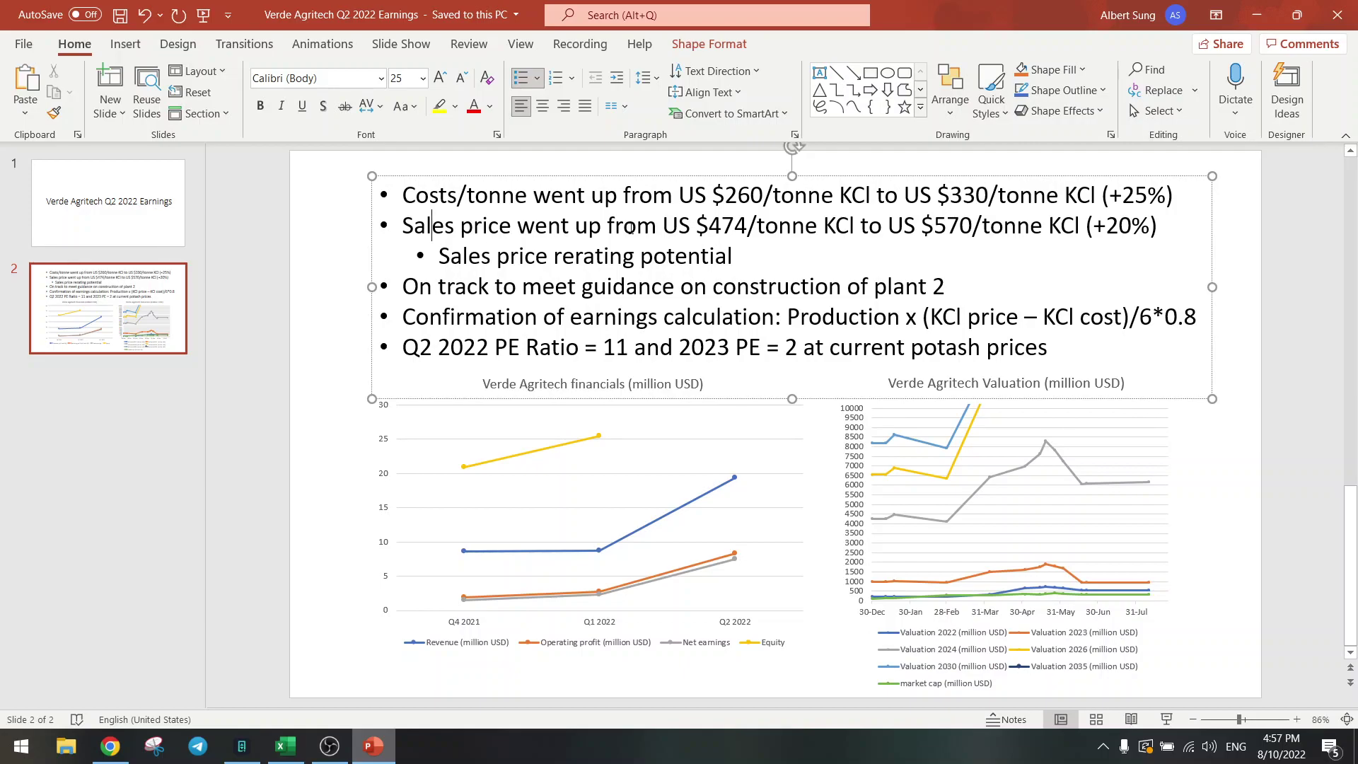
Highlight the sales price change, rerating potential, Plant 2 bullet and earnings calculation formula
left_click_drag(710, 225, 1160, 226)
left_click(948, 225)
left_click_drag(498, 256, 734, 257)
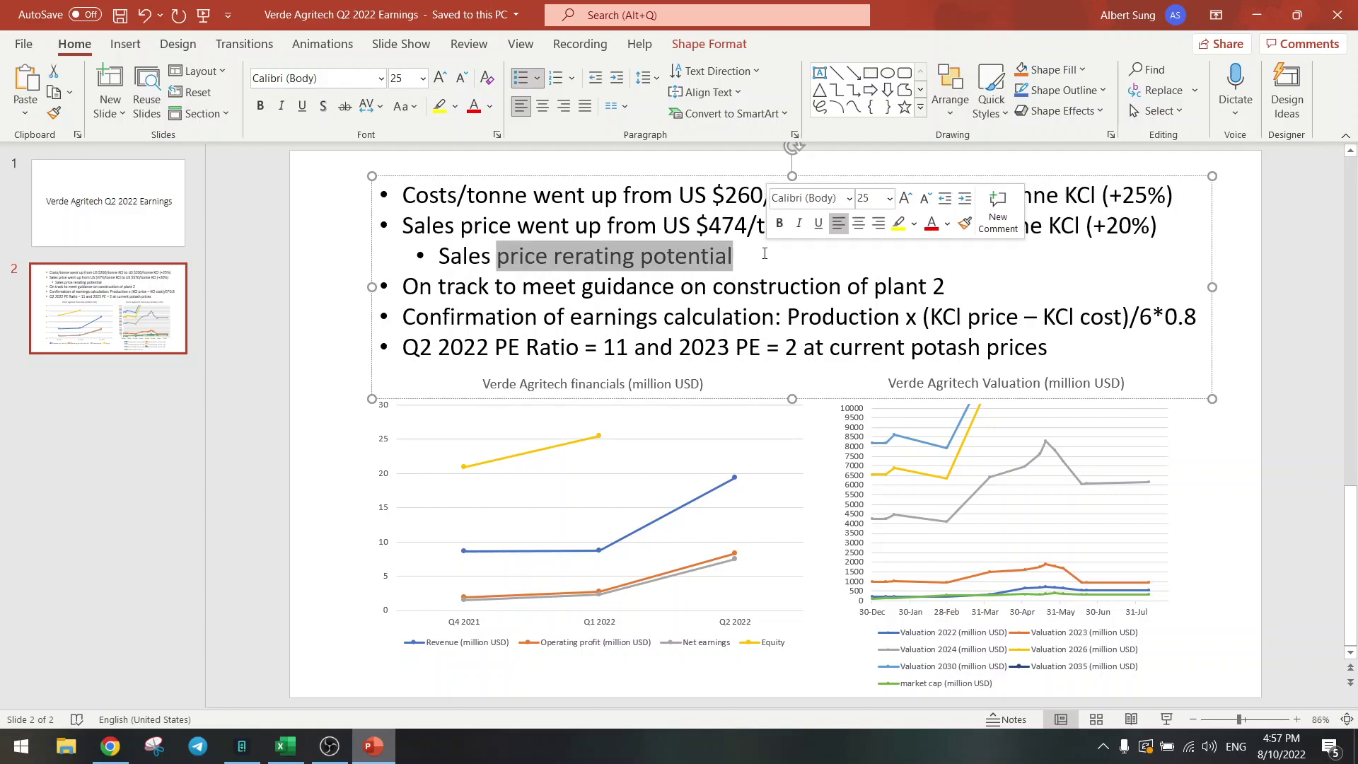
left_click(652, 256)
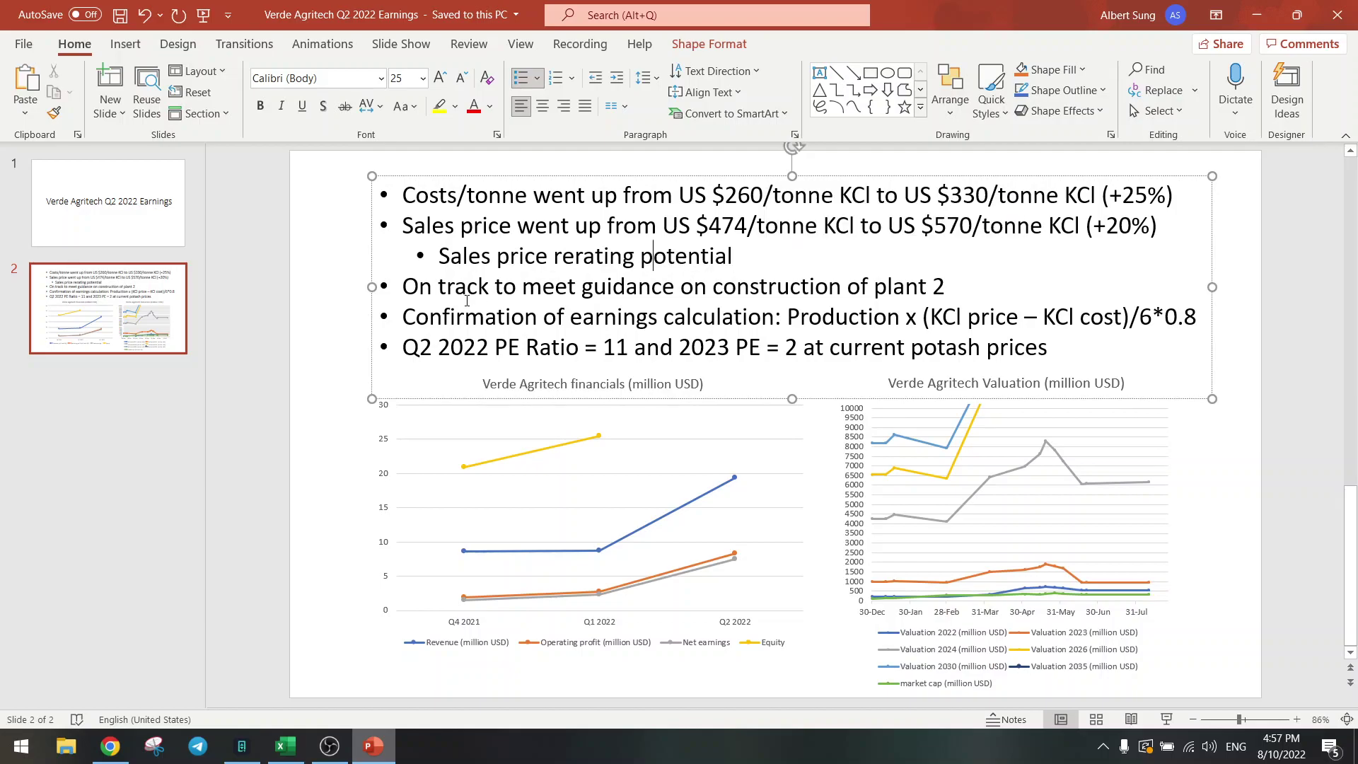
left_click(489, 284)
left_click(473, 319)
left_click_drag(787, 316, 1174, 316)
left_click(860, 318)
left_click(525, 346)
left_click_drag(629, 346, 603, 347)
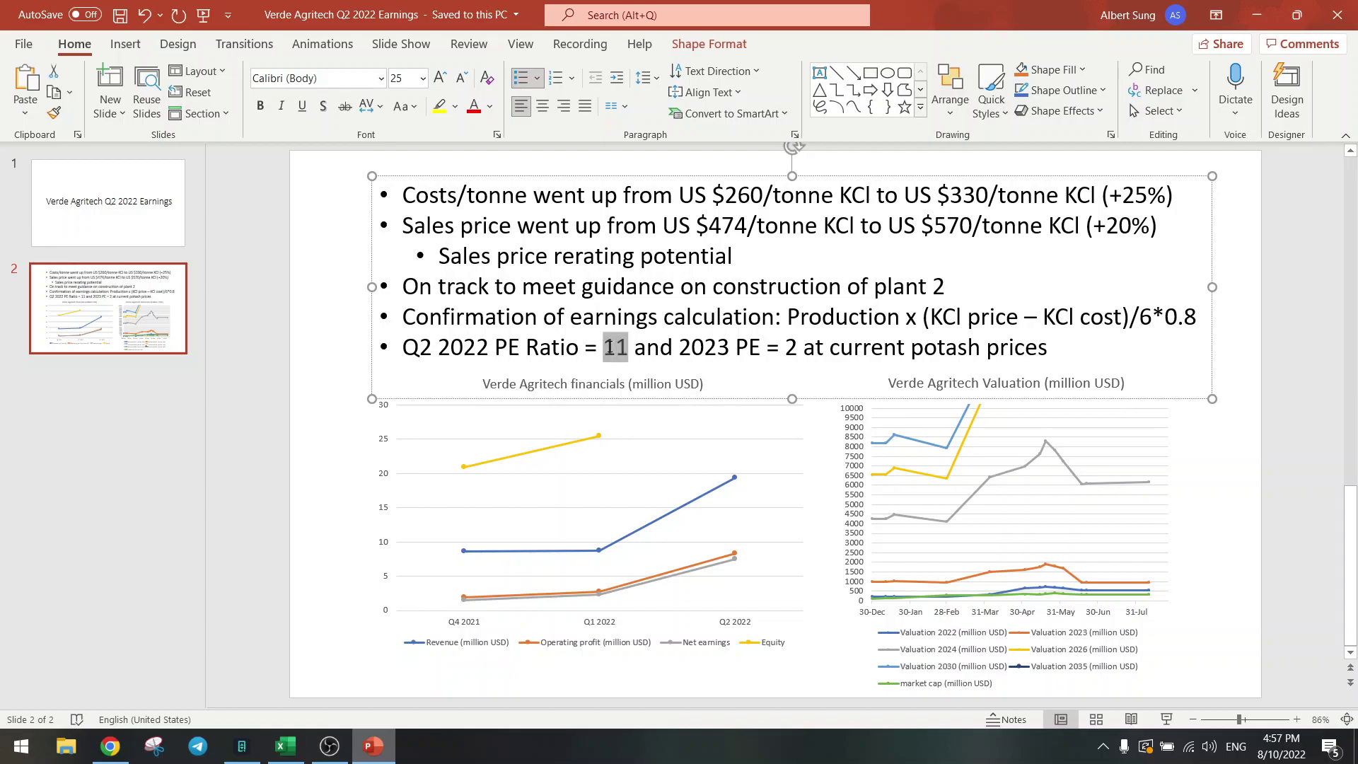
left_click(632, 345)
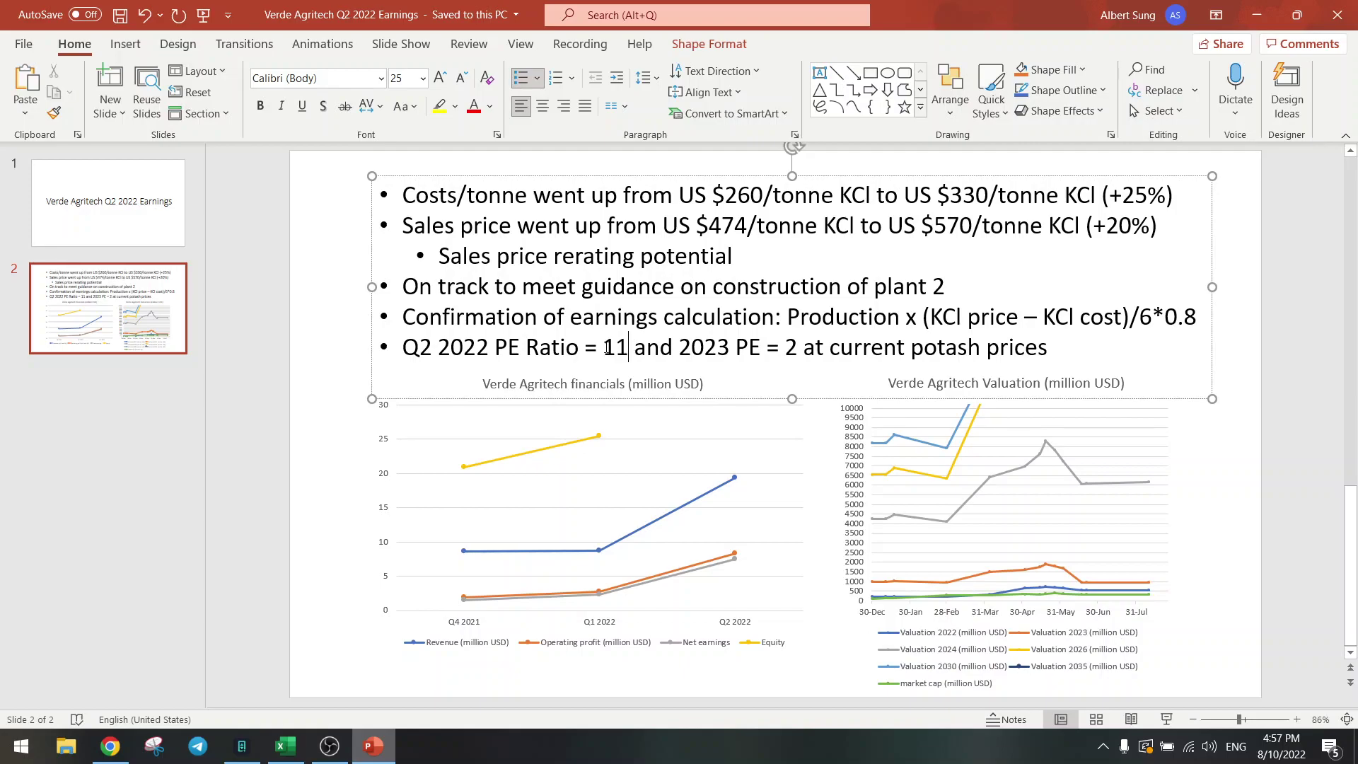
left_click_drag(603, 346, 631, 344)
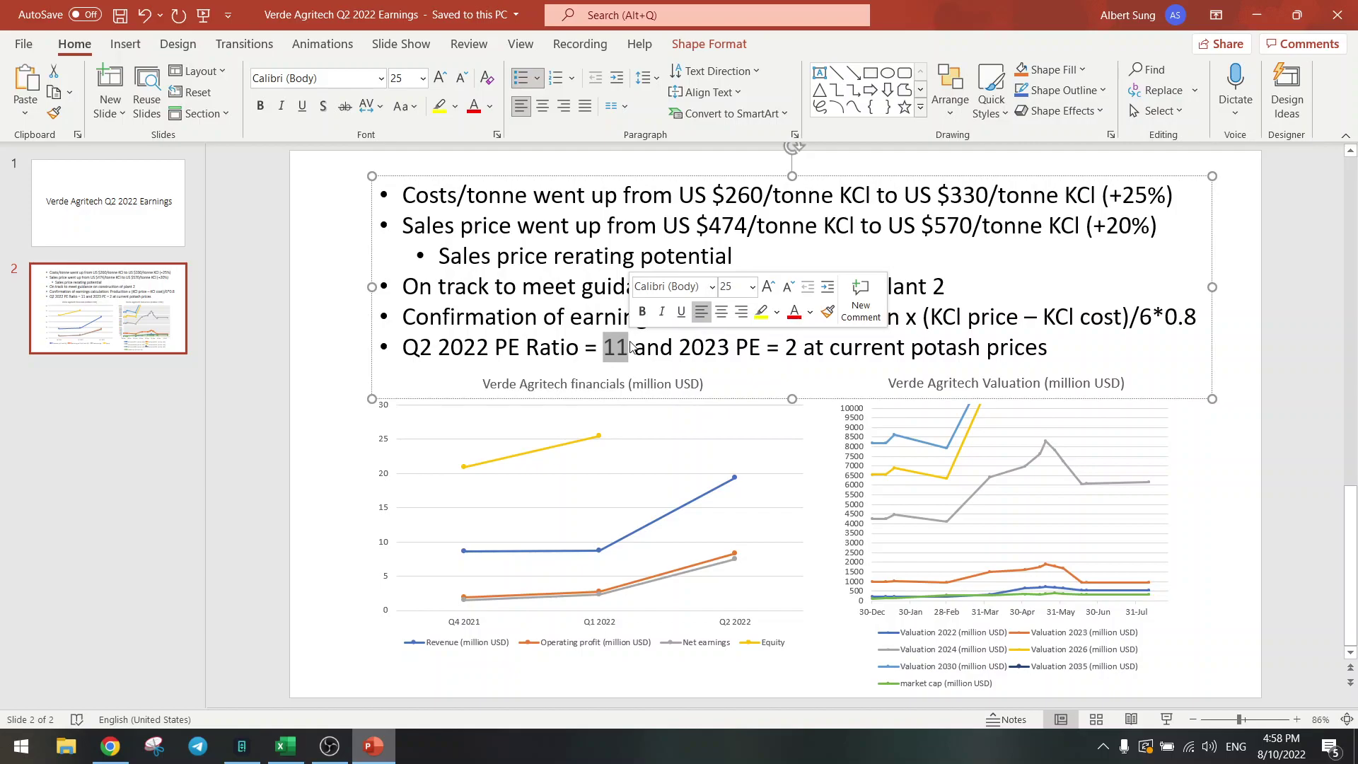
left_click(680, 347)
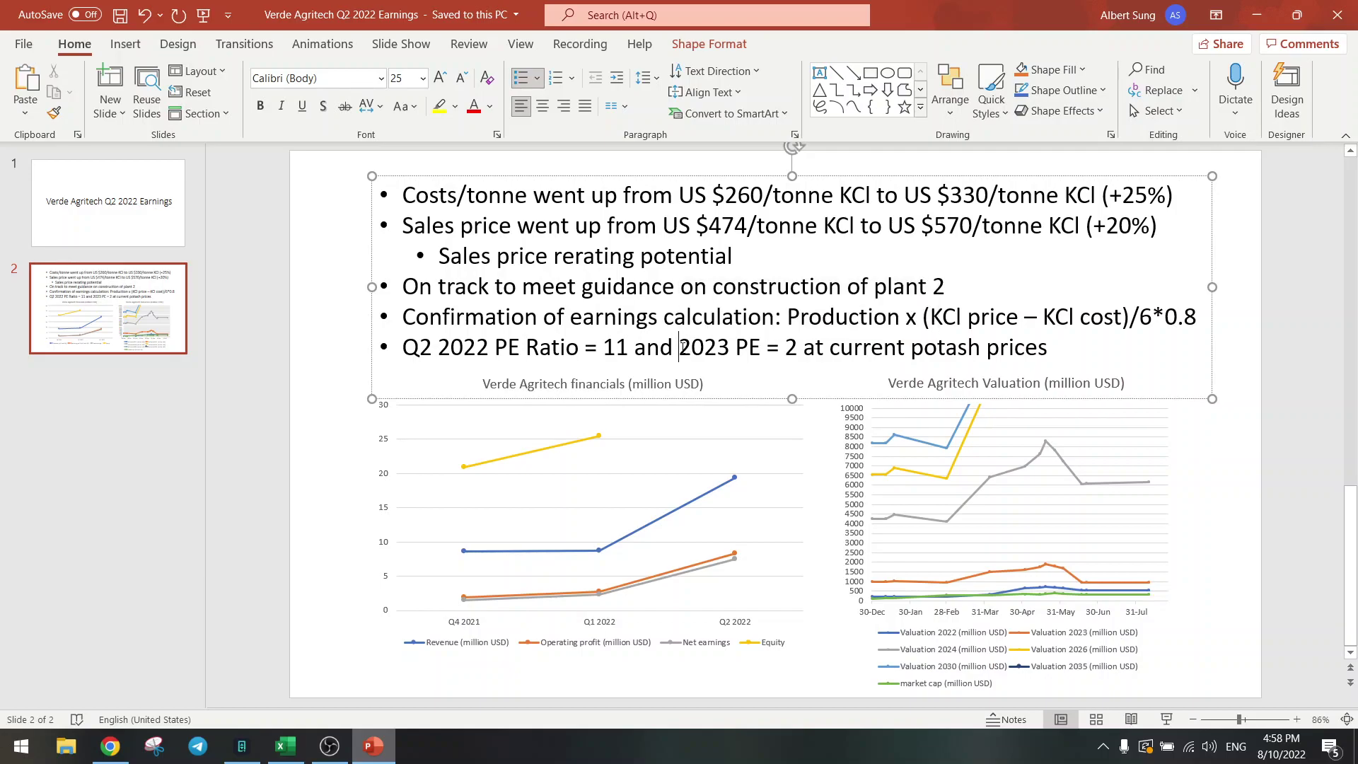
left_click_drag(680, 347, 1019, 339)
left_click(790, 347)
double_click(789, 346)
left_click(951, 348)
left_click(1231, 461)
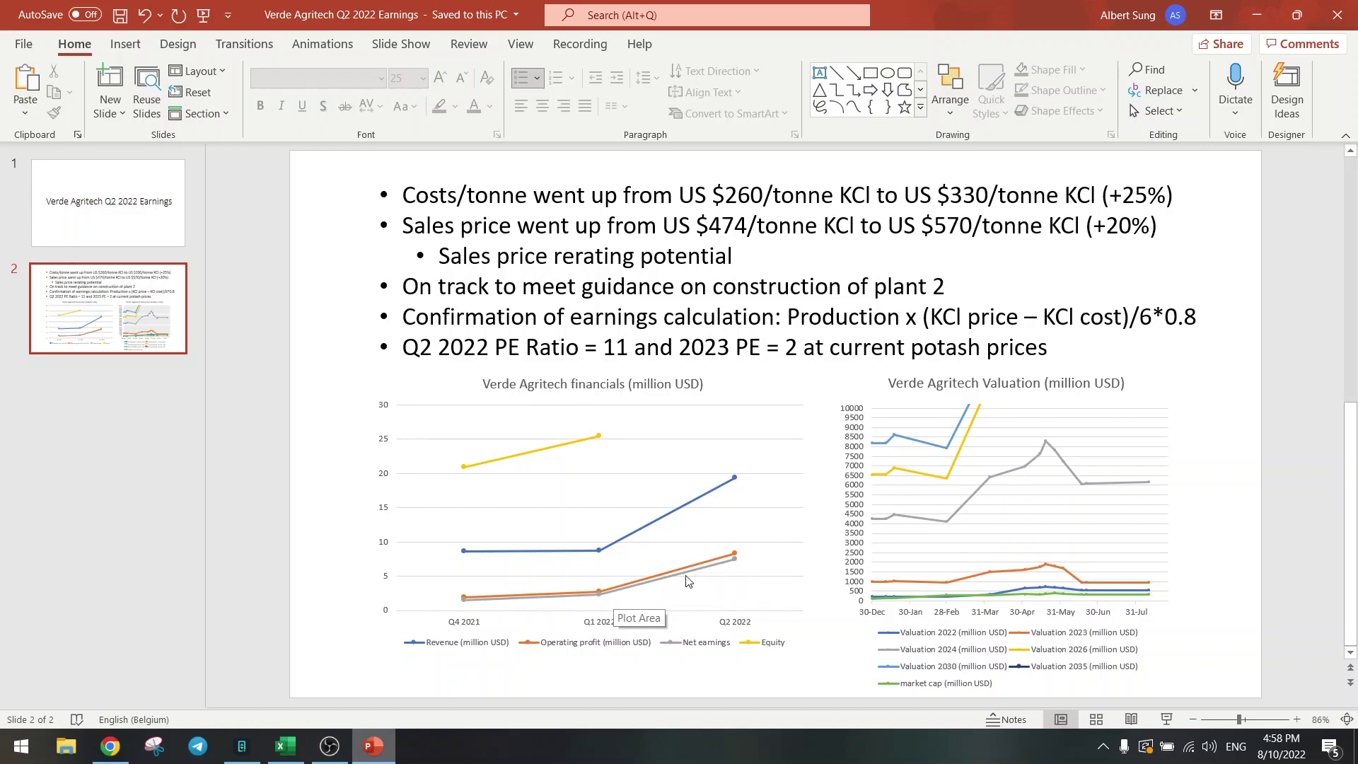
Switch to the Miners workbook and check the NPK market cap in K10 and AISC 2022 in B14
mouse_move(737, 563)
mouse_move(739, 481)
mouse_move(1151, 601)
left_click(285, 746)
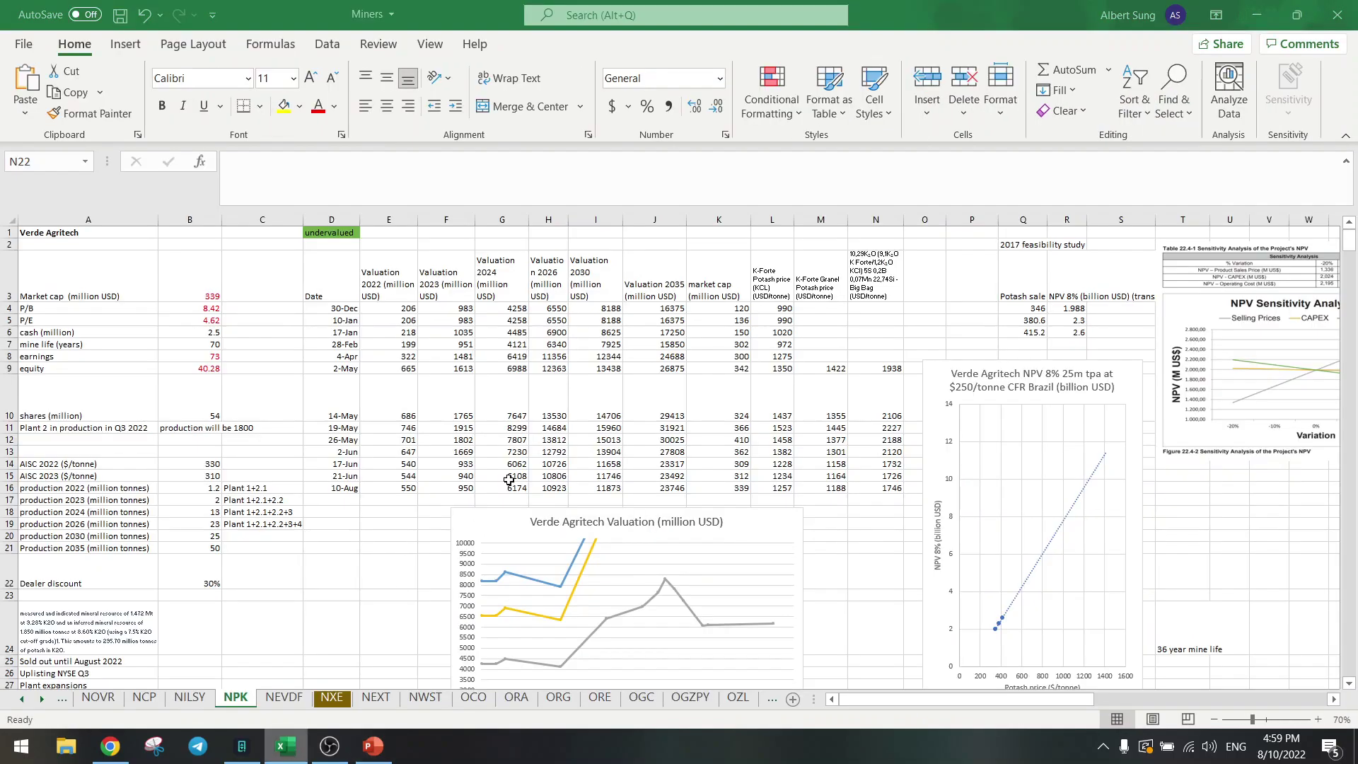
left_click(700, 407)
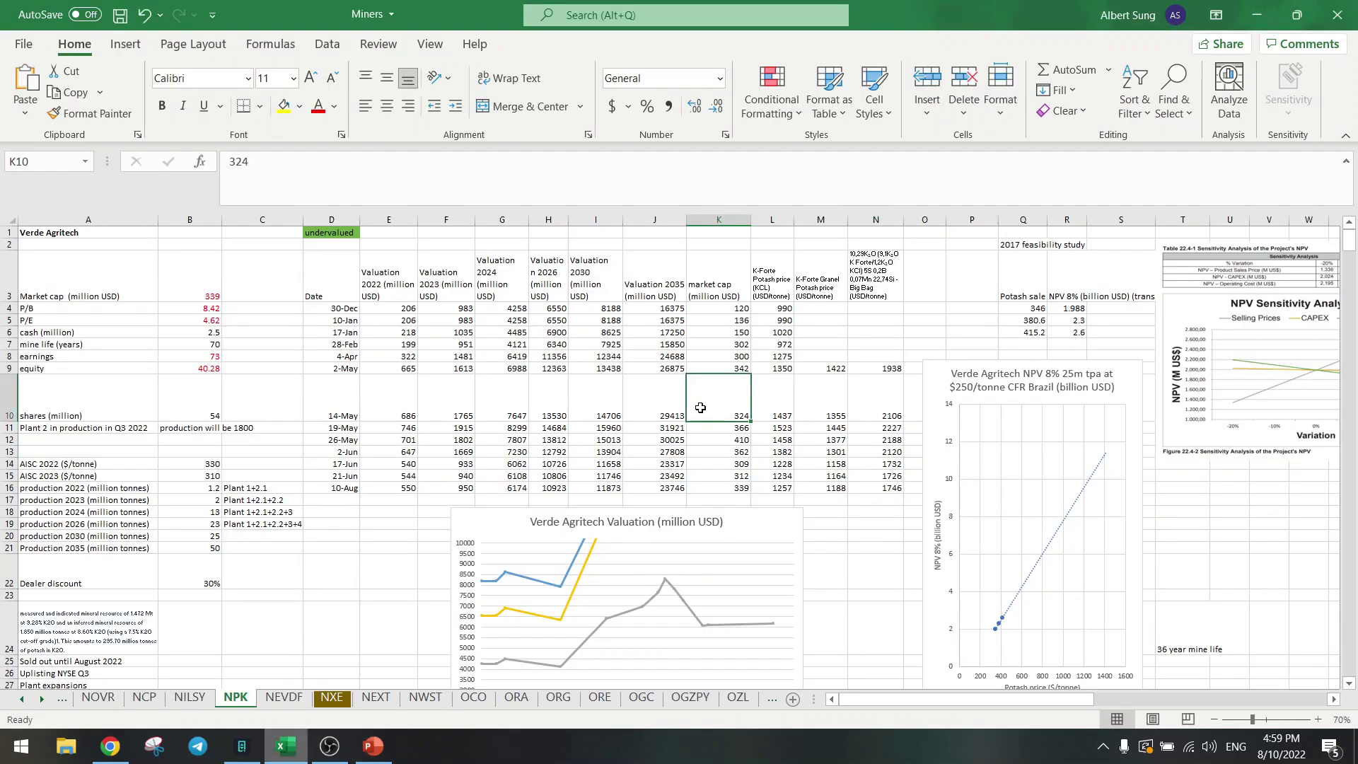
left_click(198, 463)
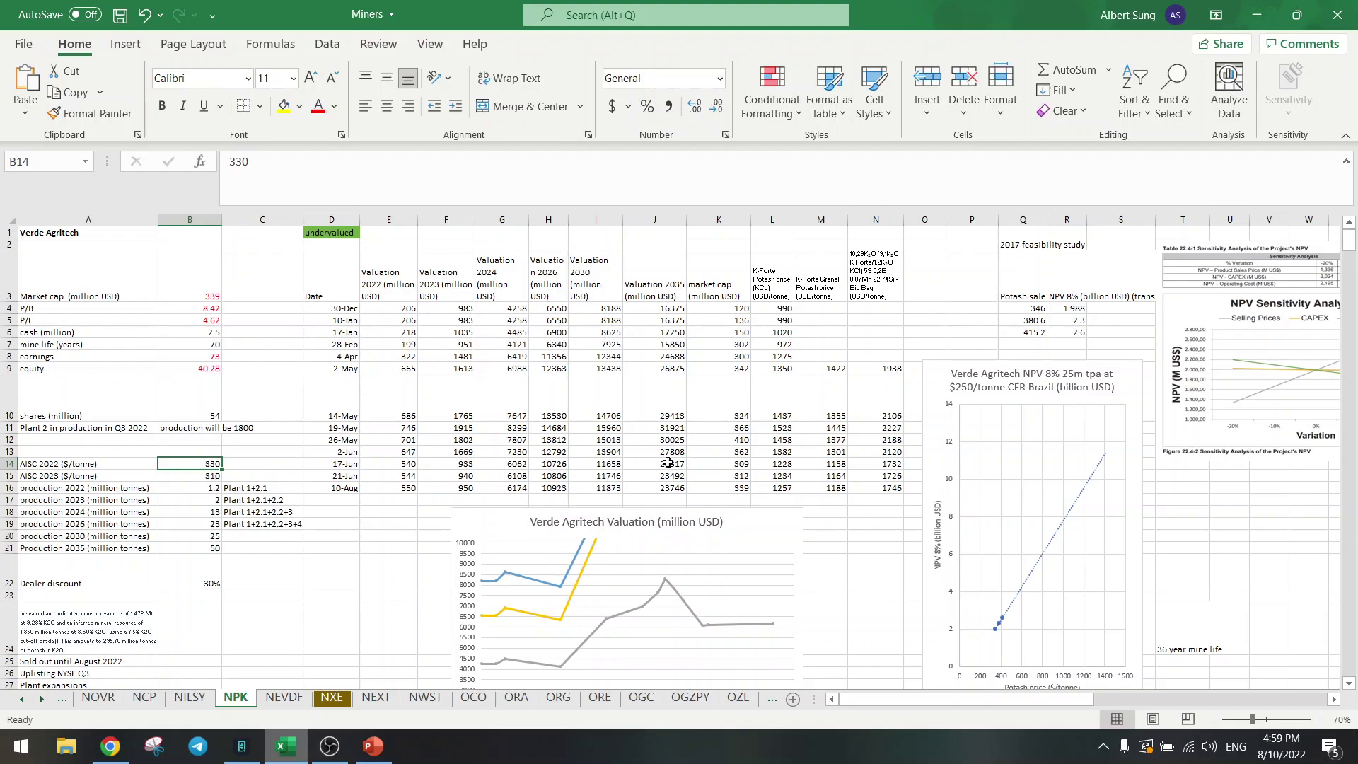
scroll(683, 454, "down", 3)
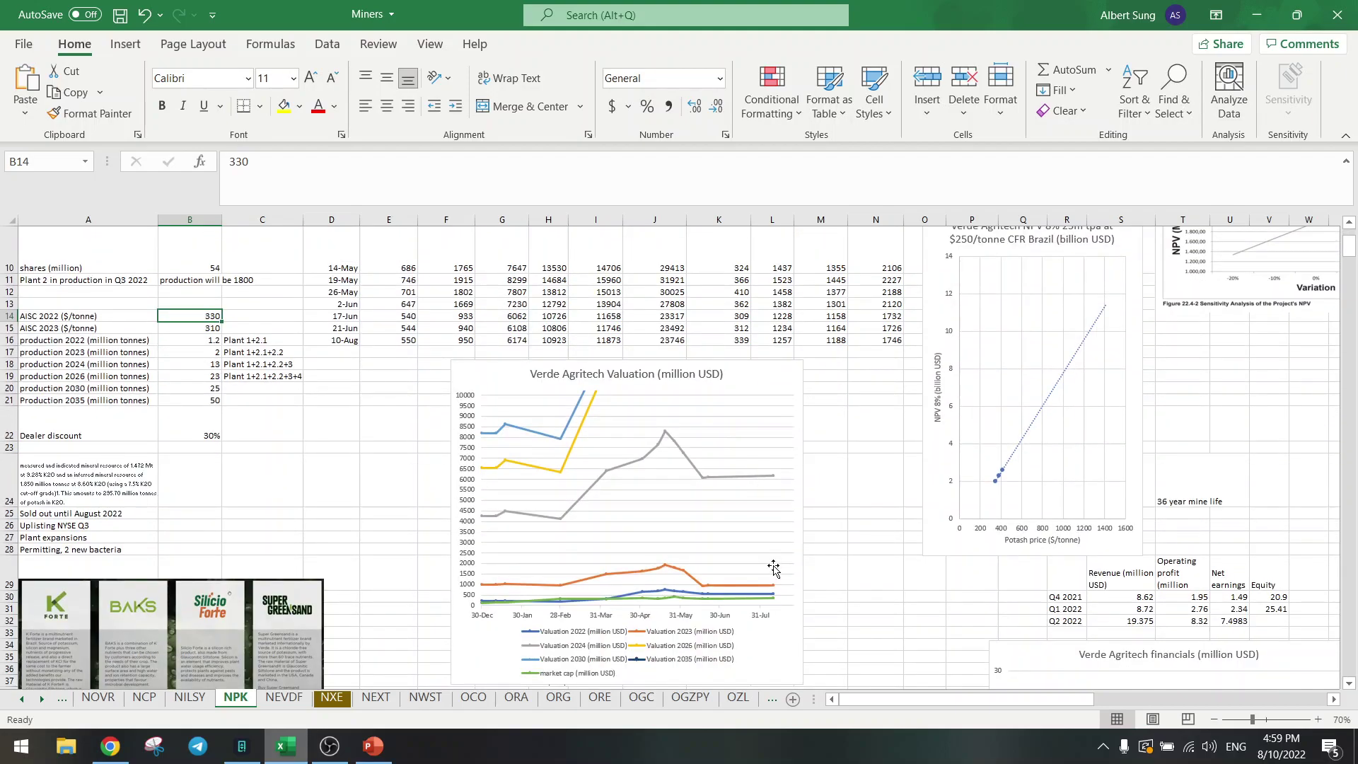
left_click(870, 478)
scroll(871, 478, "down", 20)
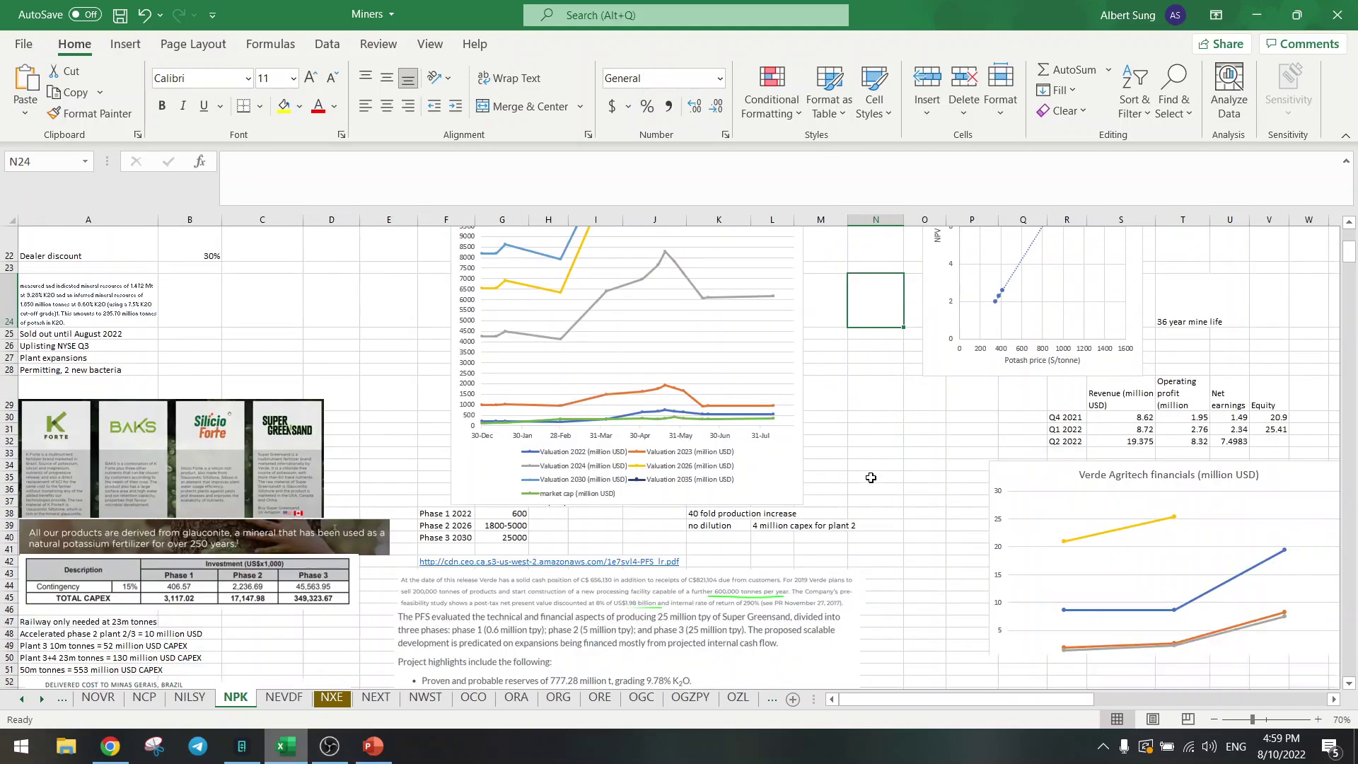
Zoom to 85% and inspect the Q2 2022 revenue, EBITDA, production and cost per tonne KCl estimates
scroll(871, 480, "down", 20)
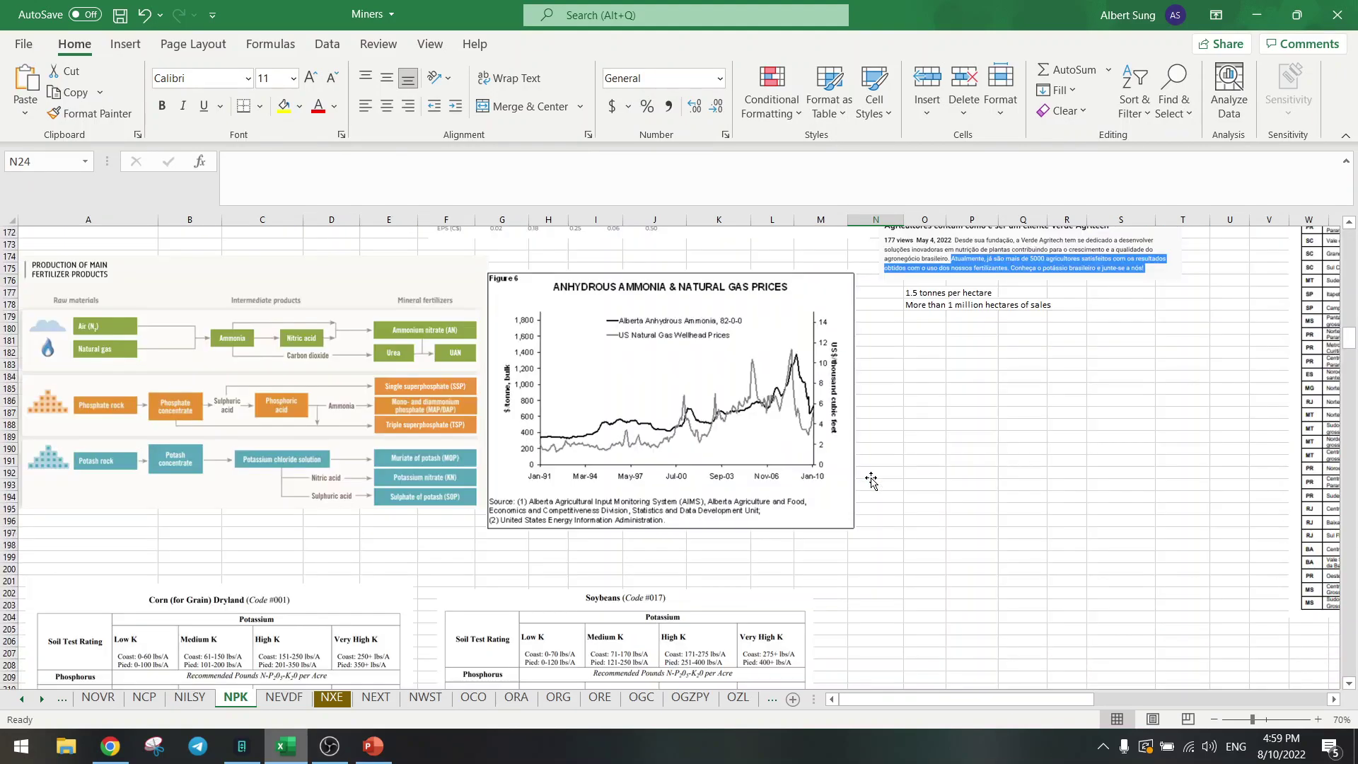
scroll(871, 480, "down", 20)
scroll(870, 480, "down", 20)
scroll(873, 483, "down", 1)
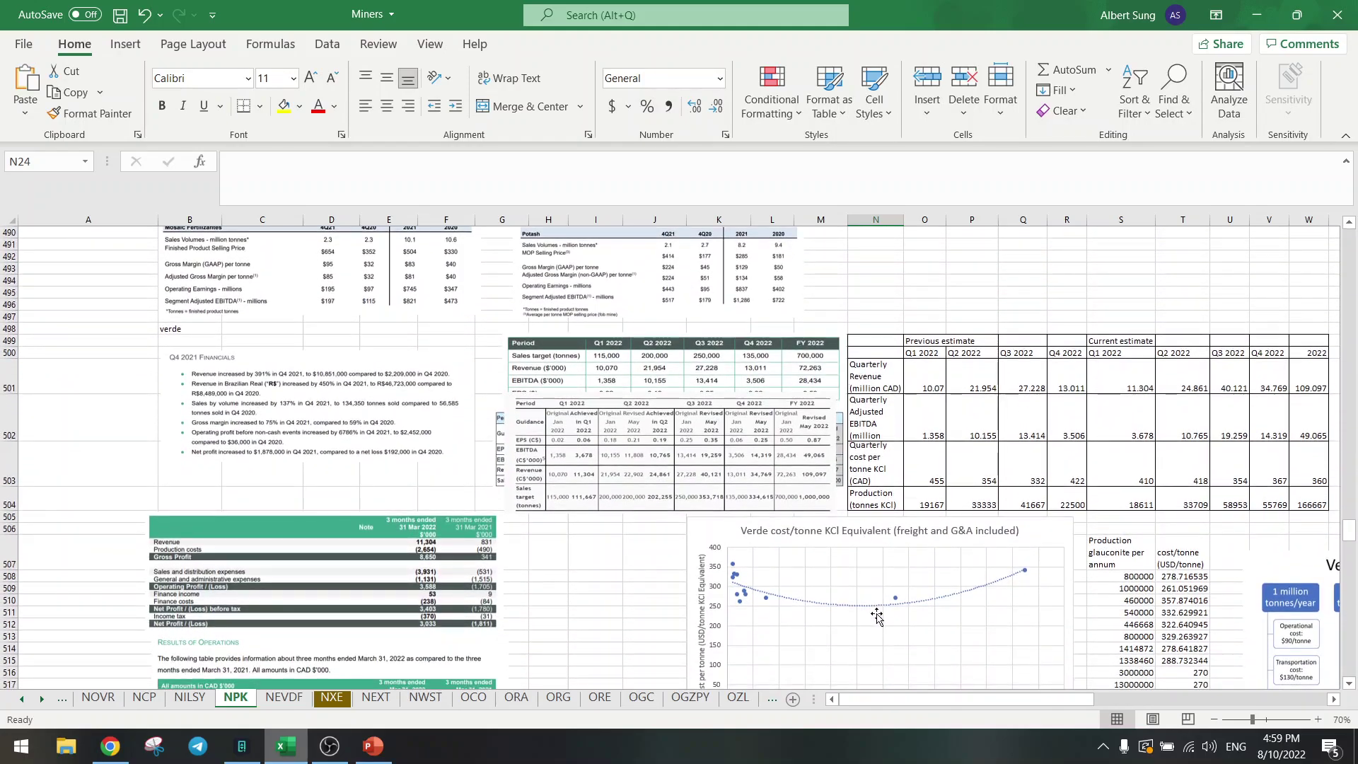
left_click_drag(939, 700, 970, 704)
left_click(828, 374)
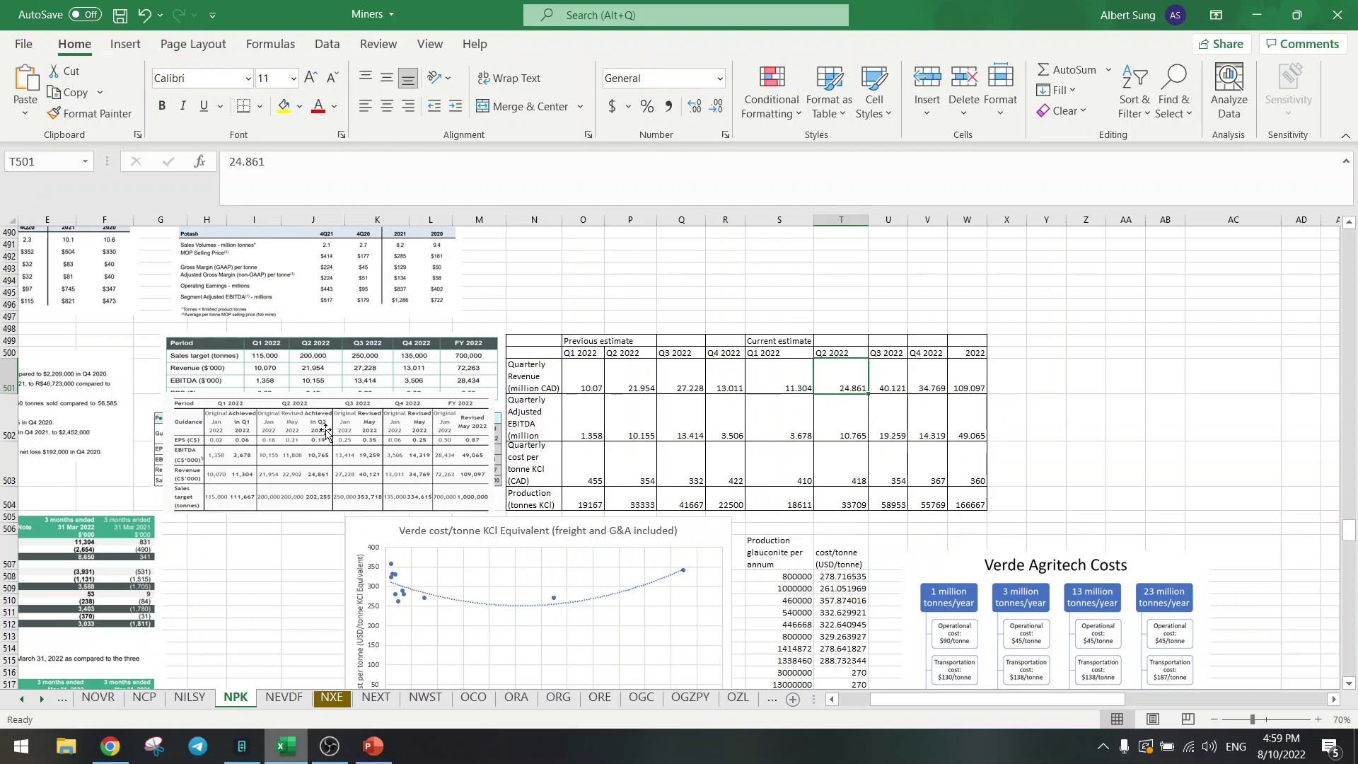
scroll(390, 546, "up", 1, "ctrl")
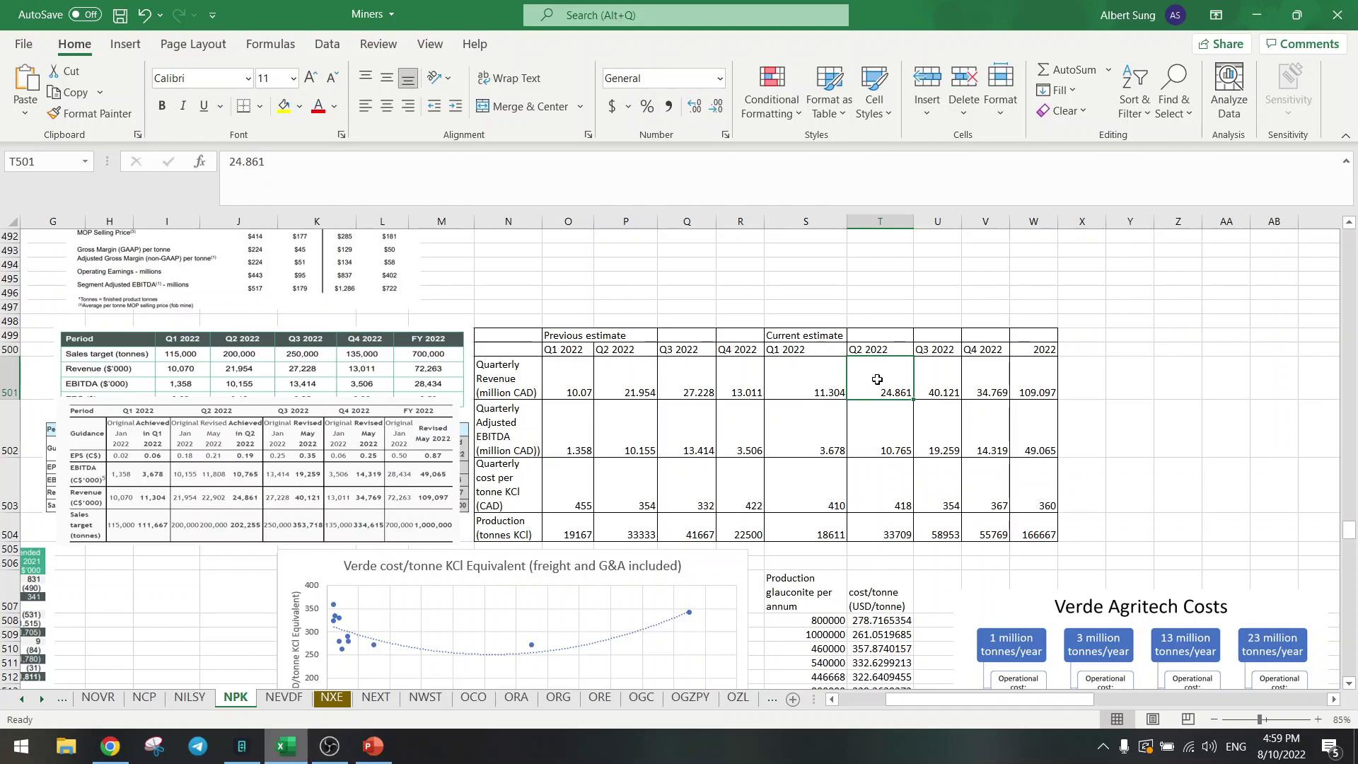
left_click(880, 428)
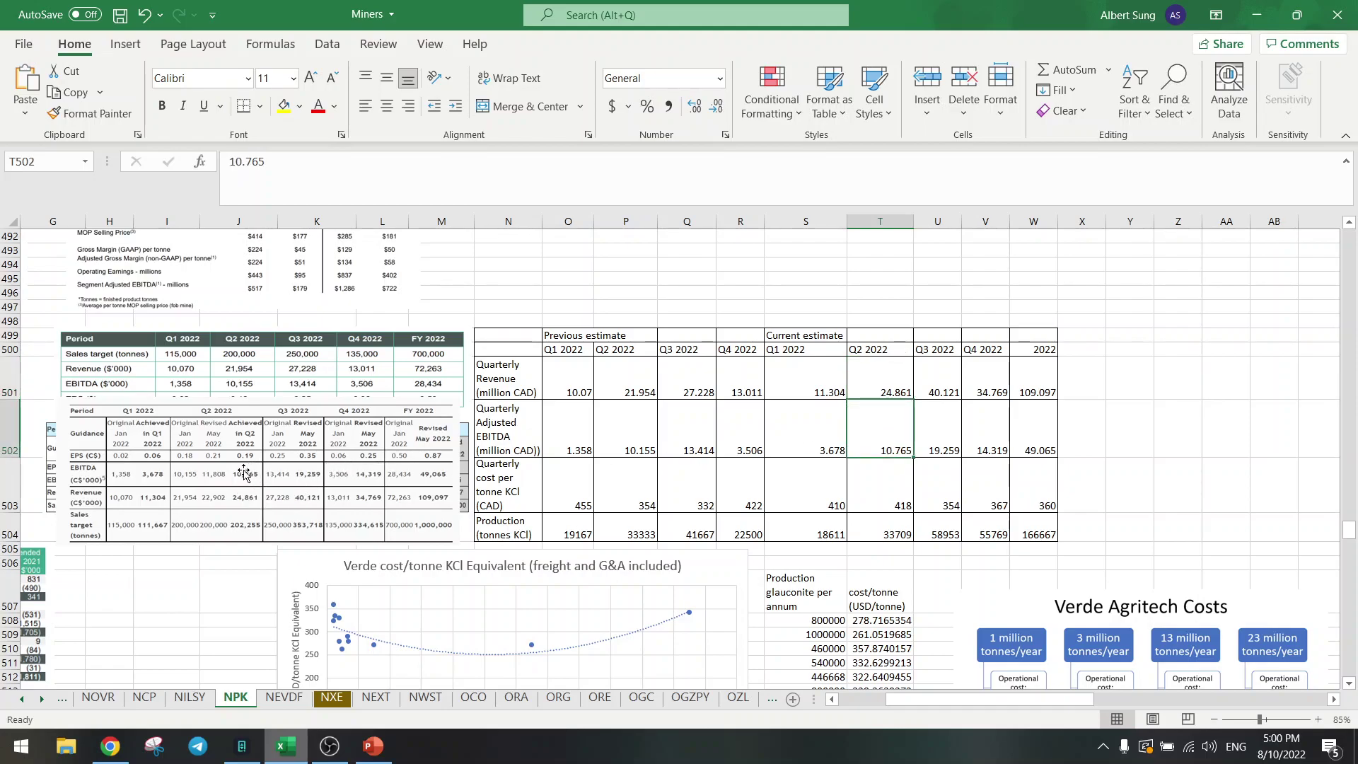
left_click(884, 529)
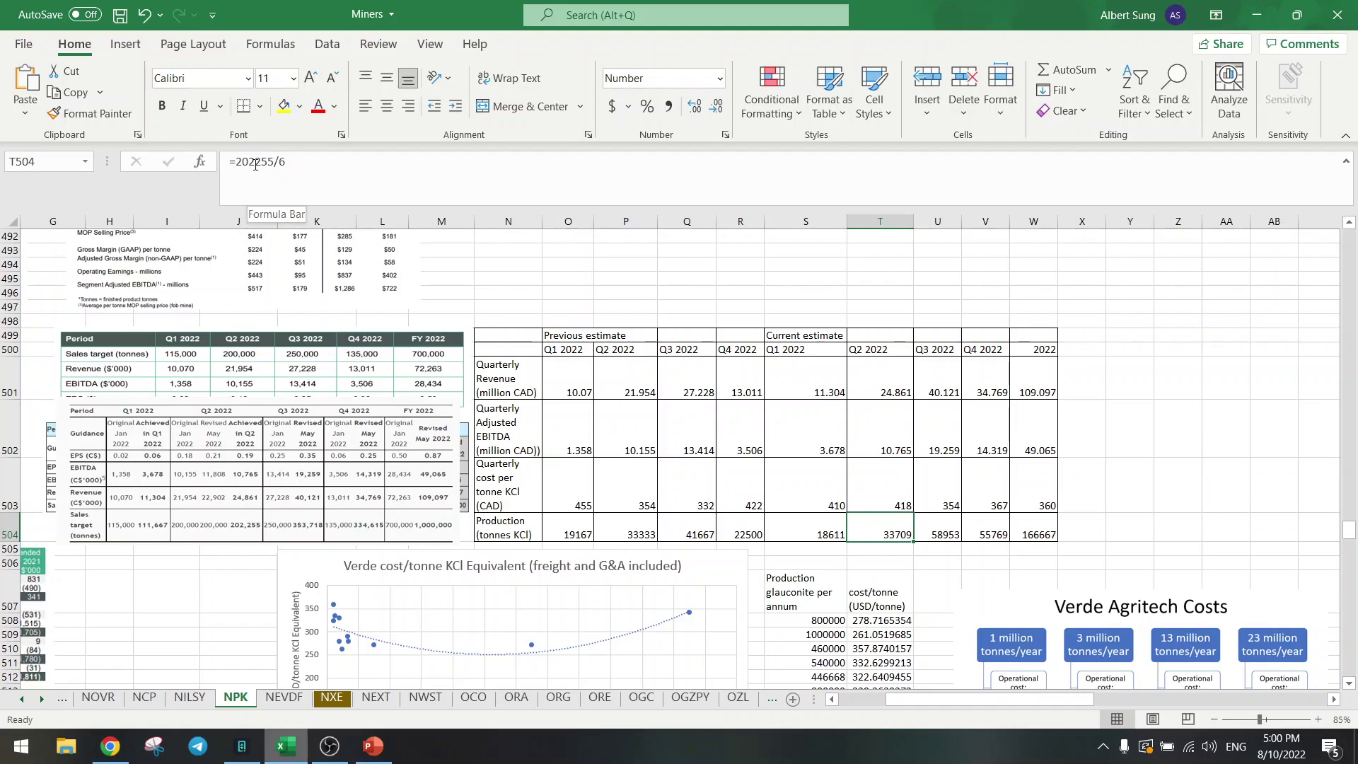
left_click(888, 486)
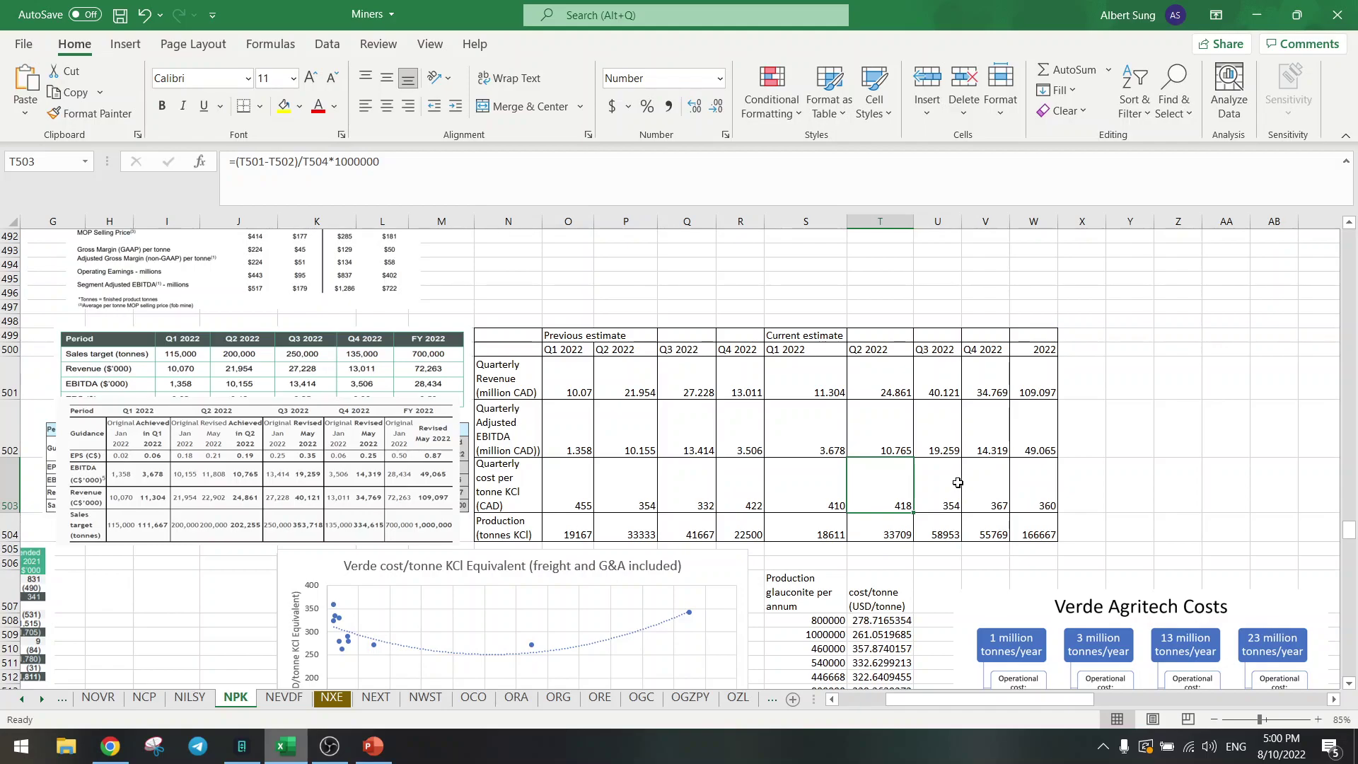
Enter =T503/1.27 in T513 to convert the 418 CAD cost to about 329.26 USD/tonne
scroll(961, 482, "down", 3)
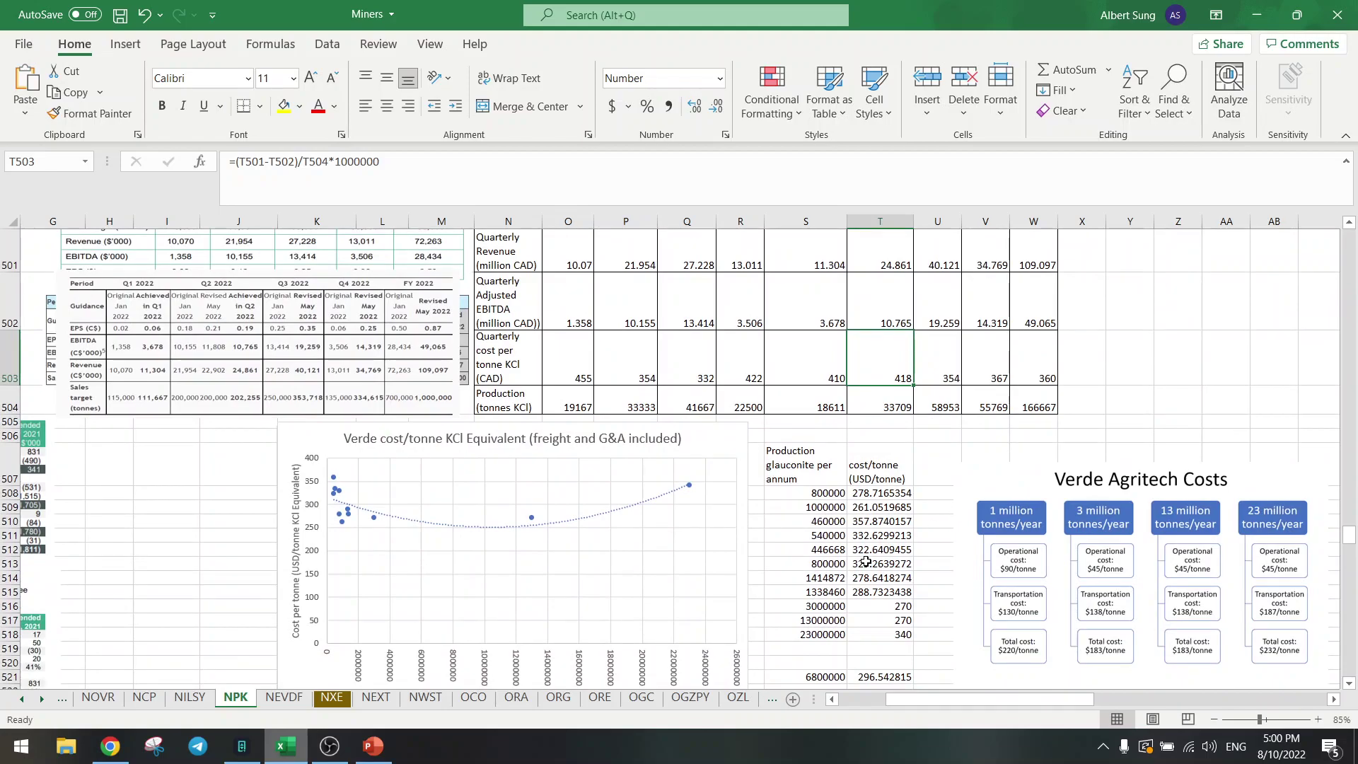
left_click(865, 560)
type("=")
left_click(862, 369)
type("/1.27")
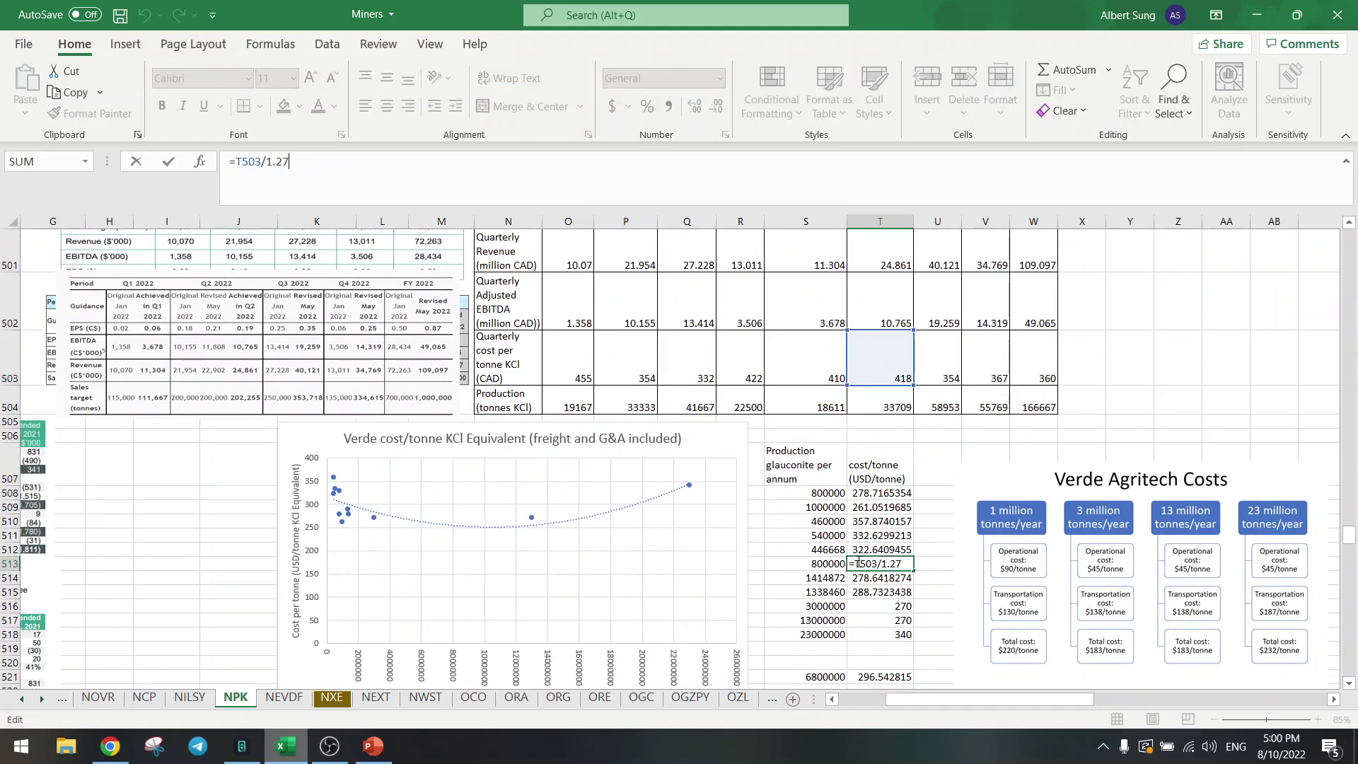
left_click(814, 563)
left_click(875, 564)
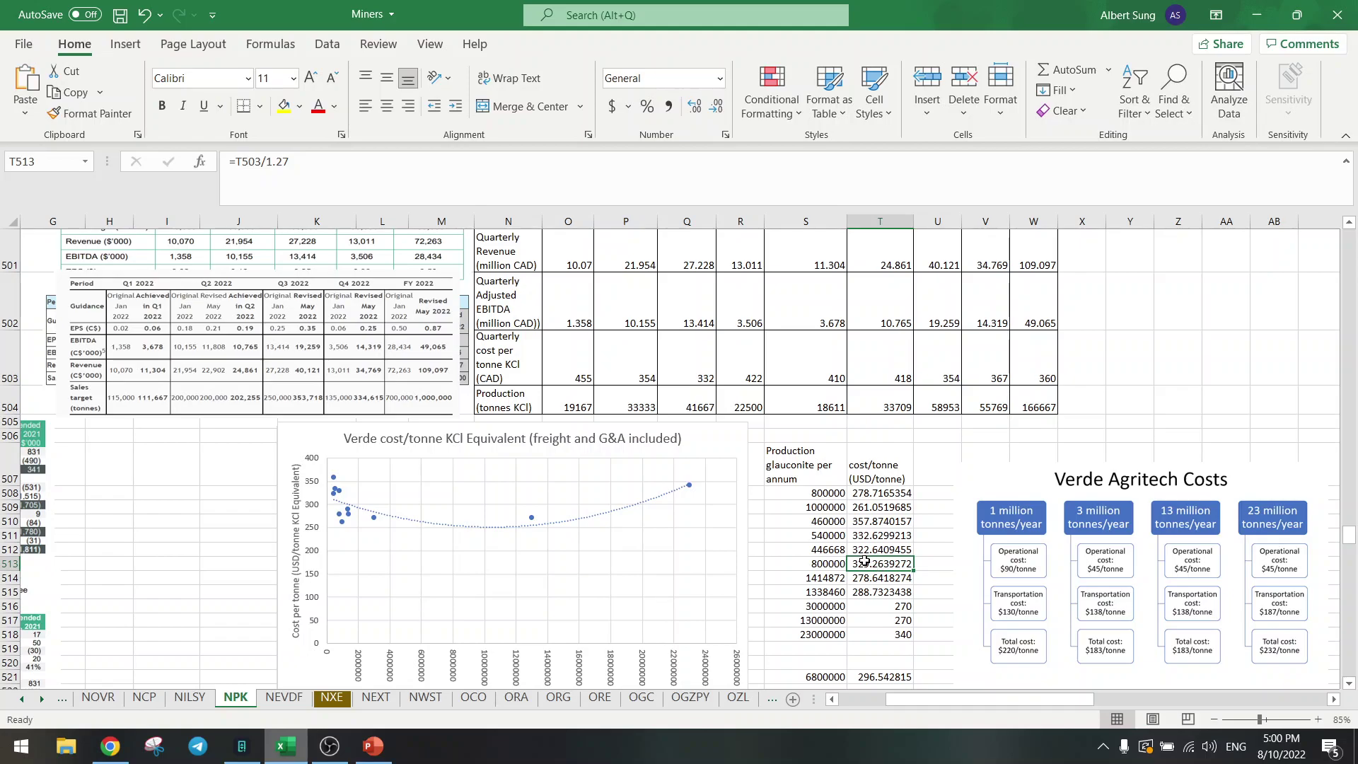
left_click(874, 254)
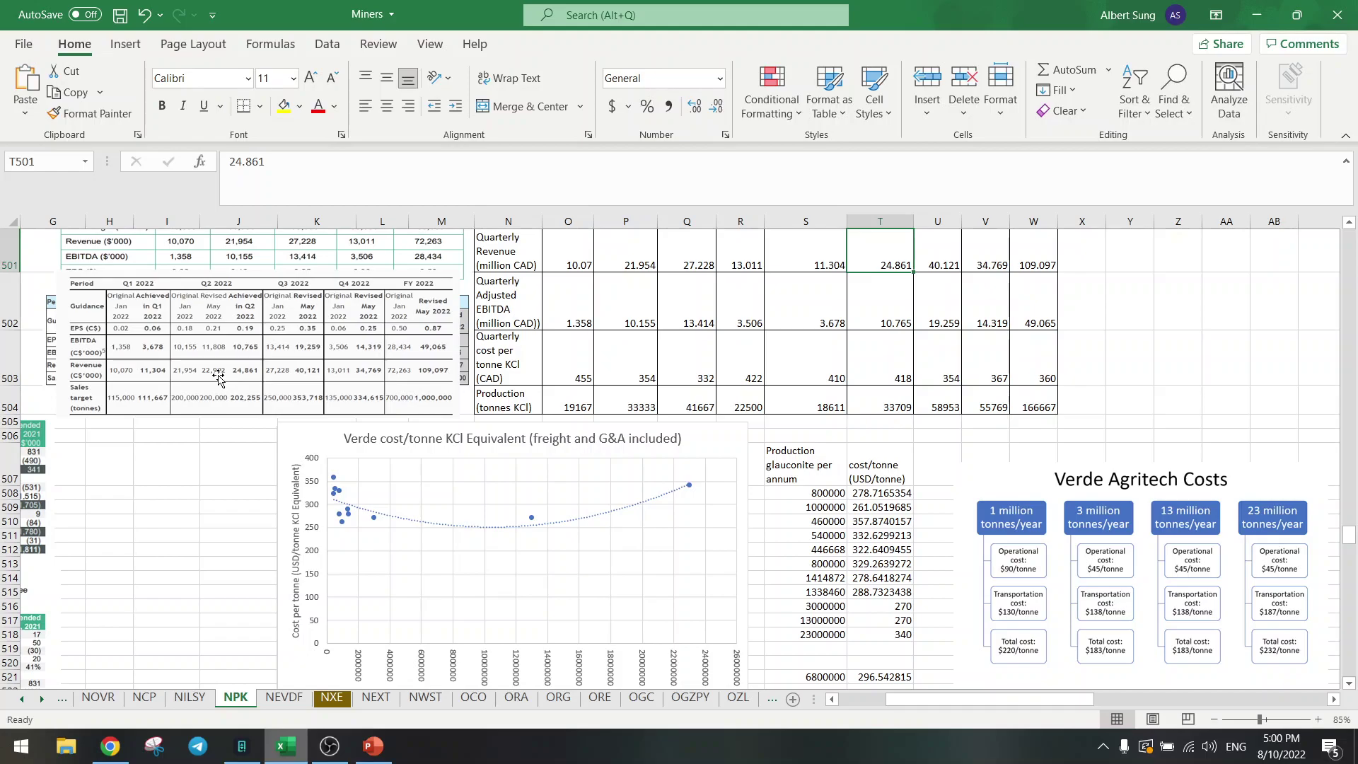
Overwrite the Q2 2022 revenue with 22.902 and adjusted EBITDA with 11.808
left_click_drag(307, 164, 183, 155)
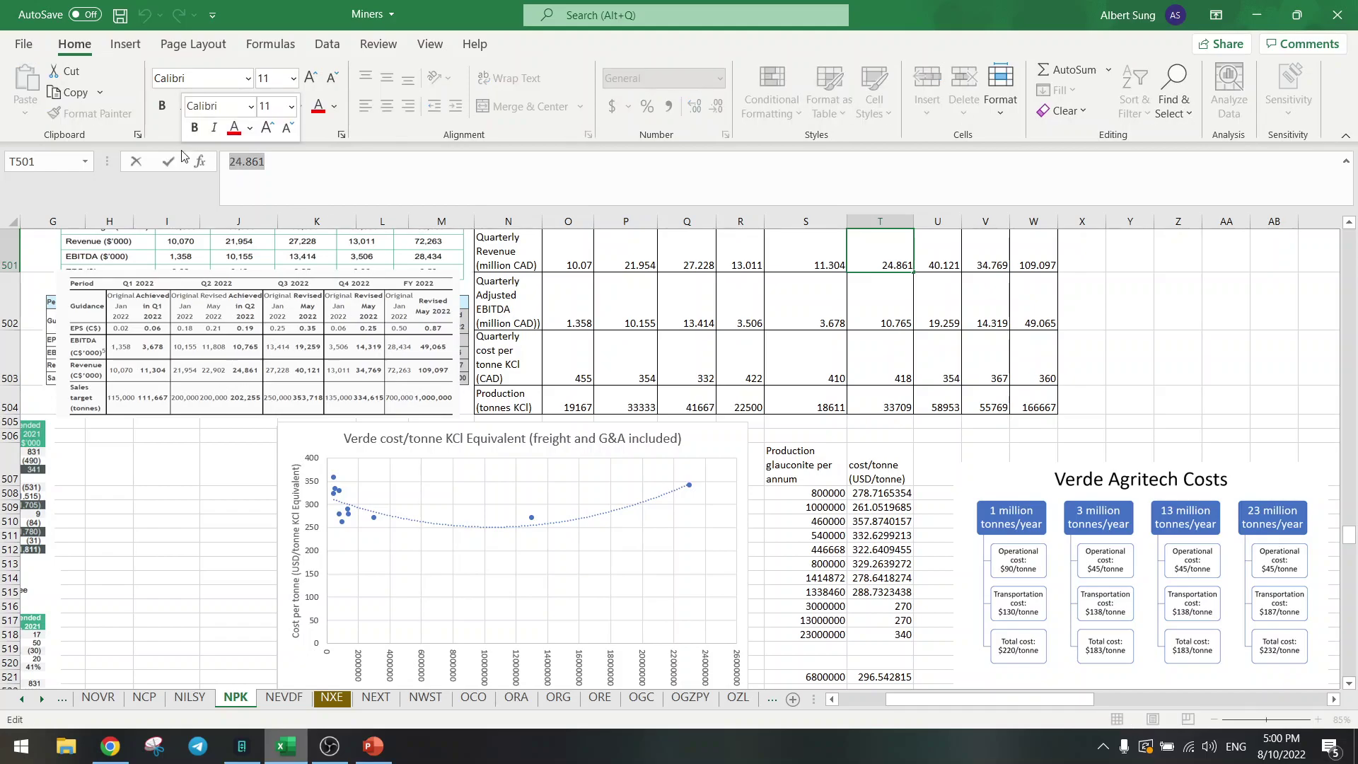
type("22.")
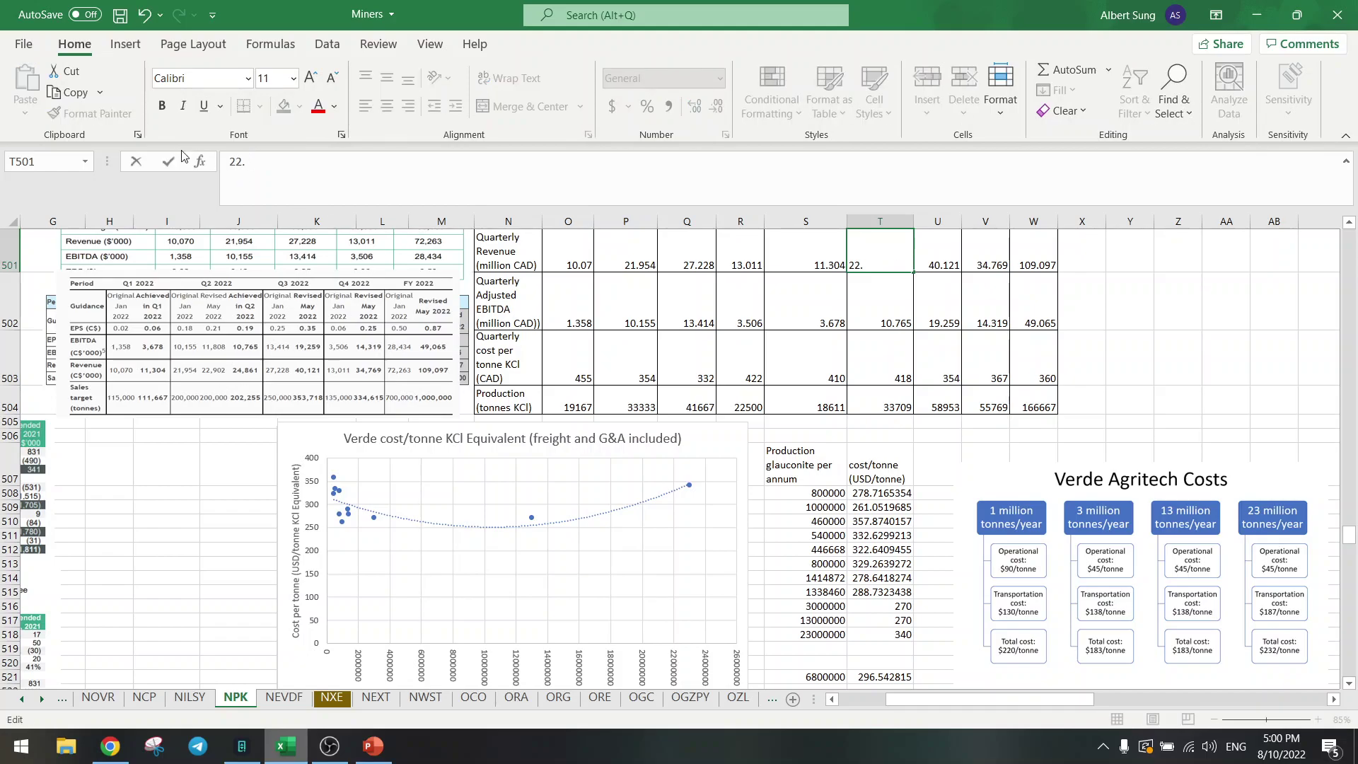
type("002")
key("Return")
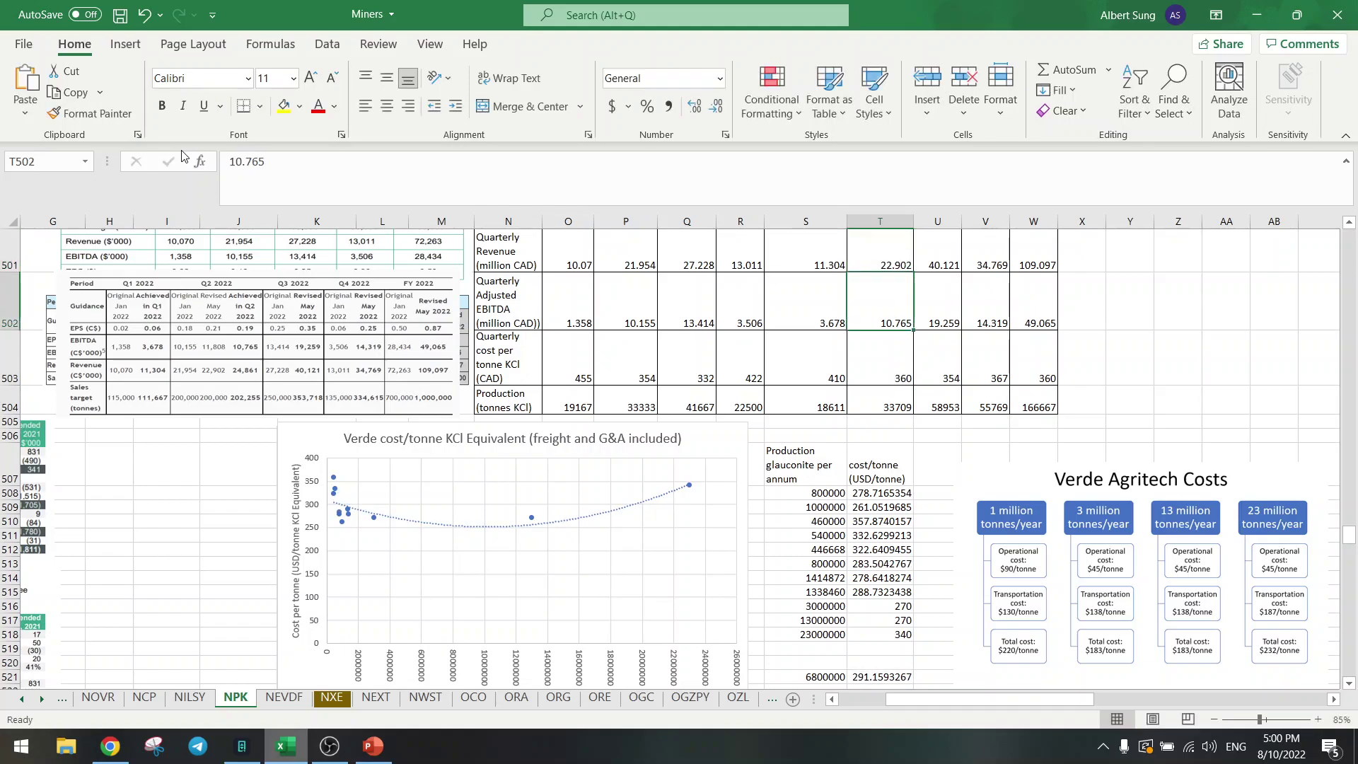
type("11")
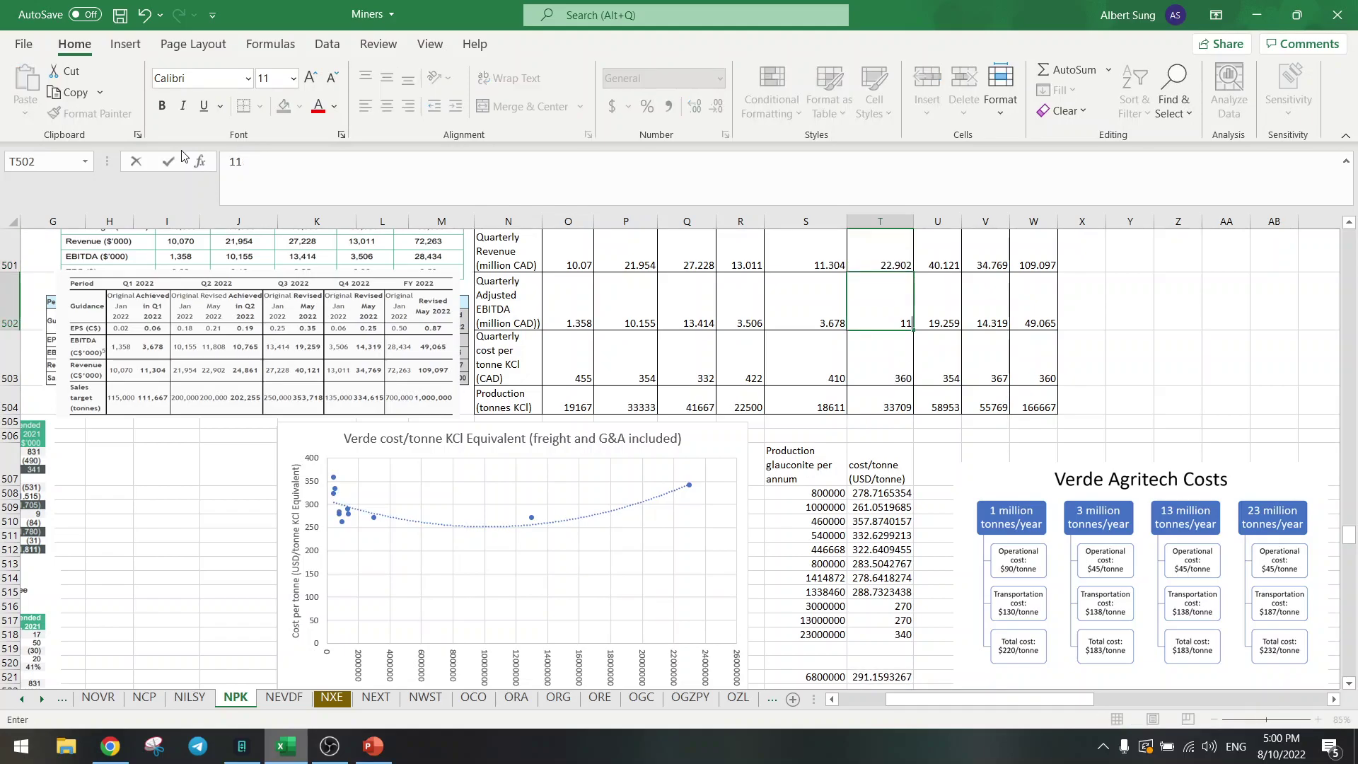
key("Escape")
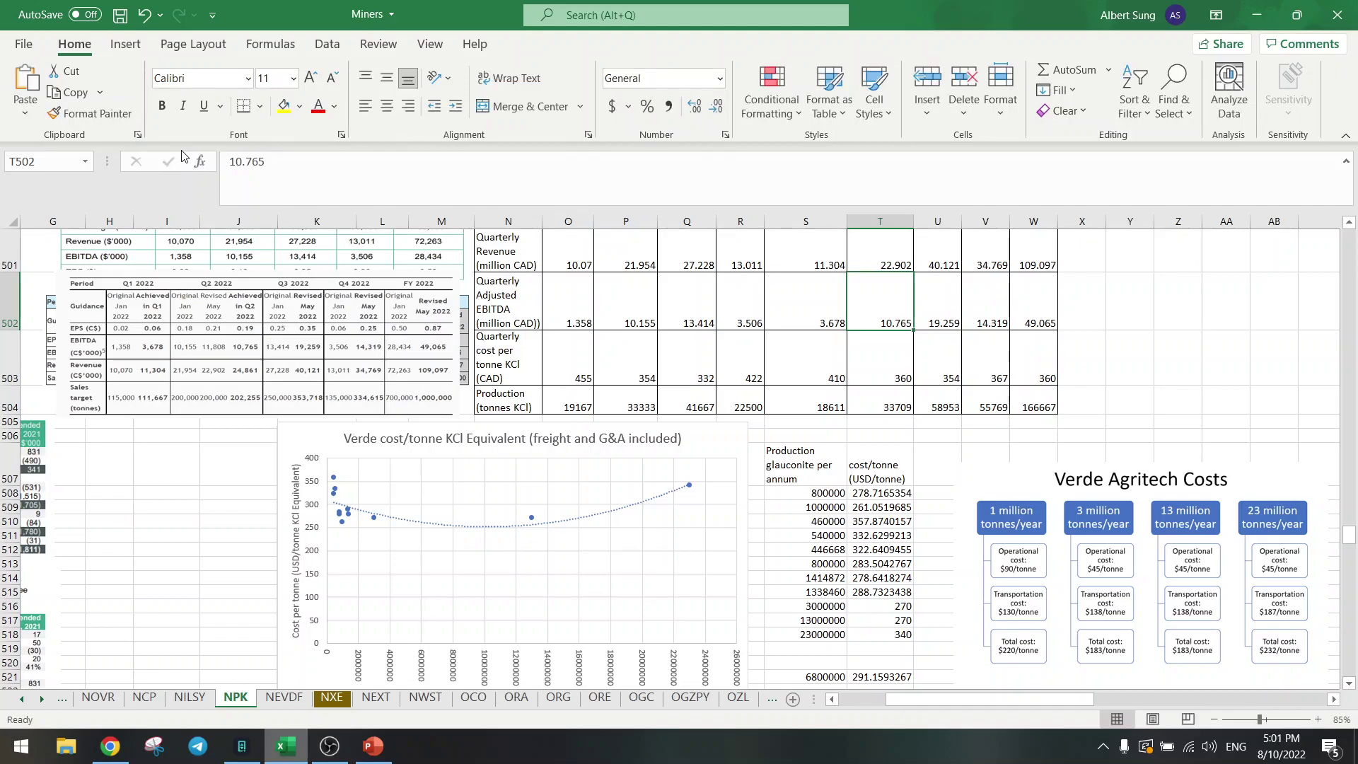
type("11.808")
key("Return")
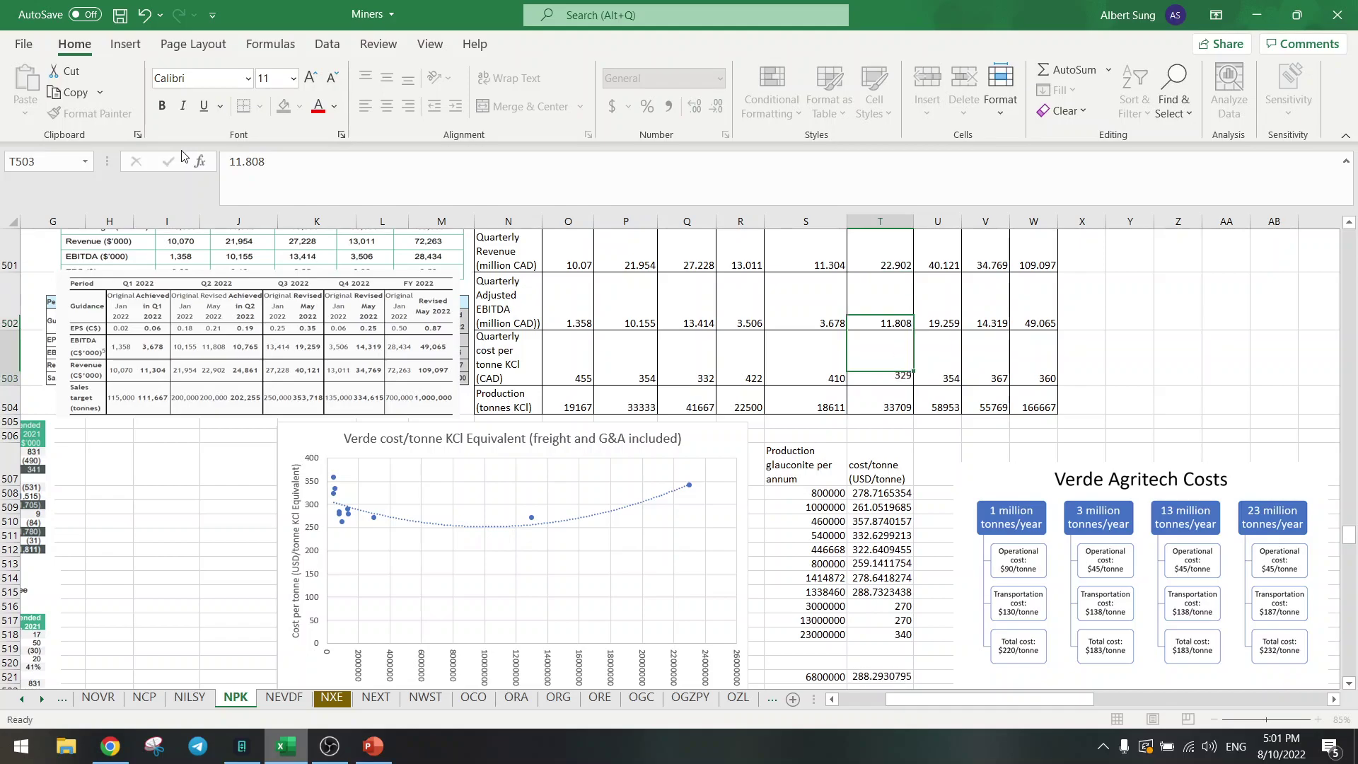
key("Return")
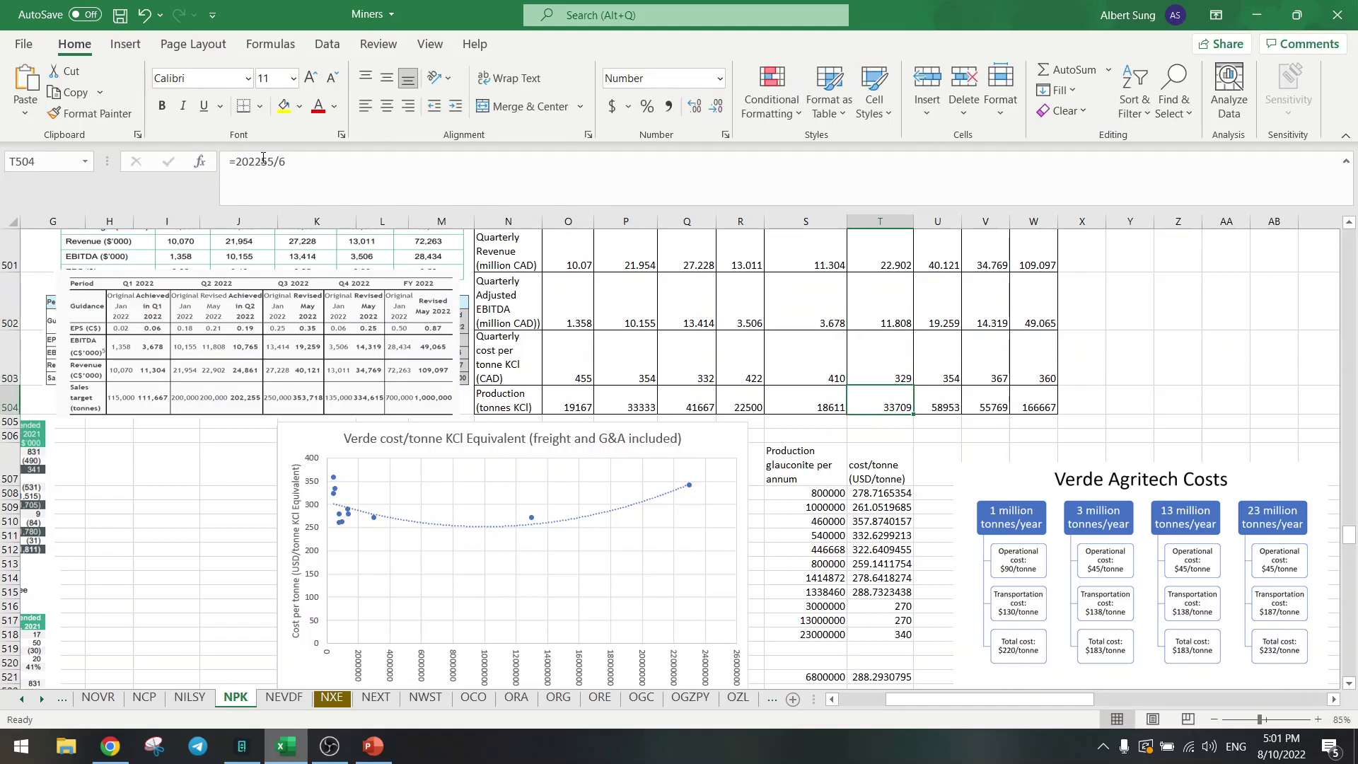
Change the Q2 production formula in T504 to =200000/6, giving 33333 tonnes
left_click(263, 158)
key("BackSpace")
key("BackSpace")
key("BackSpace")
key("BackSpace")
type("0000")
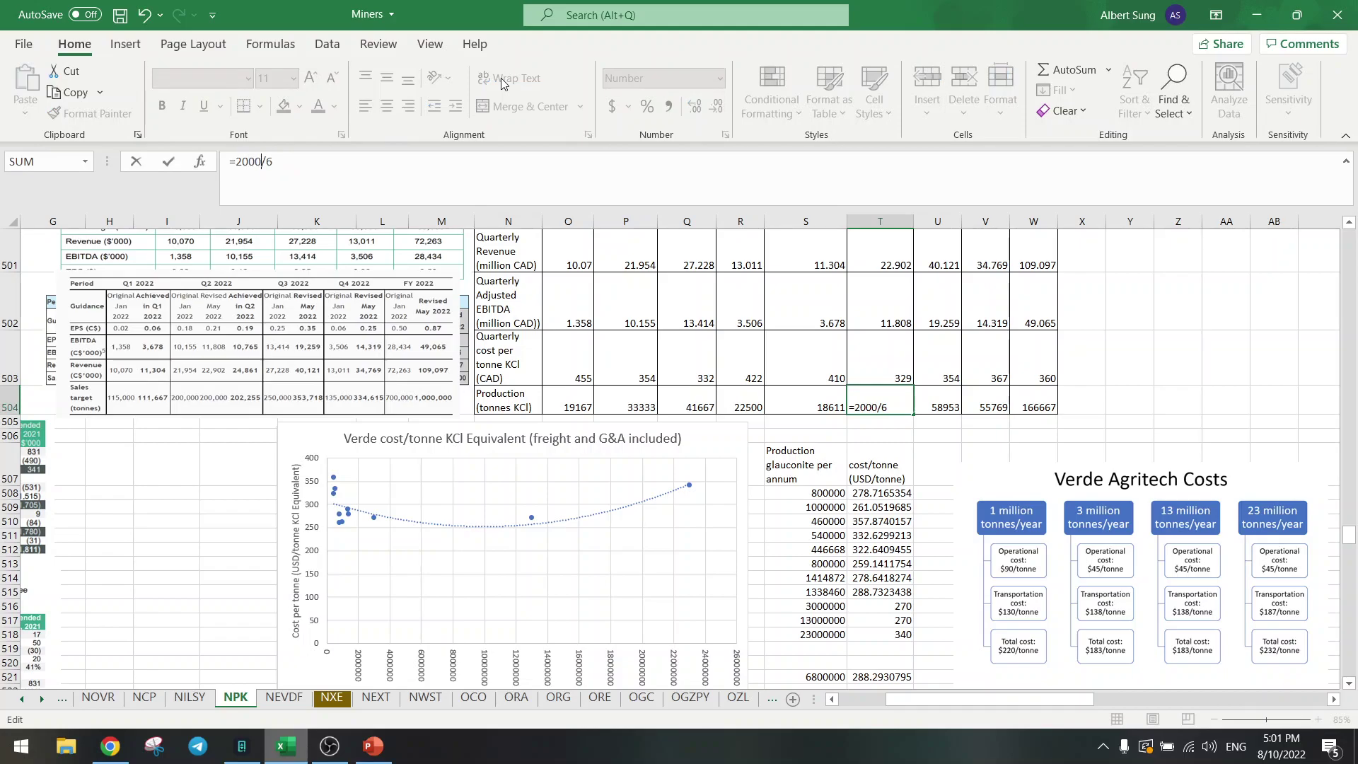
key("Return")
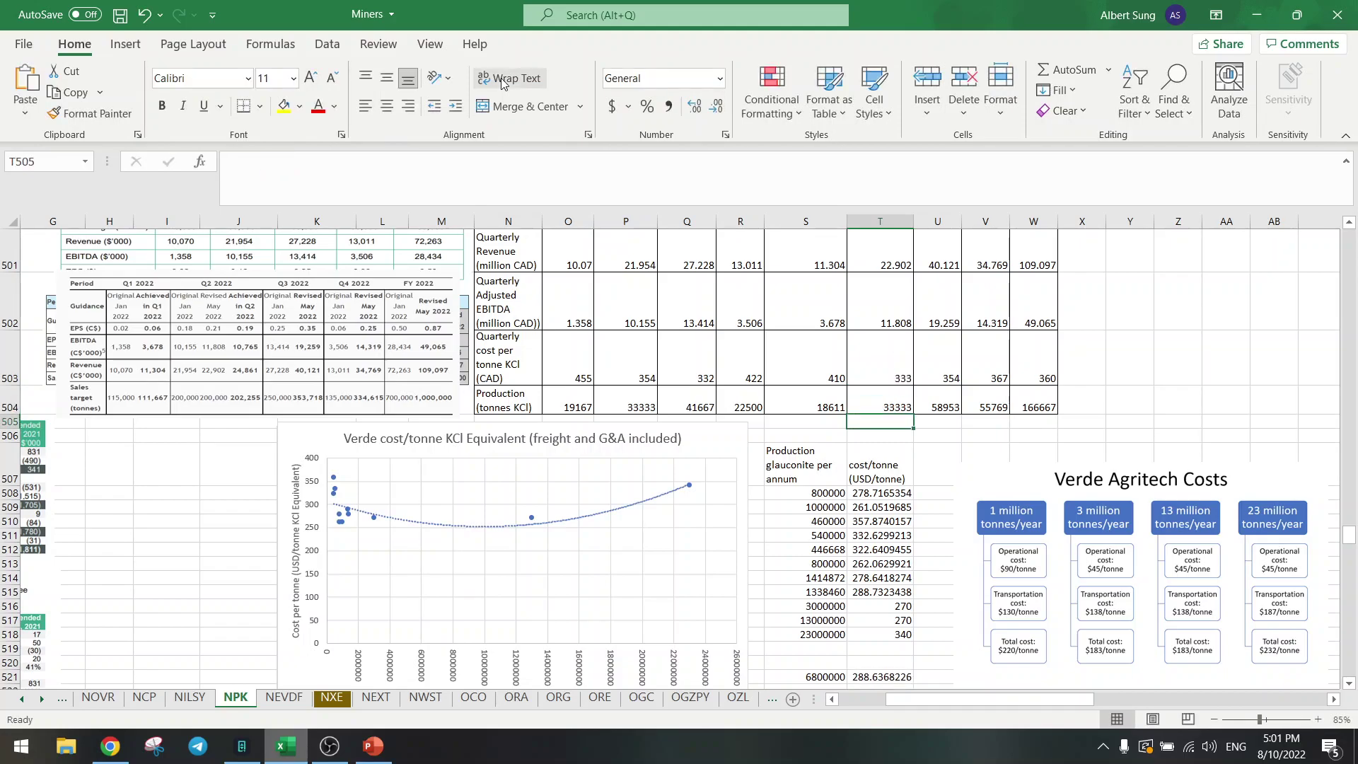
key("Down")
key("Down")
key("Down")
key("Down")
key("Down")
key("Down")
key("Down")
key("Down")
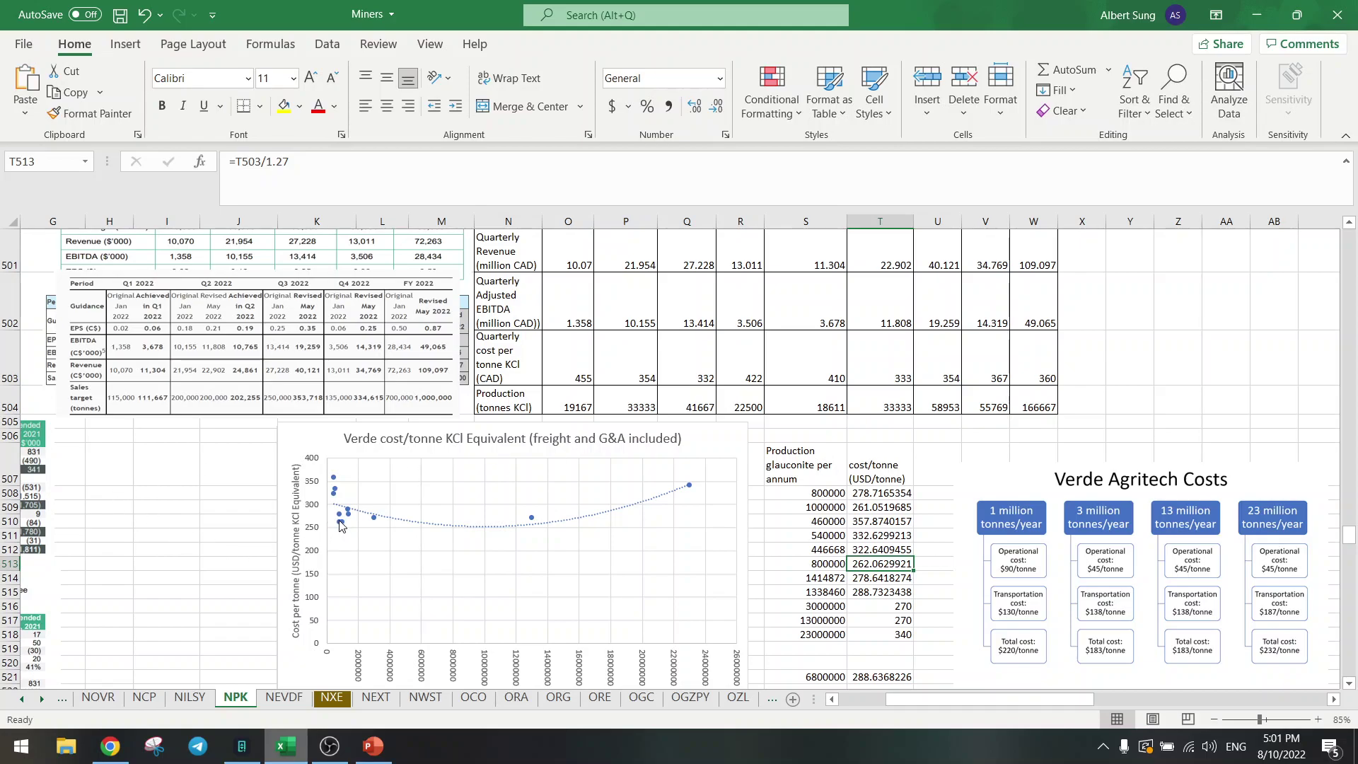
Undo the Q2 edits, restoring revenue 24.861, EBITDA 10.765 and production 33709 tonnes
mouse_move(340, 524)
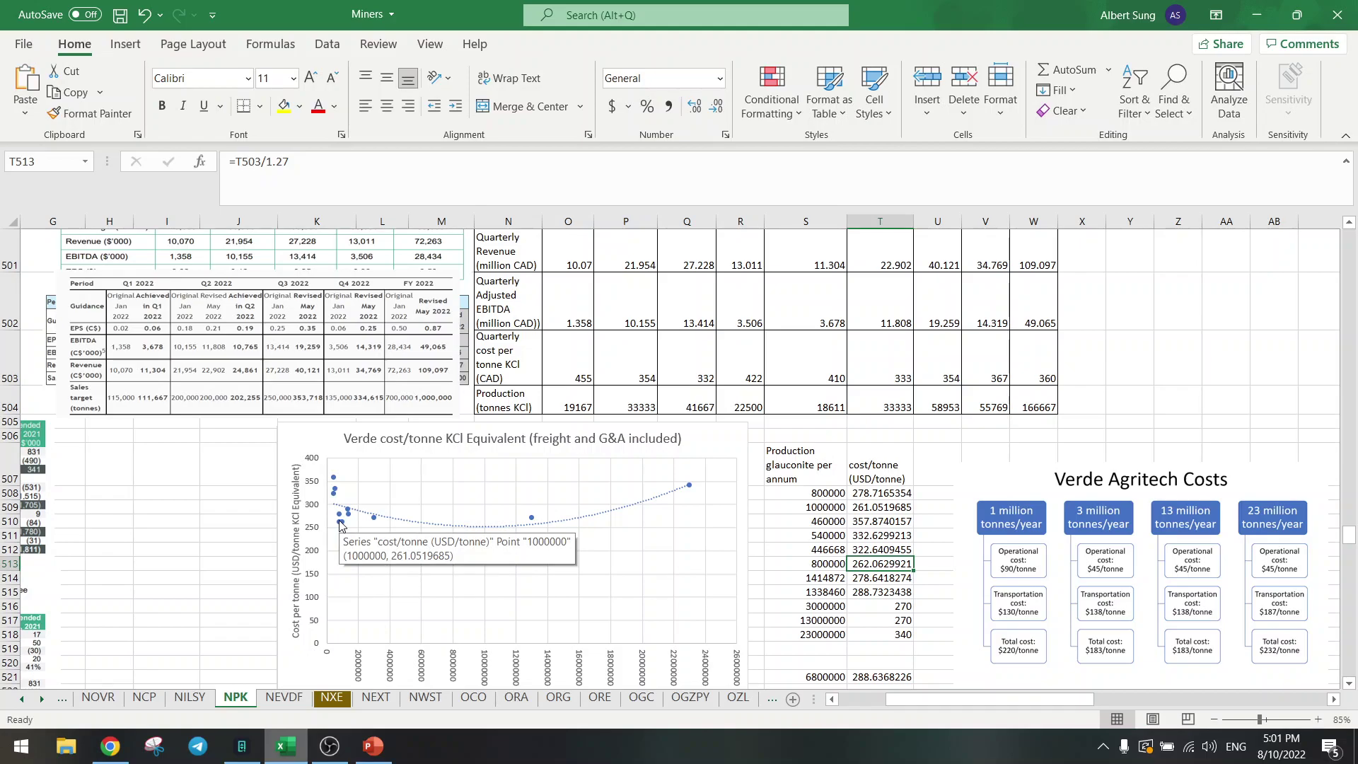
key("ctrl+z")
key("ctrl+z")
key("ctrl+z")
key("ctrl+z")
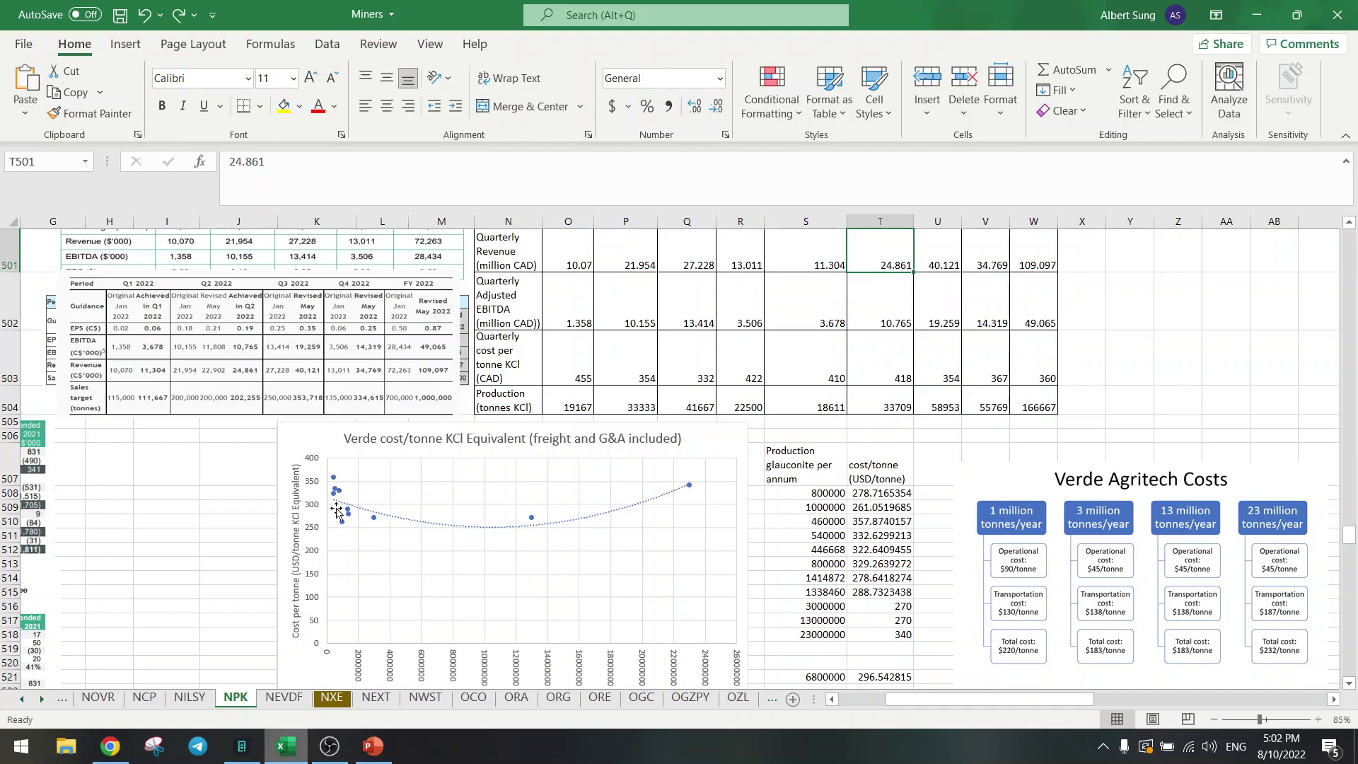
mouse_move(340, 493)
Save the Miners workbook and return to the top of the NPK sheet
left_click(879, 355)
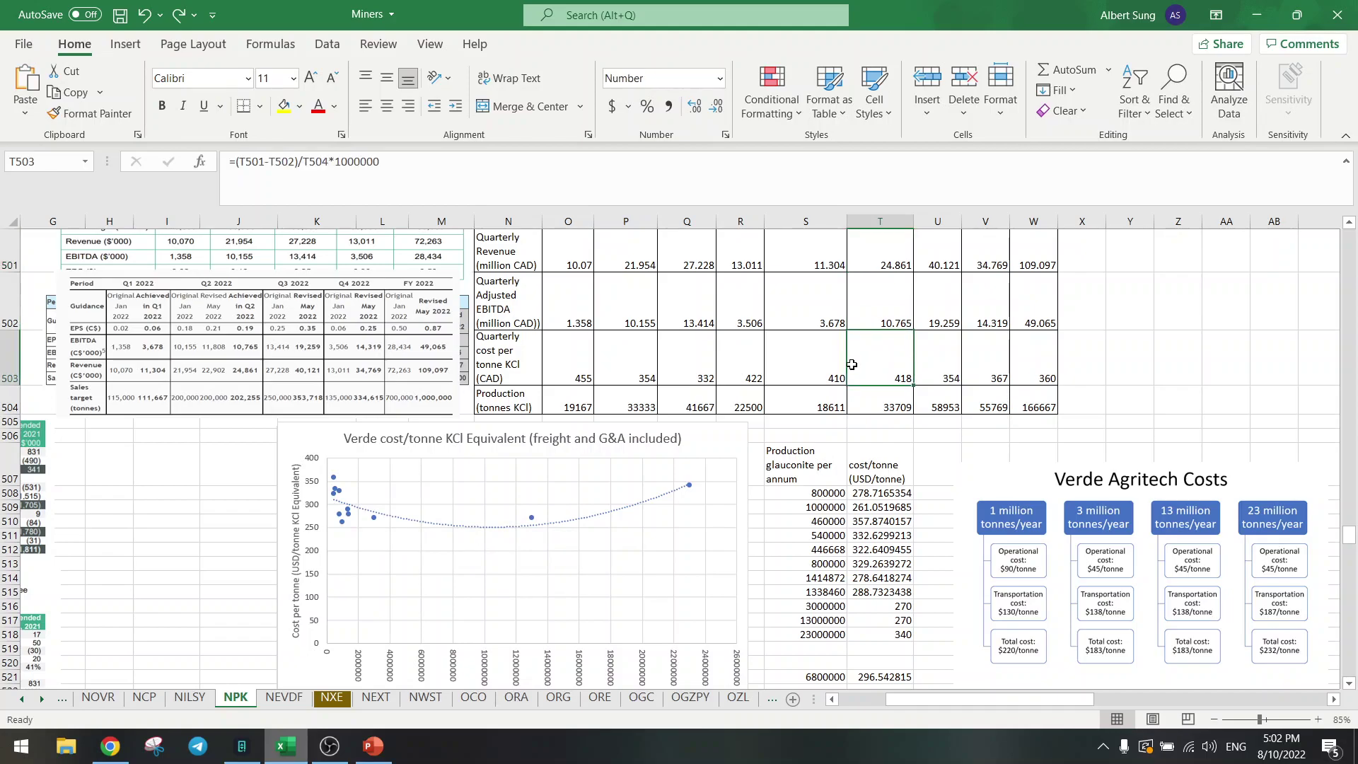
left_click(119, 15)
left_click_drag(939, 703, 868, 709)
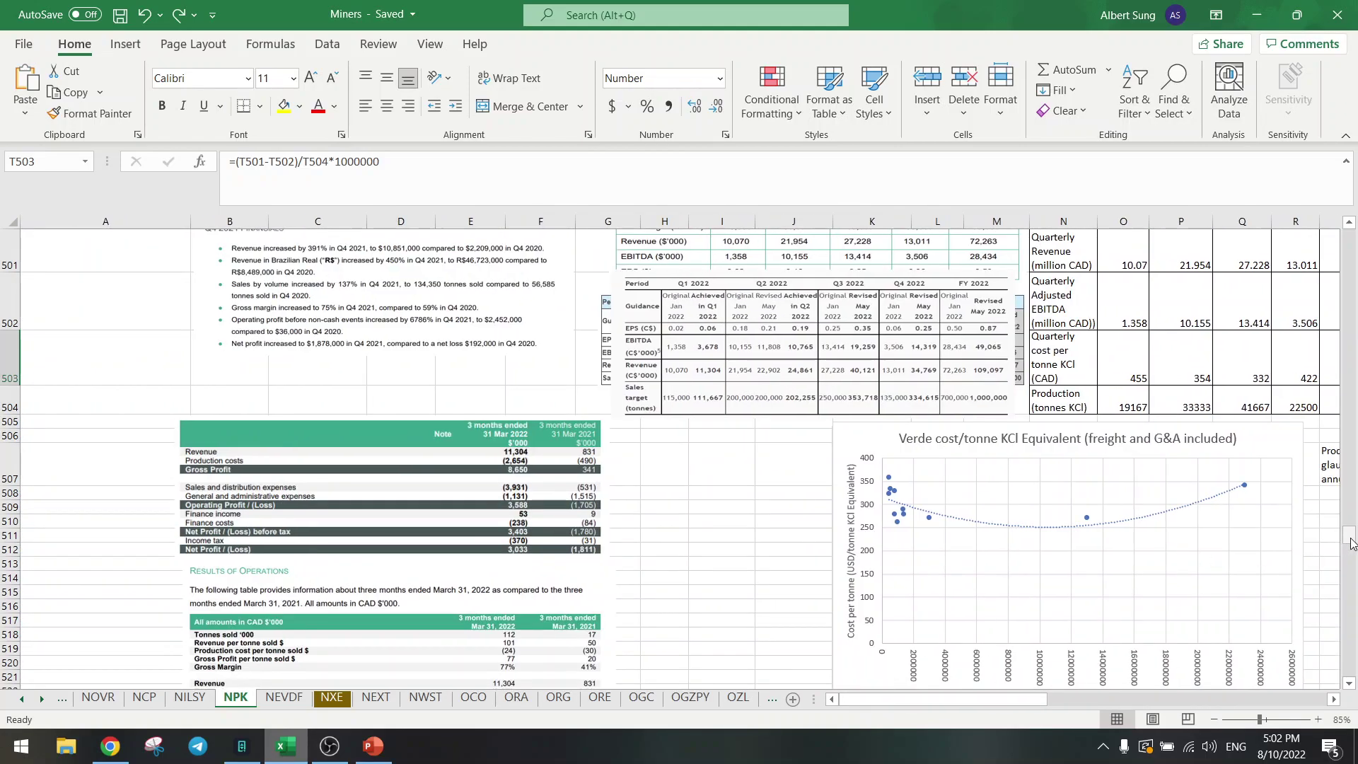
left_click_drag(1351, 542, 1350, 226)
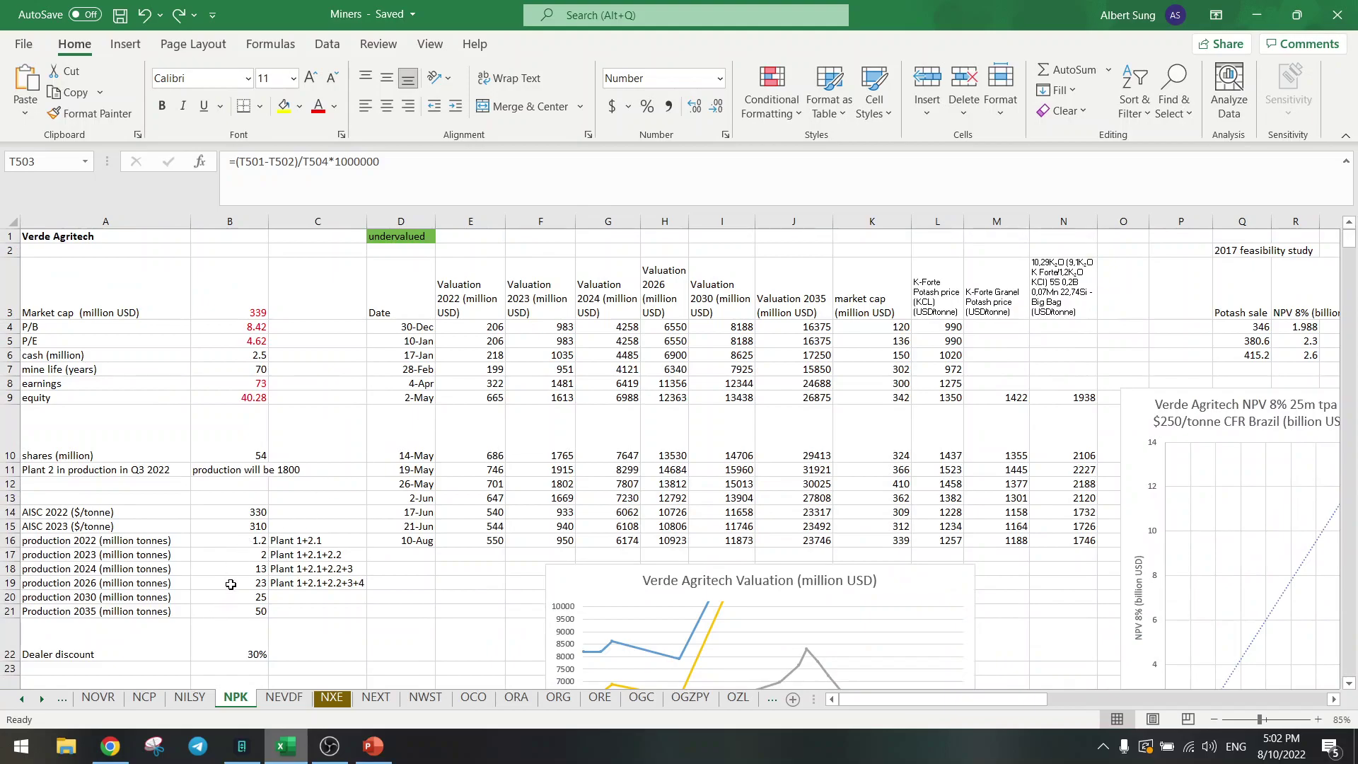
Check the 330 $/tonne AISC 2022 in B14, then bring up the Trading Economics gasoline page
left_click(232, 512)
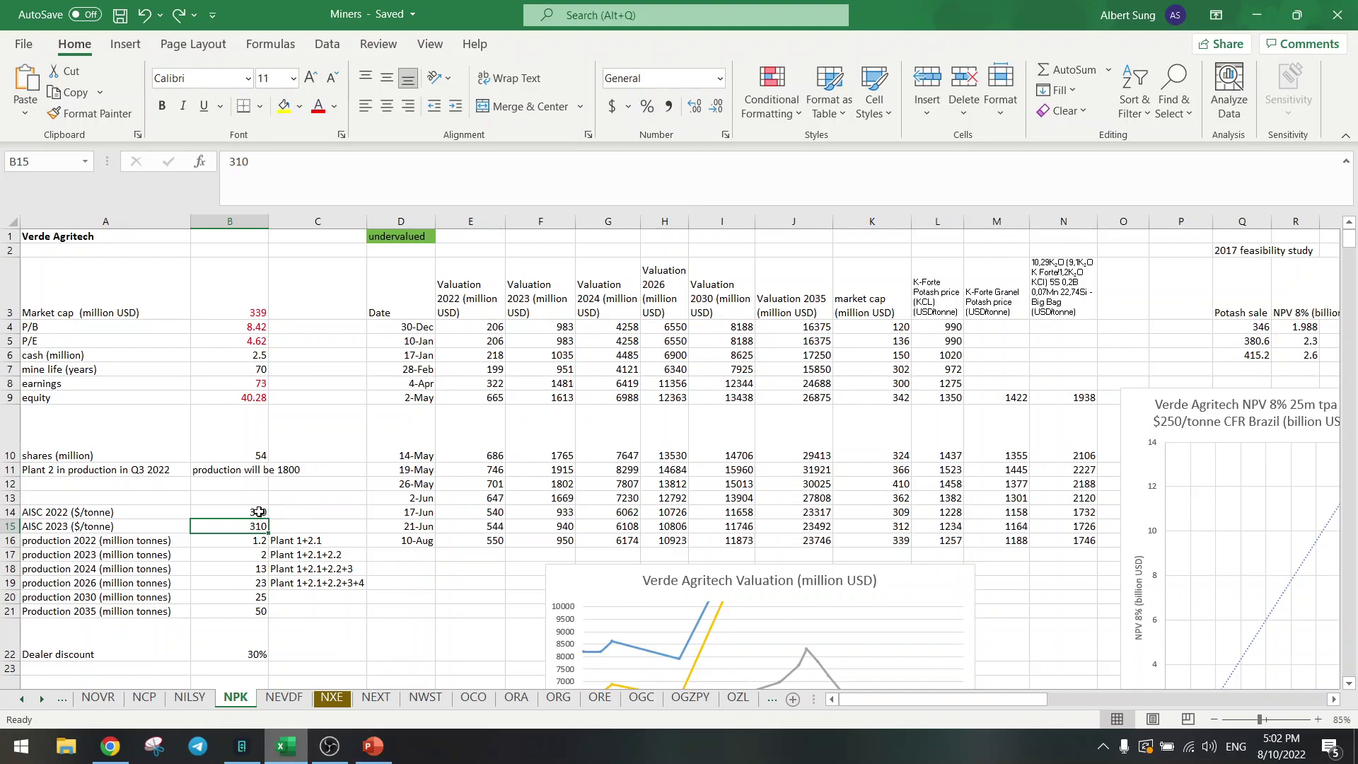
scroll(537, 502, "down", 5)
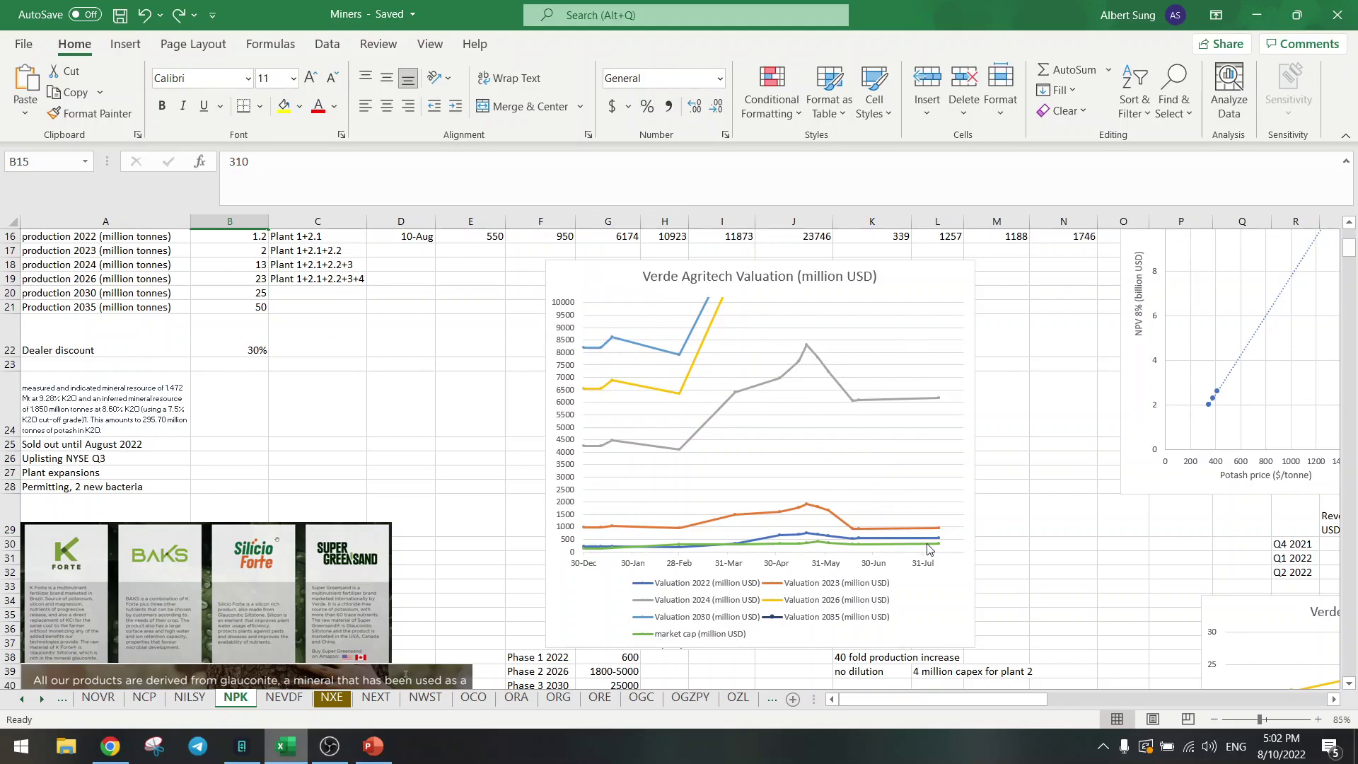
scroll(442, 310, "up", 5)
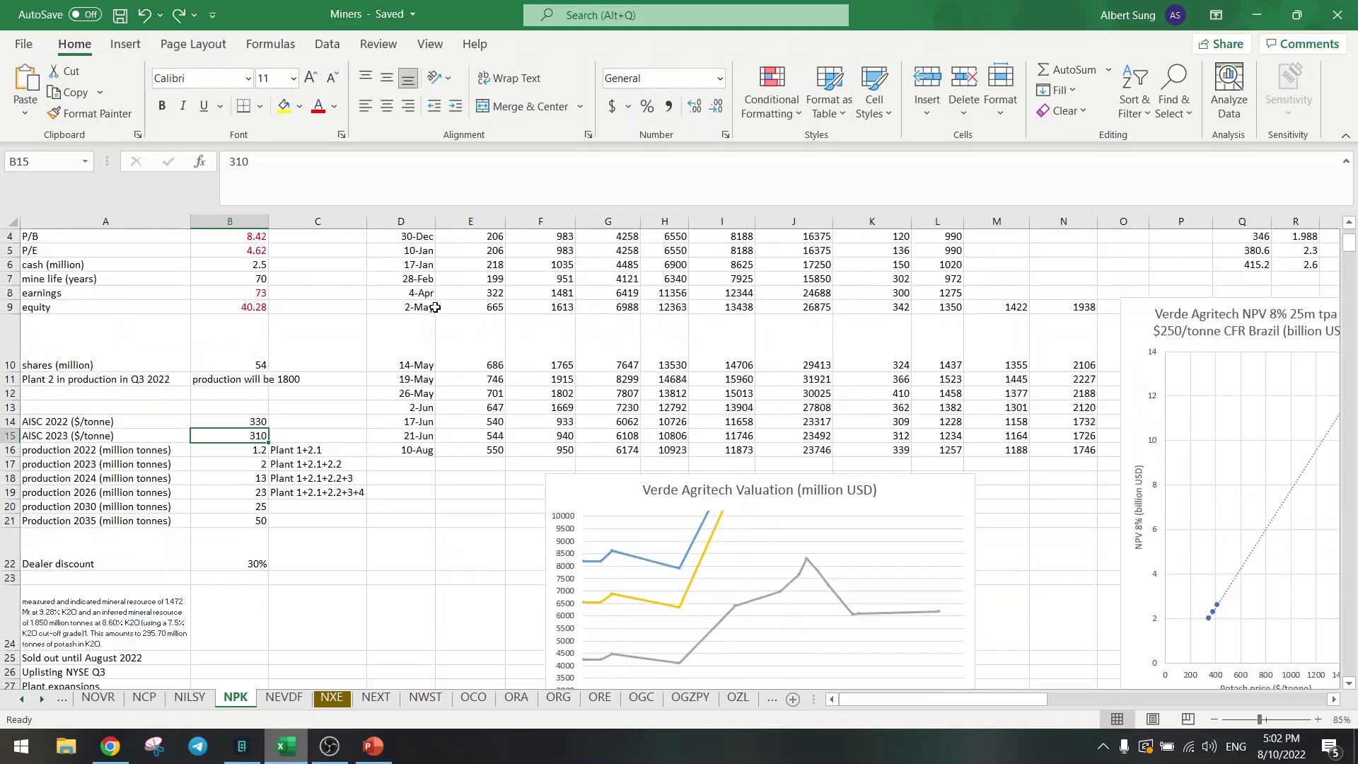
left_click(306, 311)
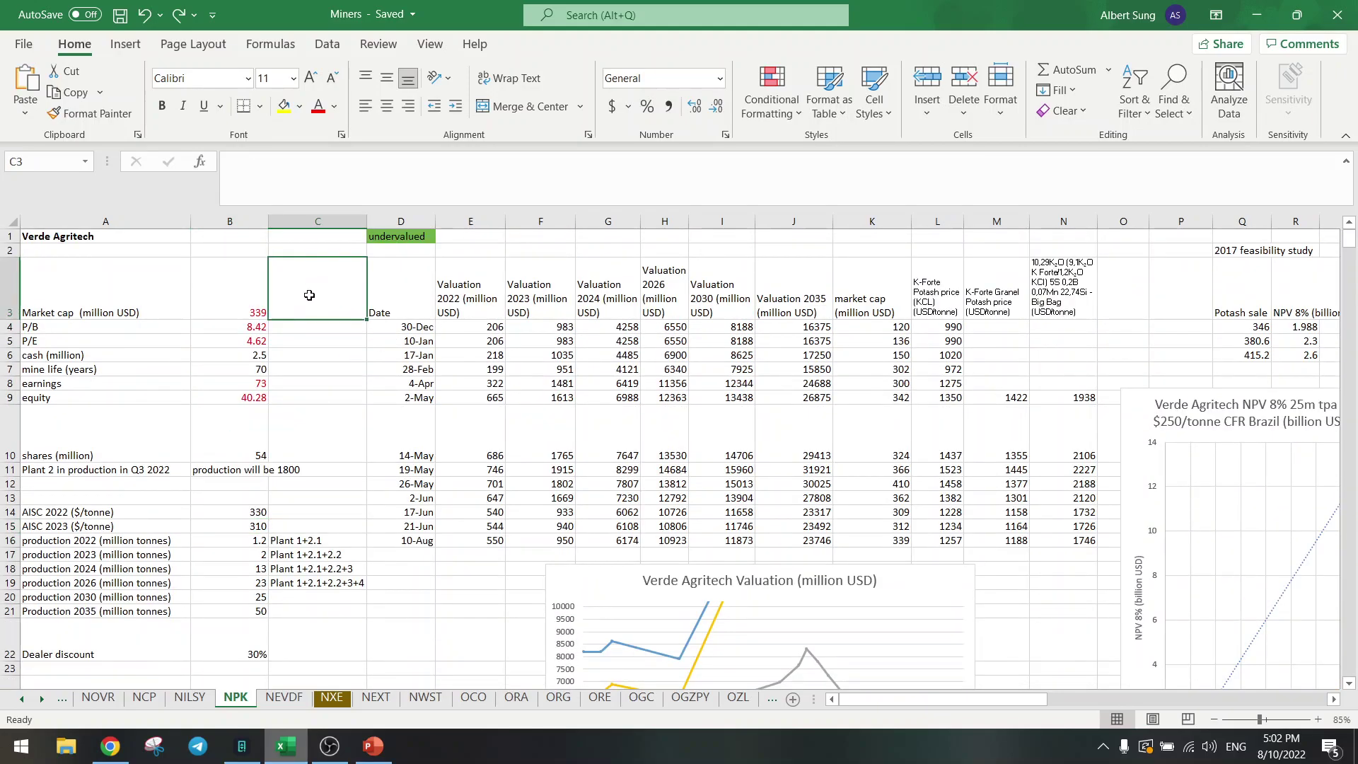
left_click(110, 746)
Check the gasoline price page, then view the Soybeans page showing 1716.50
left_click(481, 16)
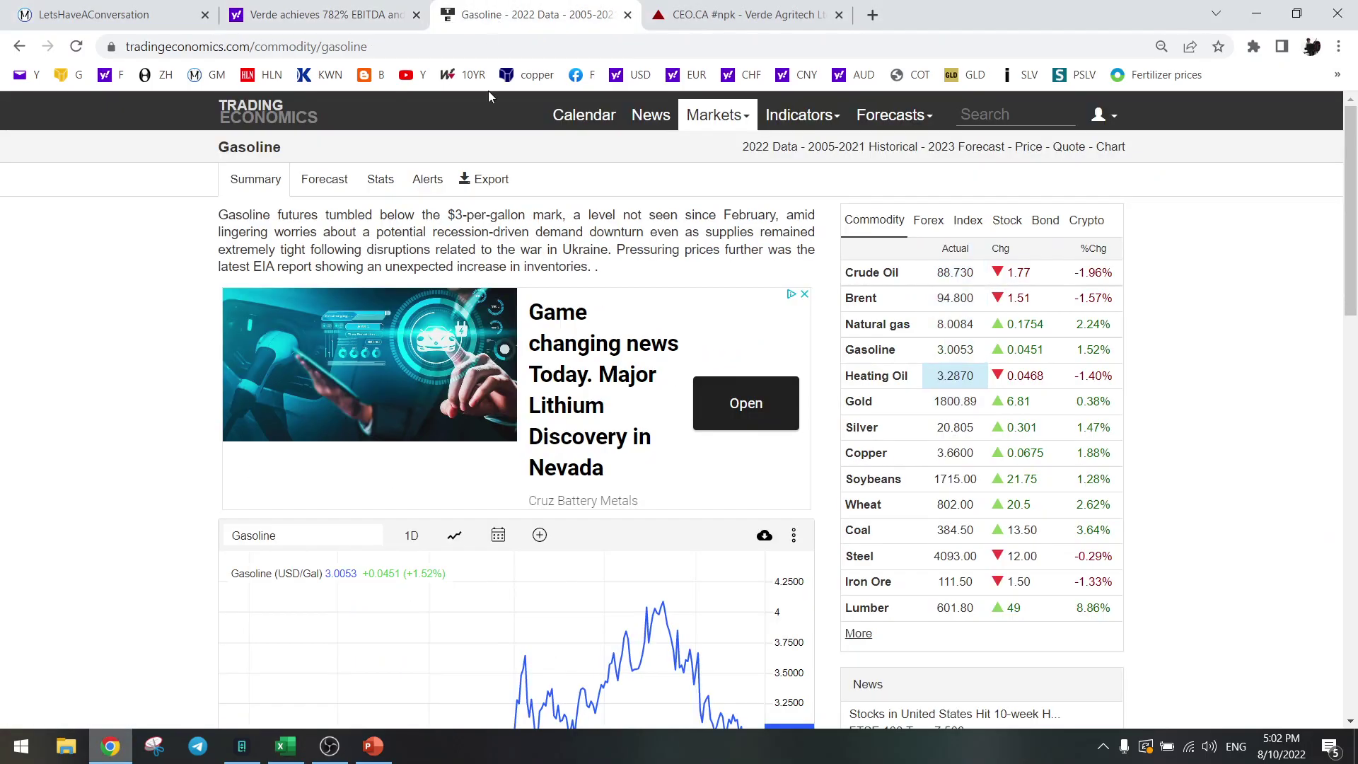
scroll(301, 309, "down", 4)
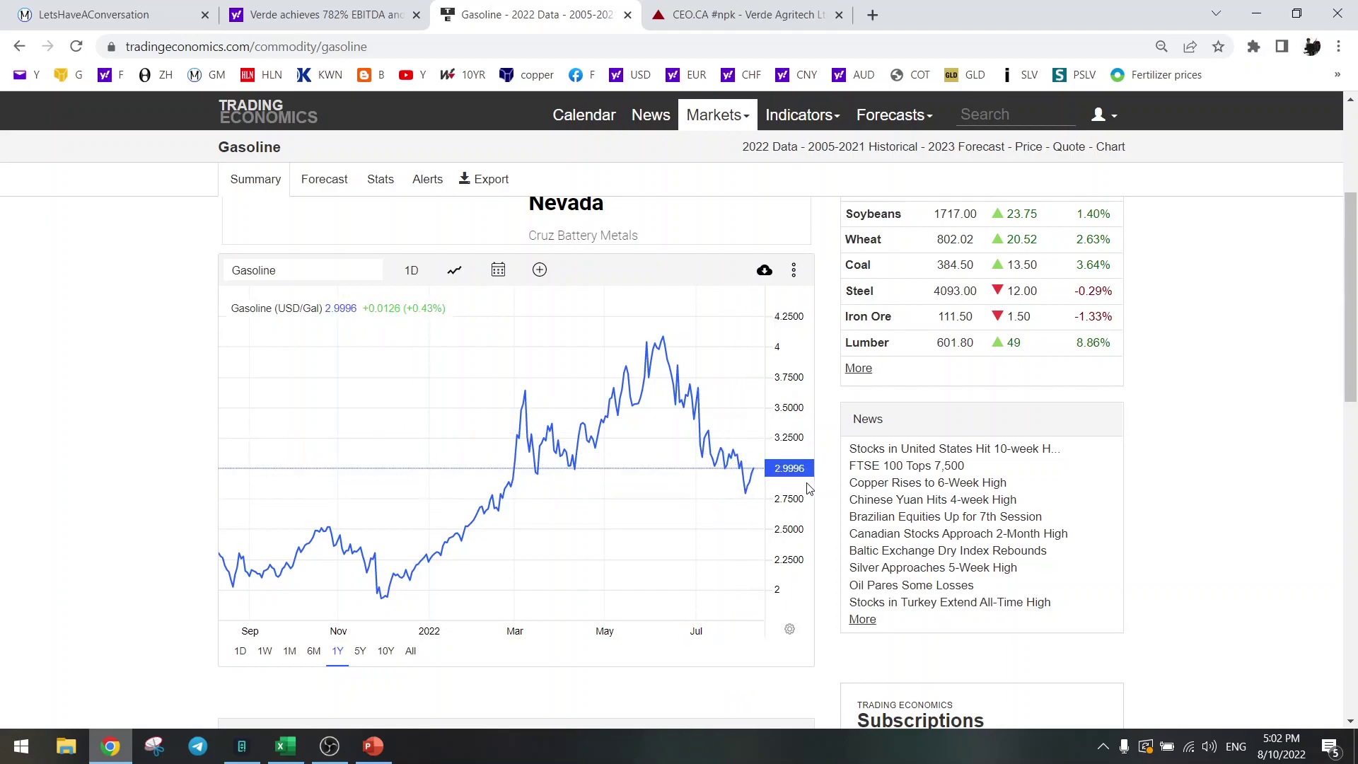
scroll(832, 487, "up", 3)
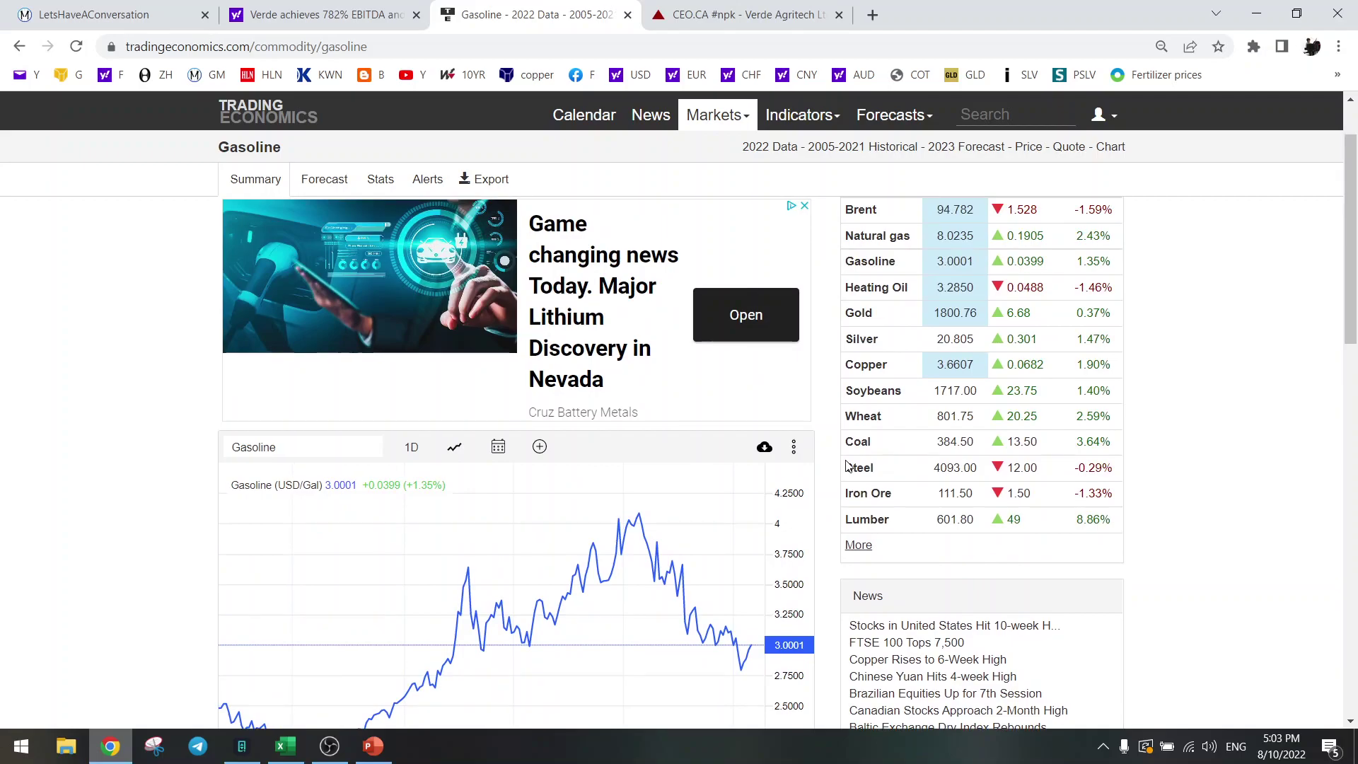
left_click(894, 399)
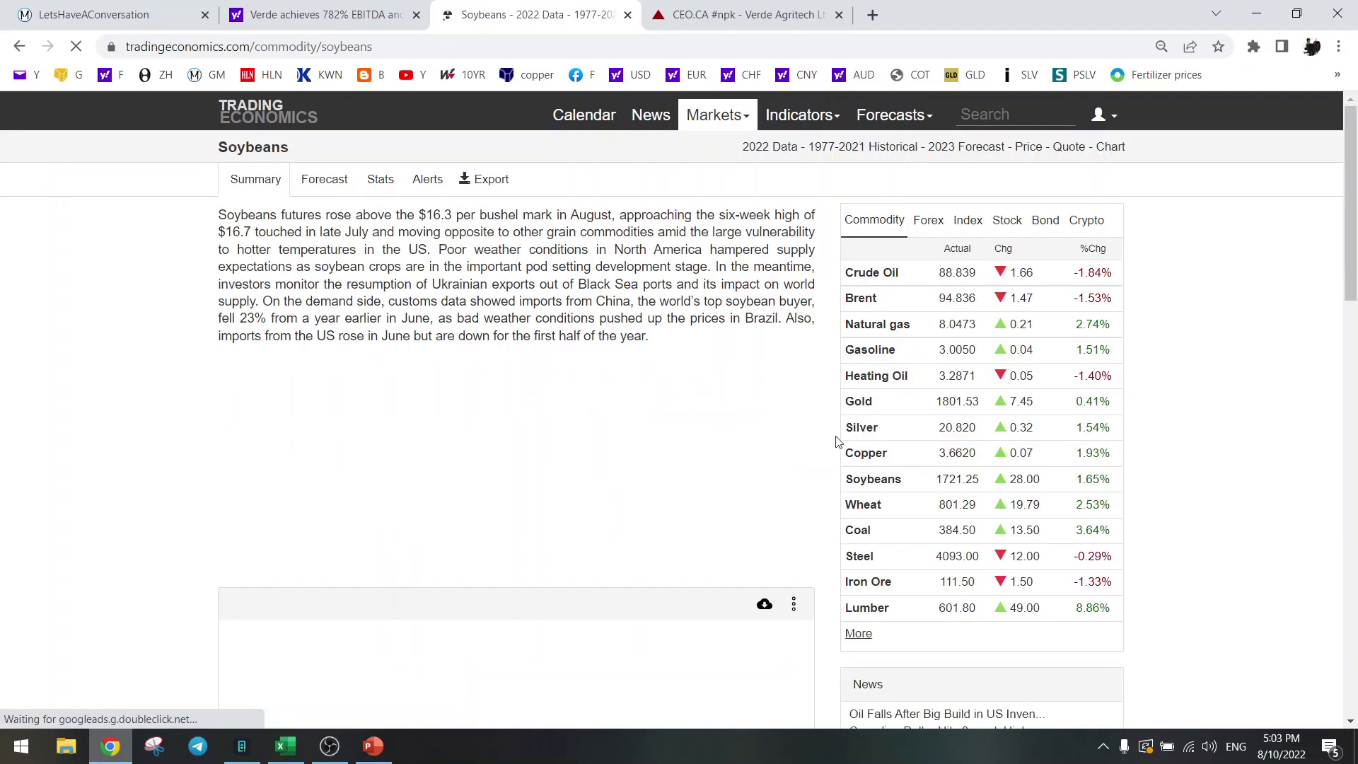
scroll(833, 353, "down", 4)
scroll(825, 396, "down", 3)
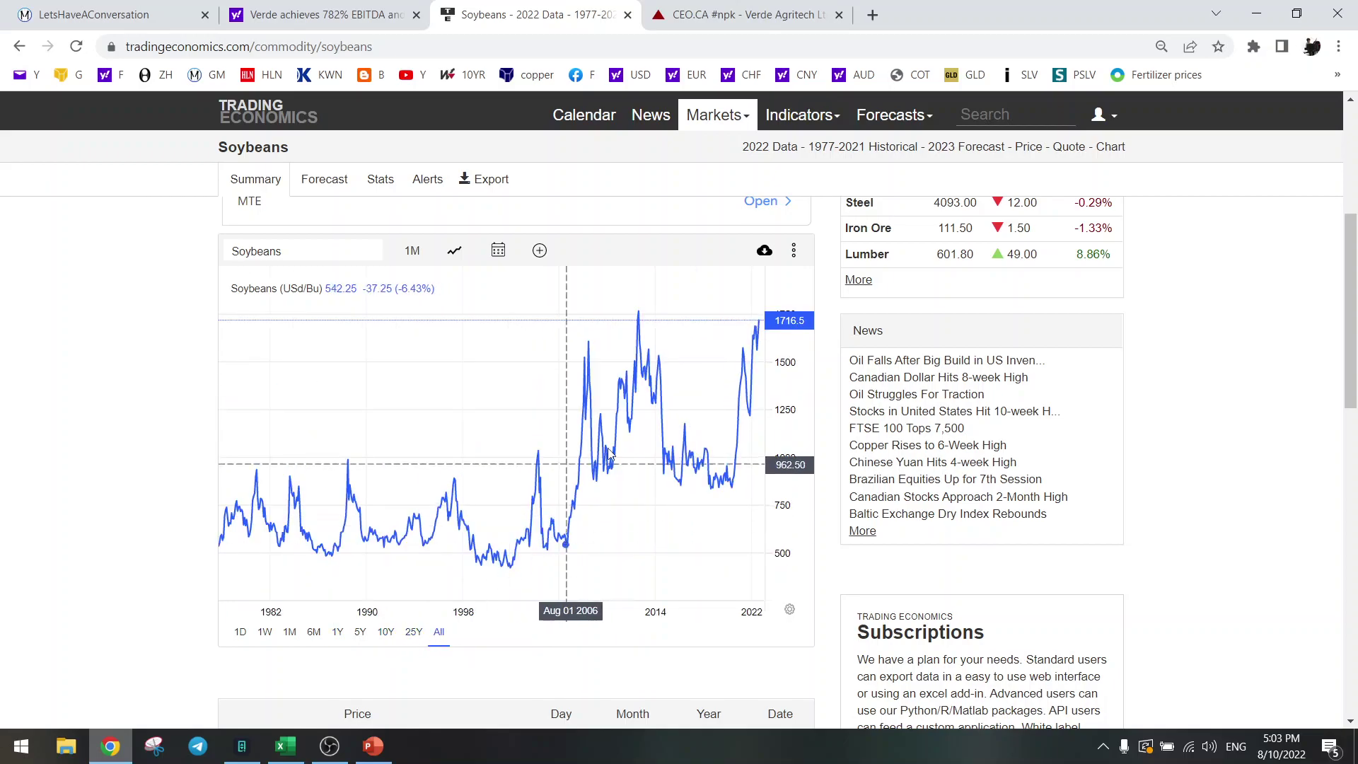
scroll(983, 357, "up", 3)
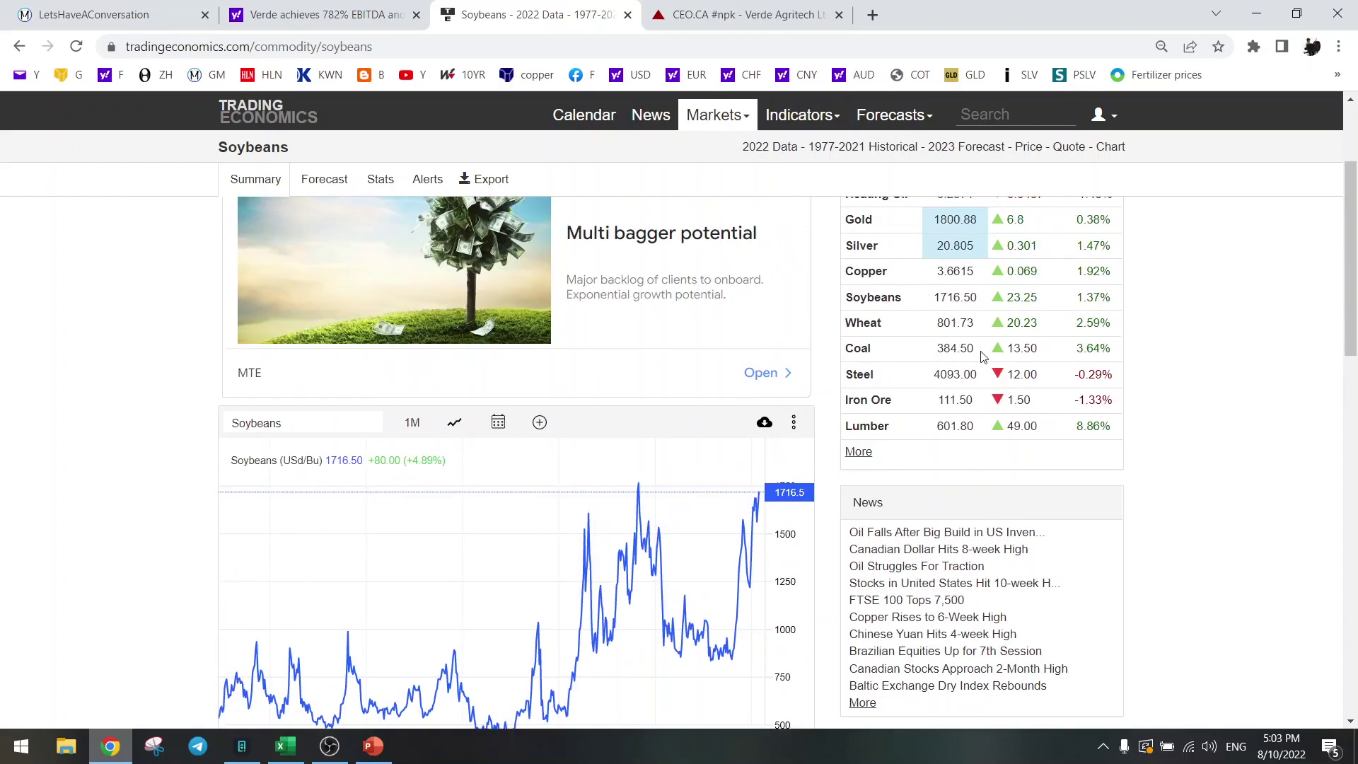
Open the Wheat page (about 800.6 USd/Bu) and expand the commodity table with Show More
left_click(868, 417)
scroll(869, 418, "down", 3)
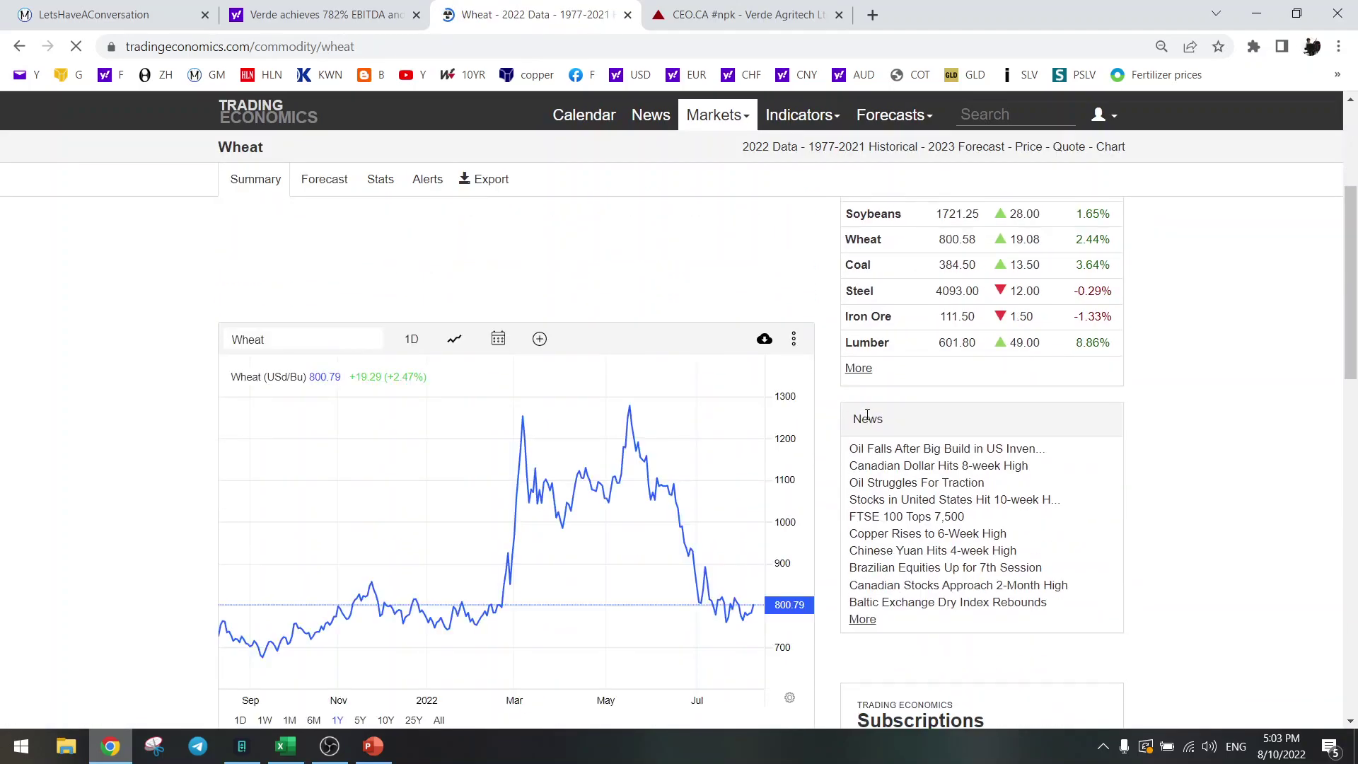
scroll(869, 419, "down", 1)
scroll(868, 418, "down", 7)
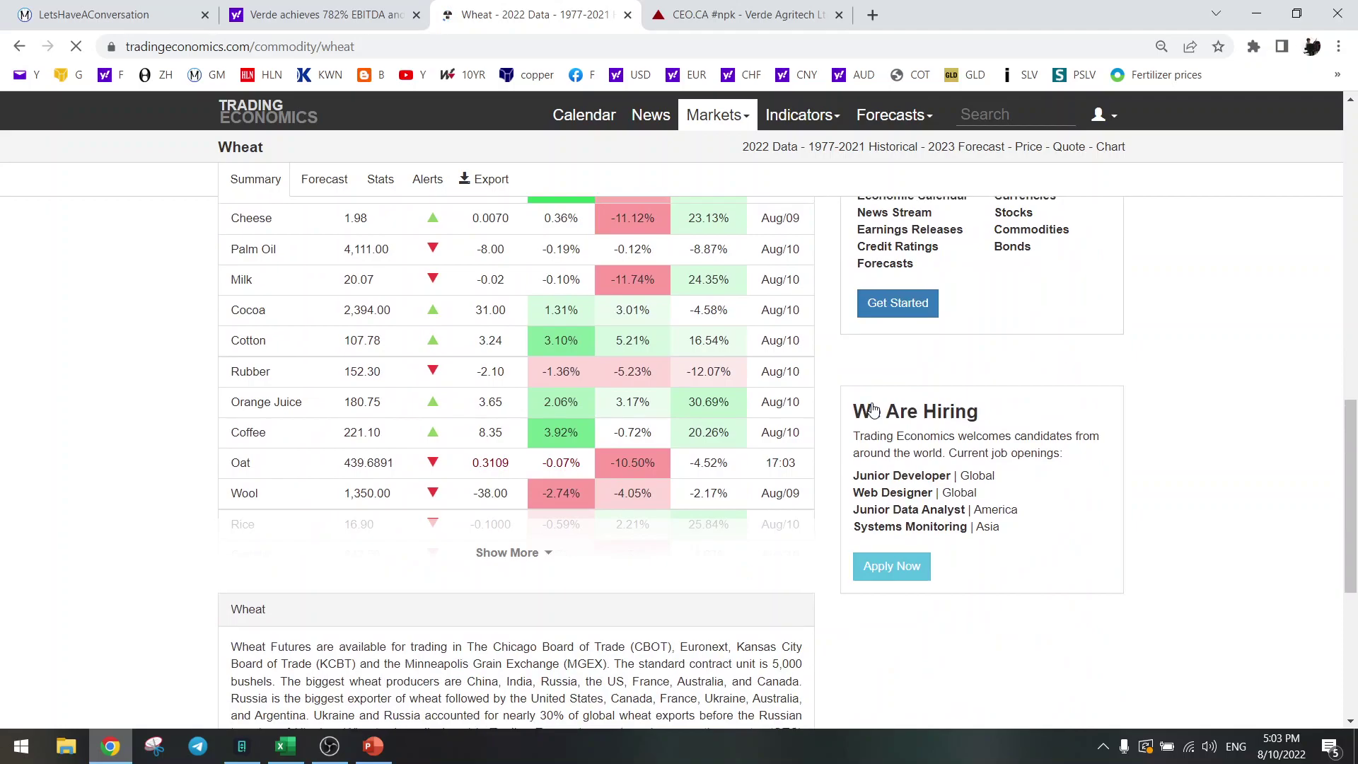
scroll(523, 650, "up", 1)
left_click(493, 636)
scroll(358, 633, "down", 3)
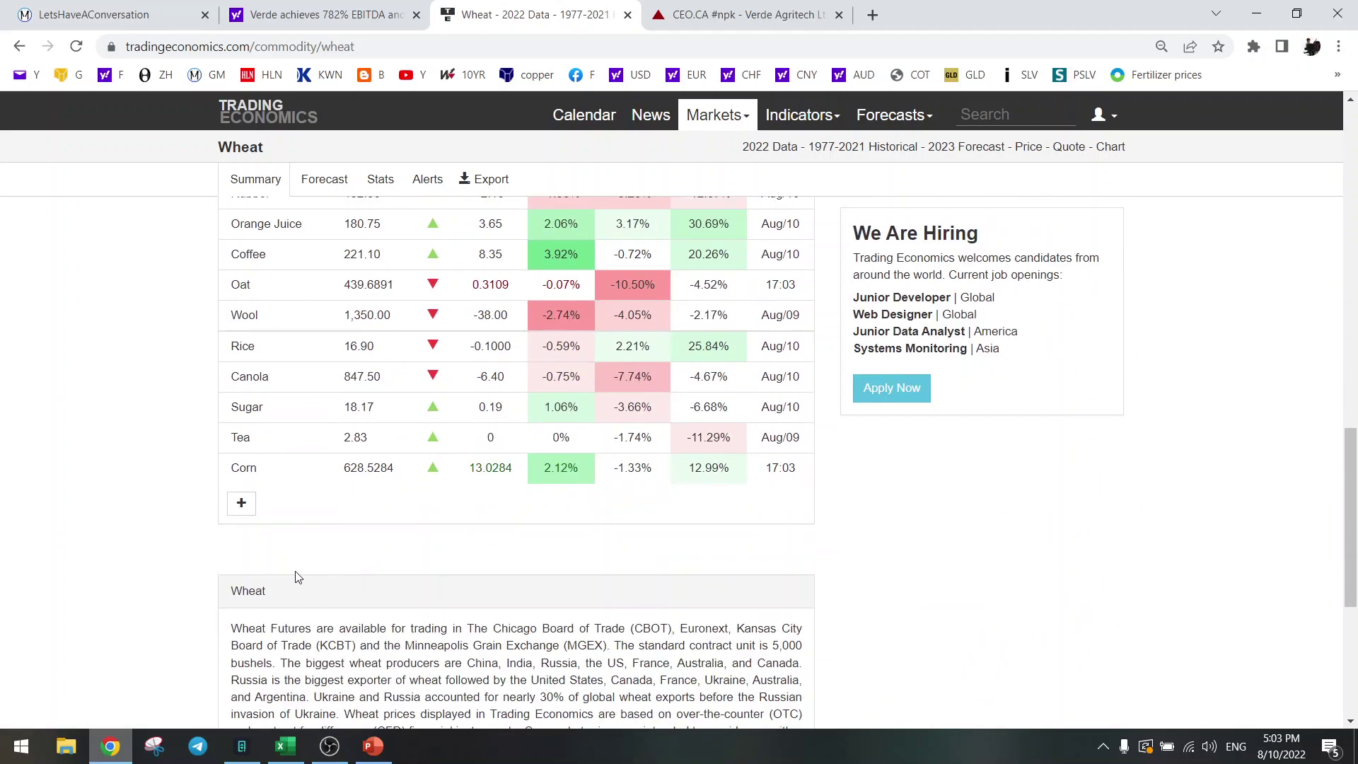
Open the Corn price page and chart corn prices over 50 years
left_click(248, 469)
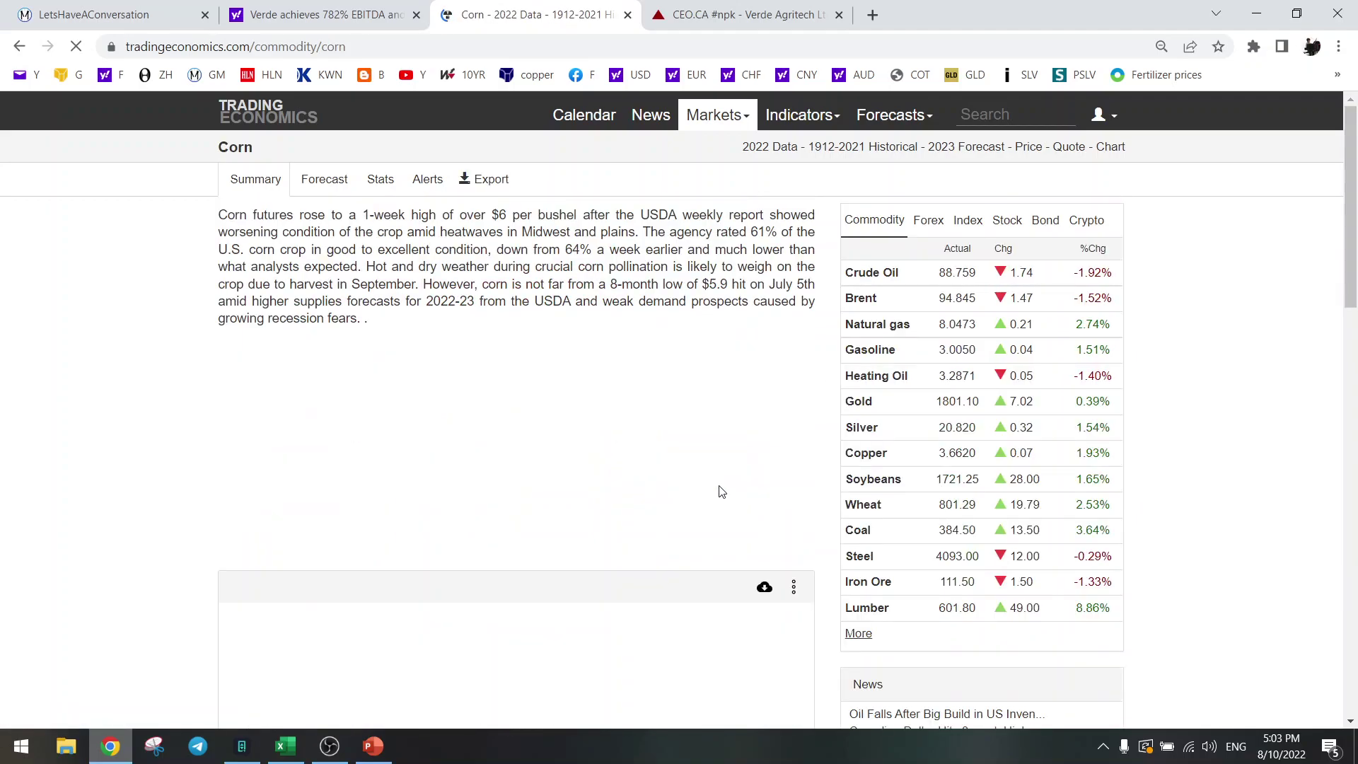
scroll(873, 442, "down", 3)
scroll(875, 438, "down", 2)
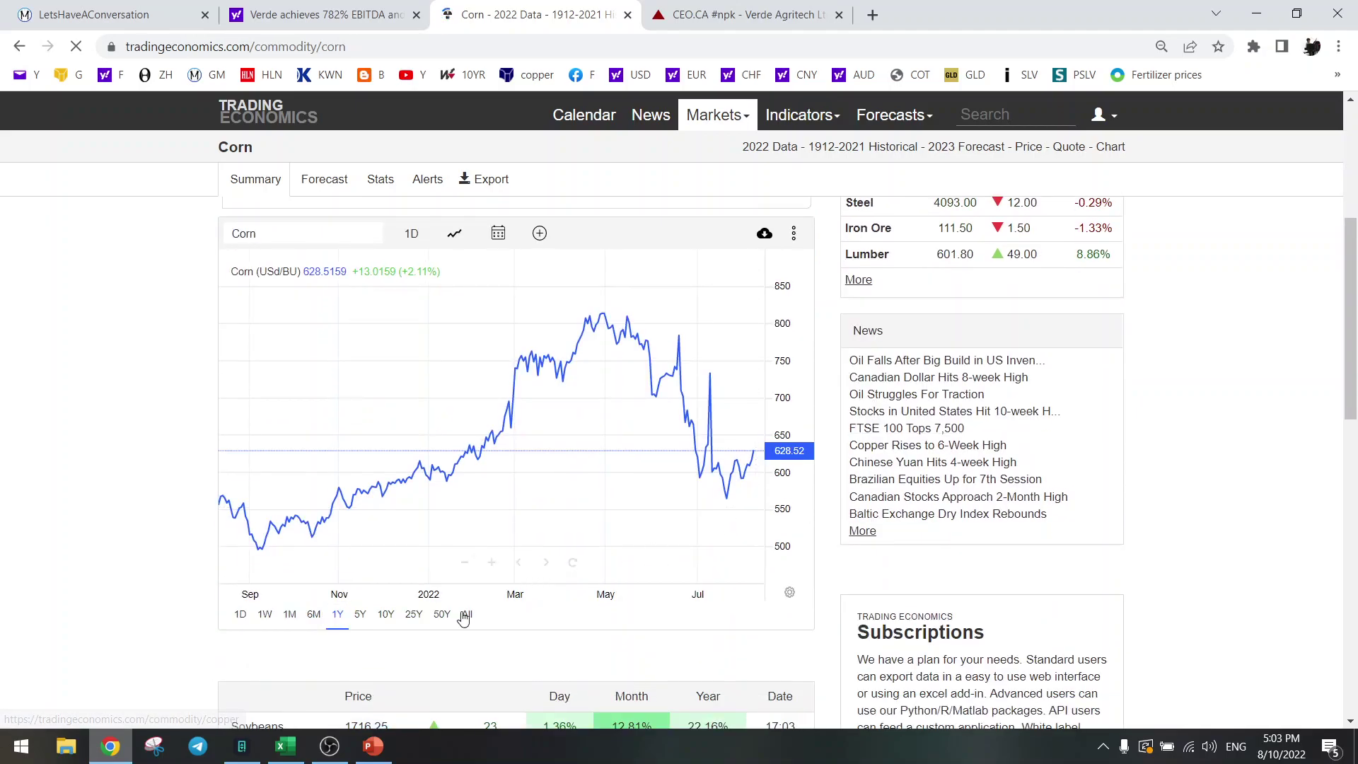
left_click(440, 615)
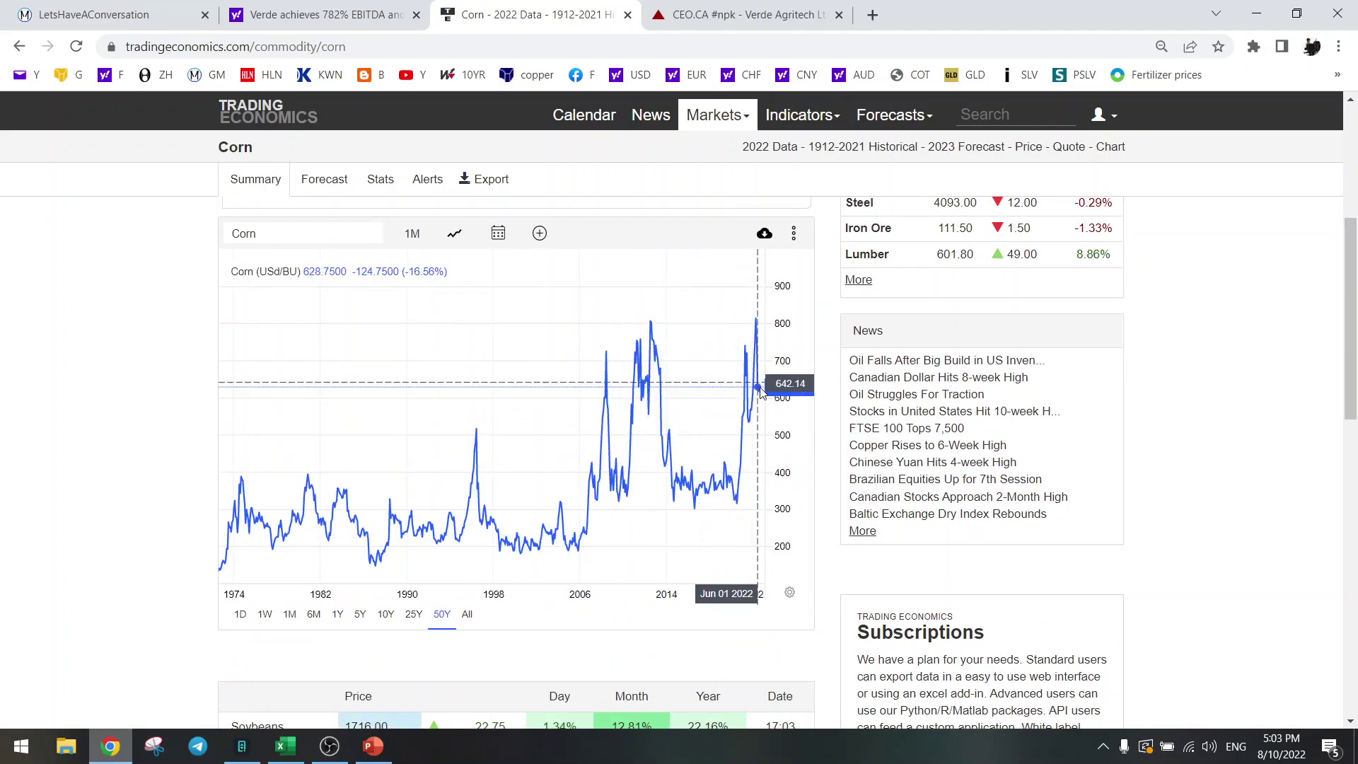
scroll(203, 435, "down", 5)
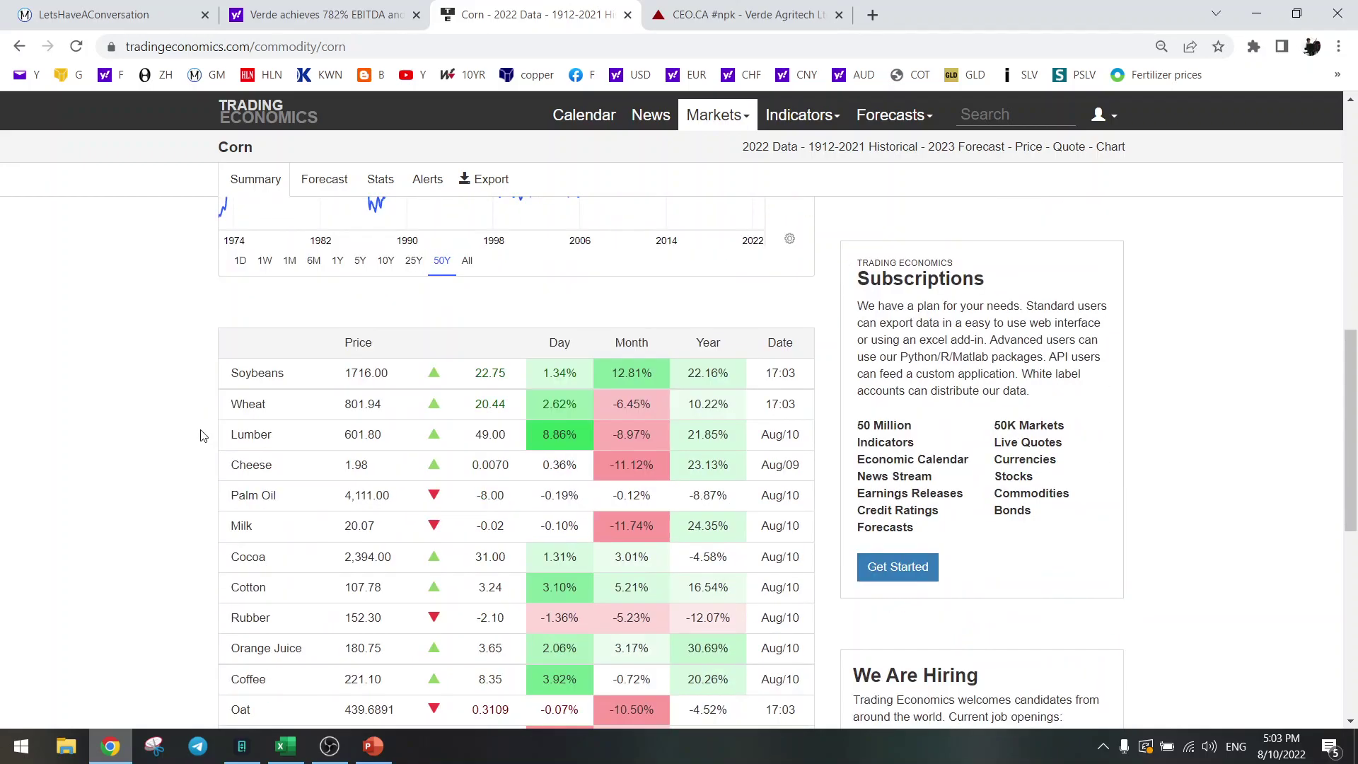
scroll(212, 552, "down", 1)
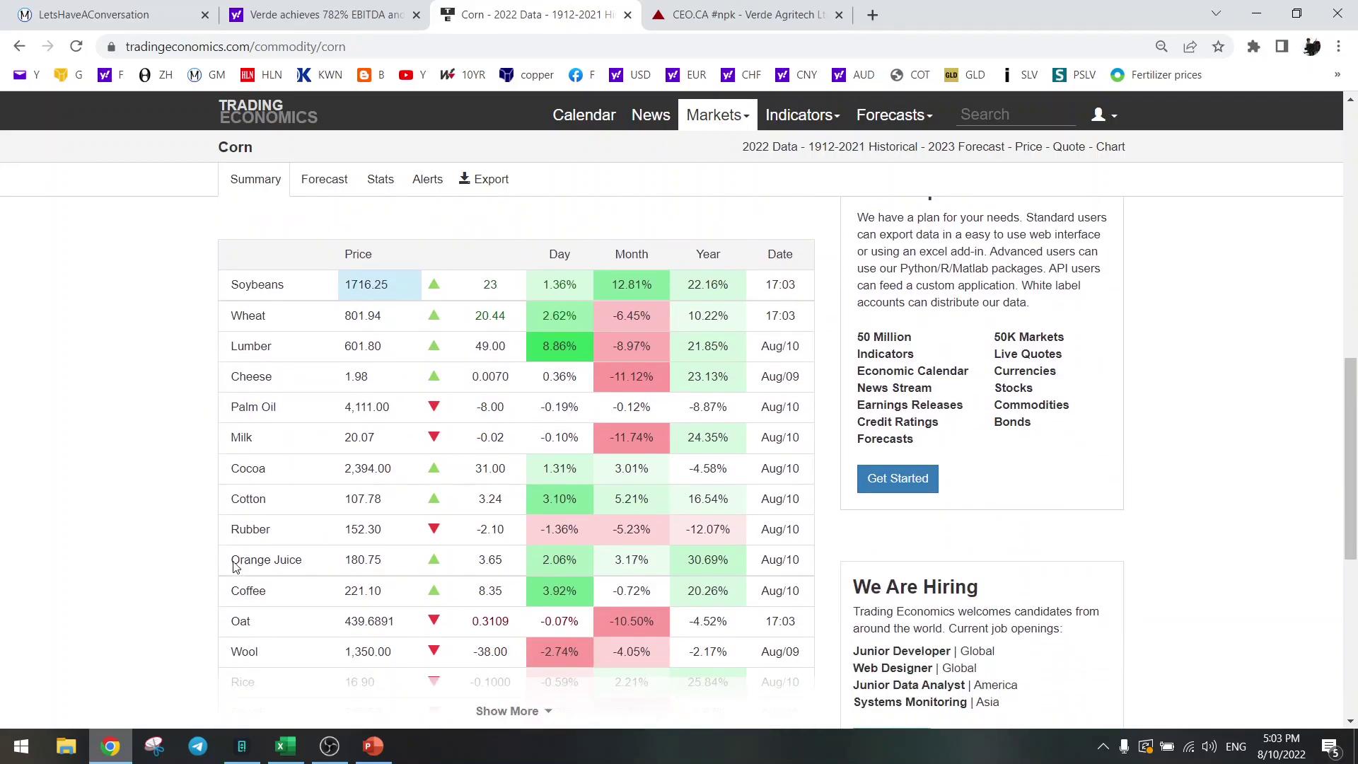
Open the Coffee page (221.10 USd/Lbs) and chart it over 50 years
left_click(256, 593)
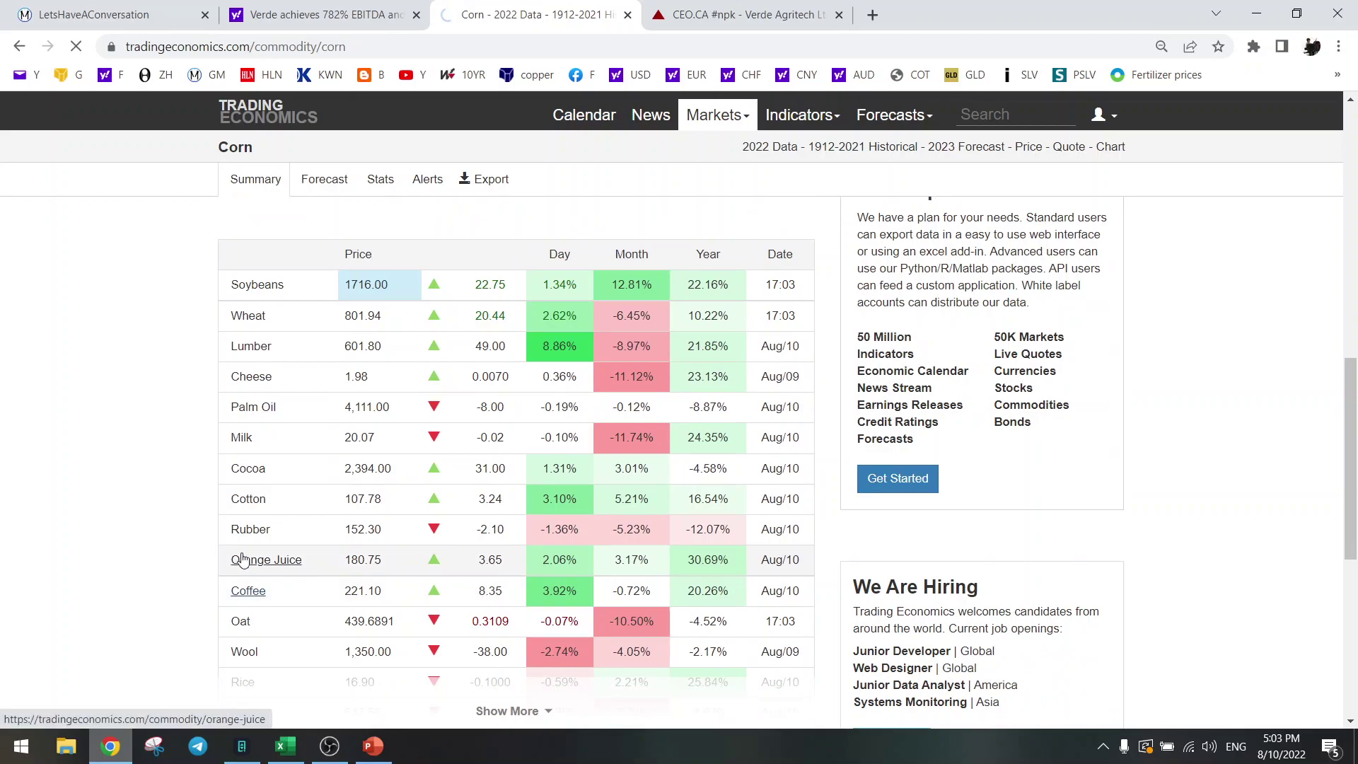
scroll(216, 461, "down", 3)
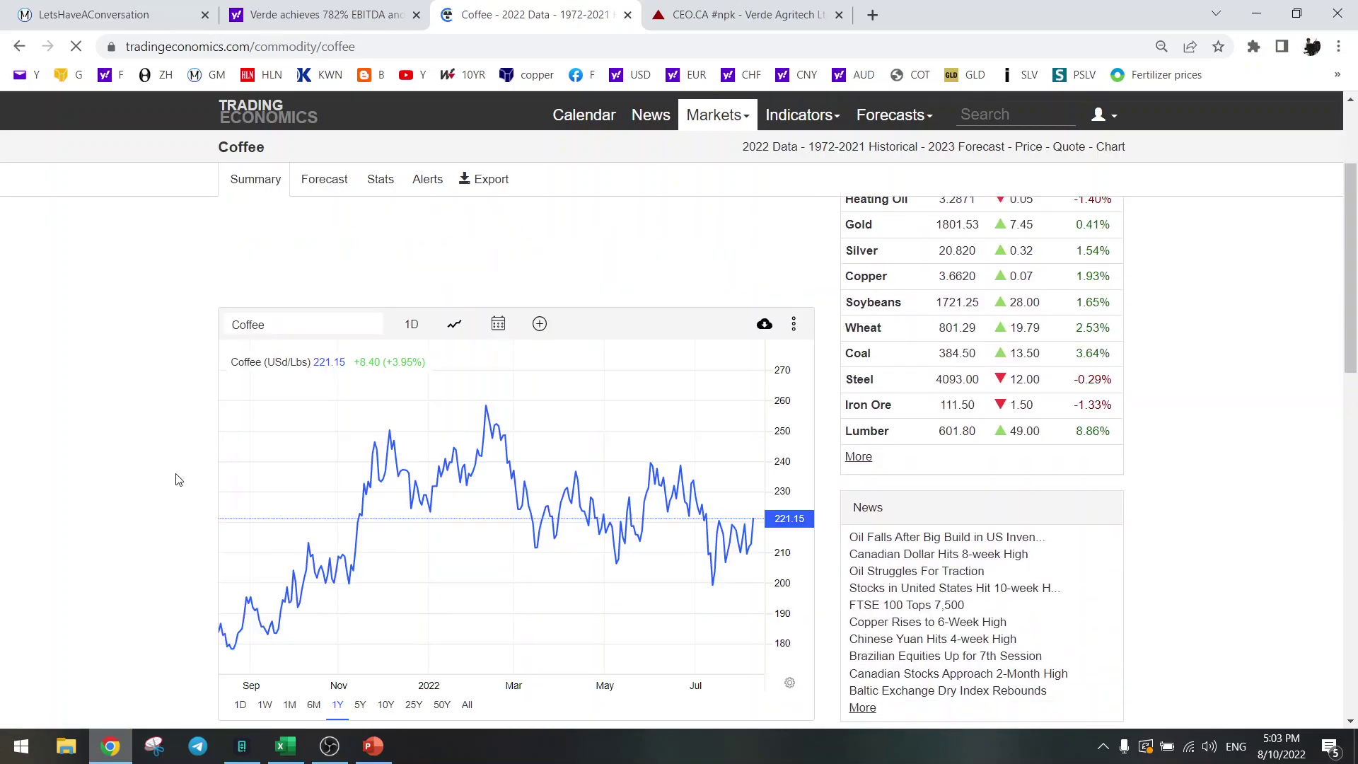
left_click(440, 617)
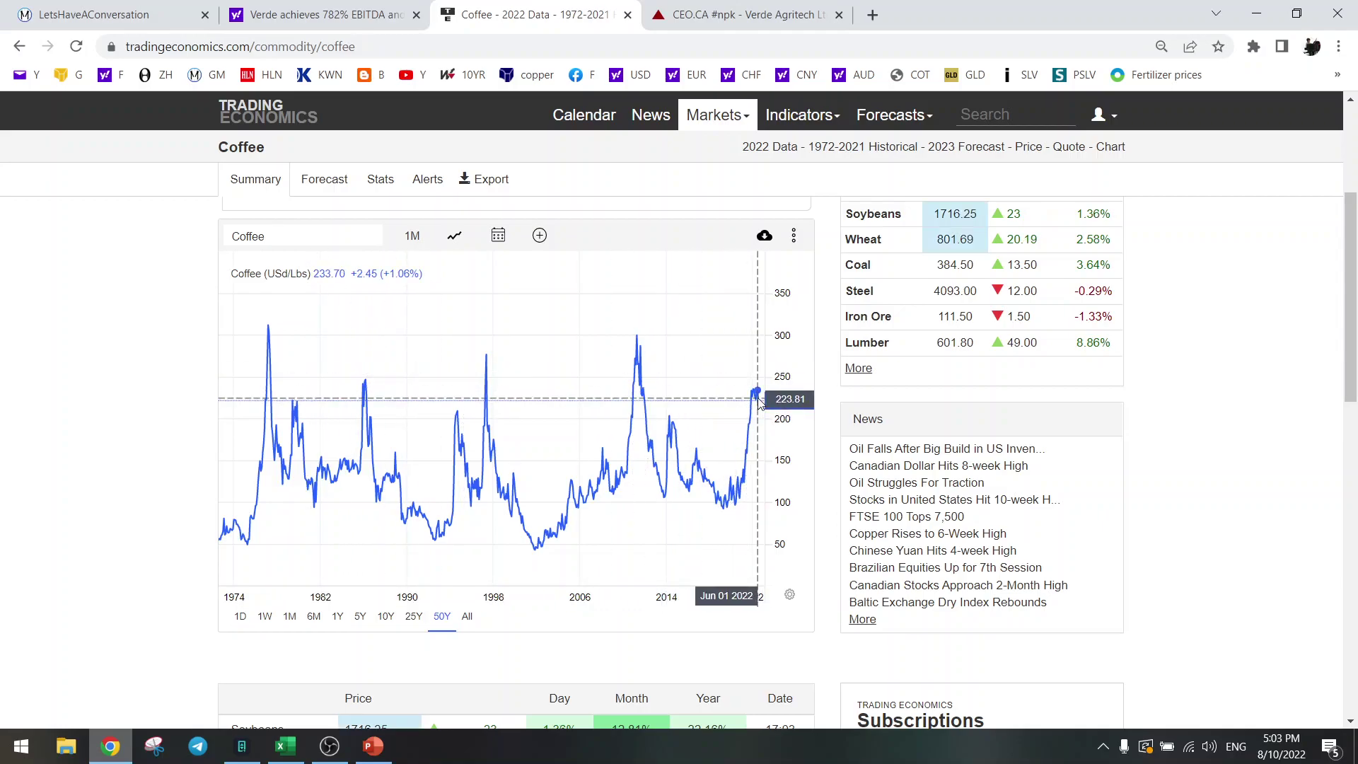
scroll(920, 396, "up", 4)
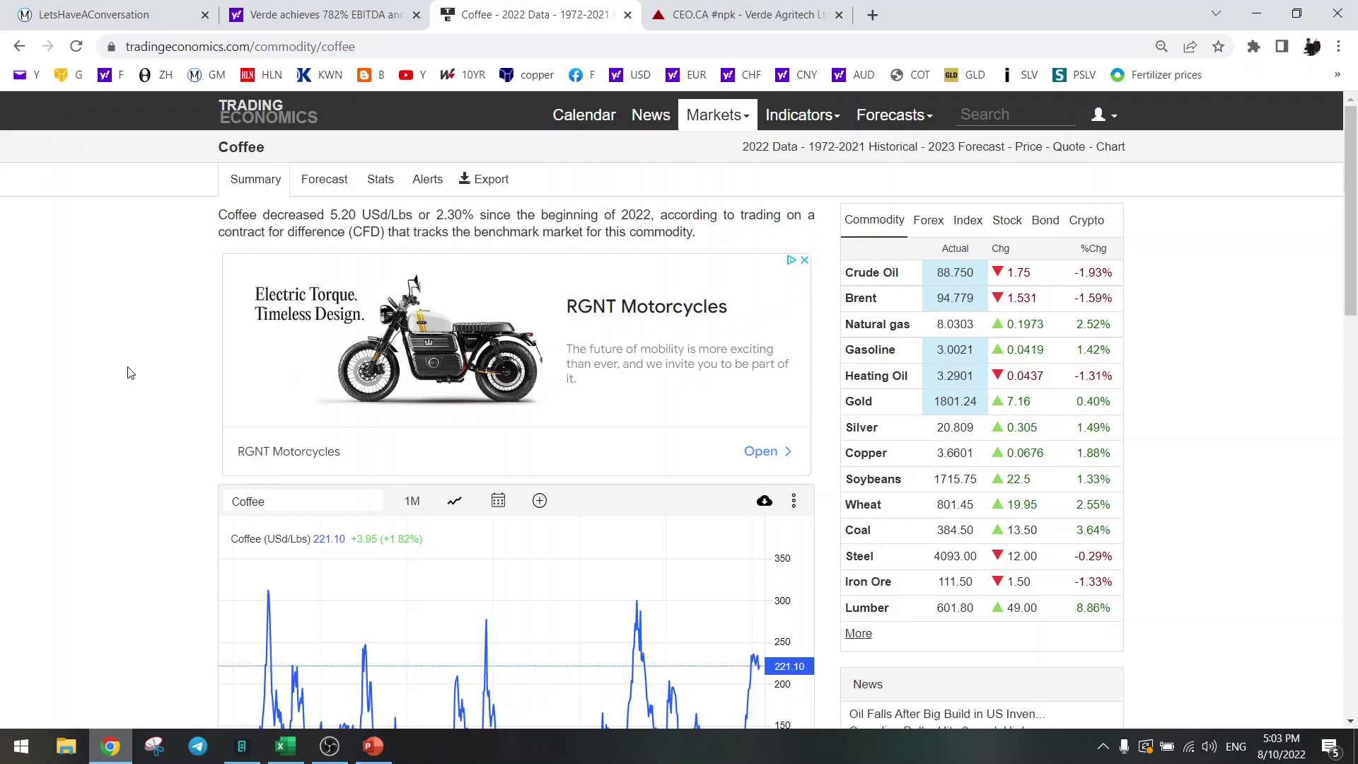
Close the Verde Agritech article to reach the NPK.TO quote (8.82, +2.56%) and switch its chart to 1D
left_click(325, 14)
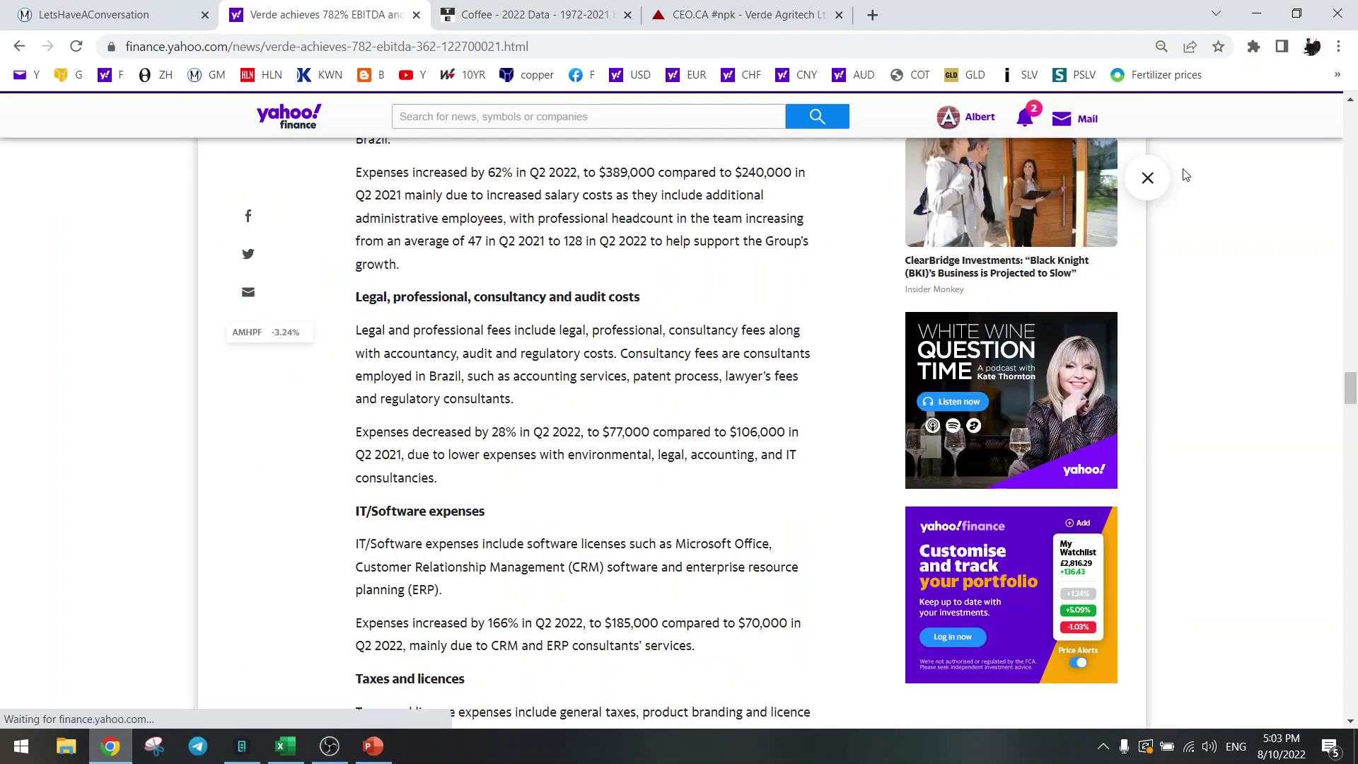
left_click(1147, 177)
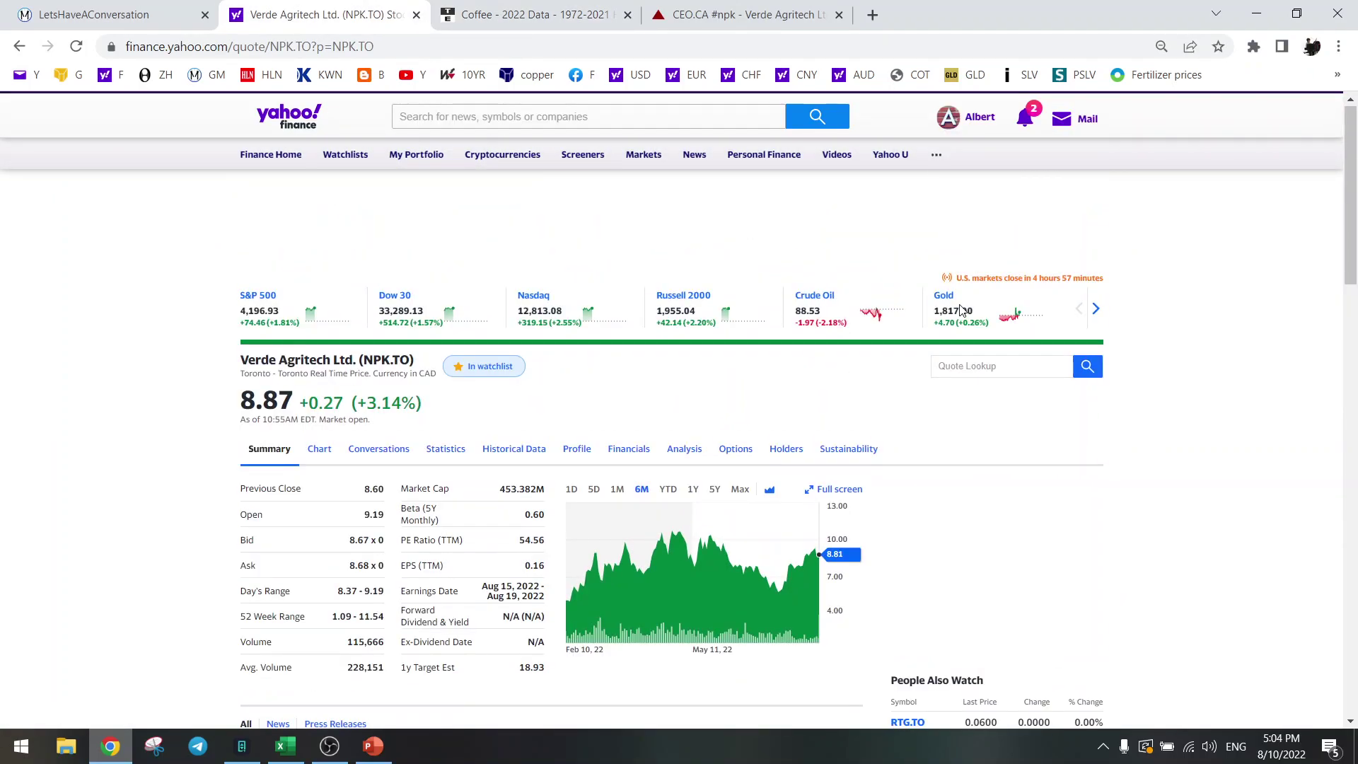
left_click(569, 491)
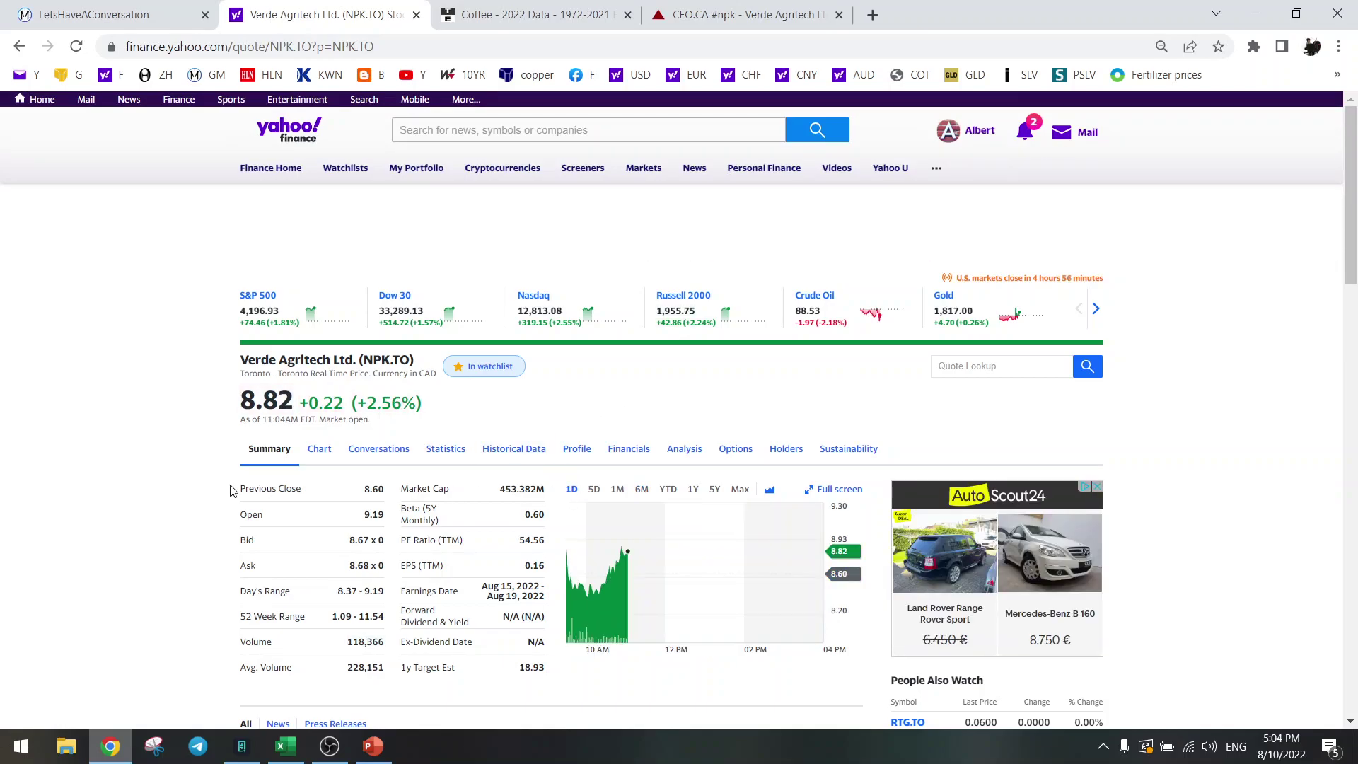